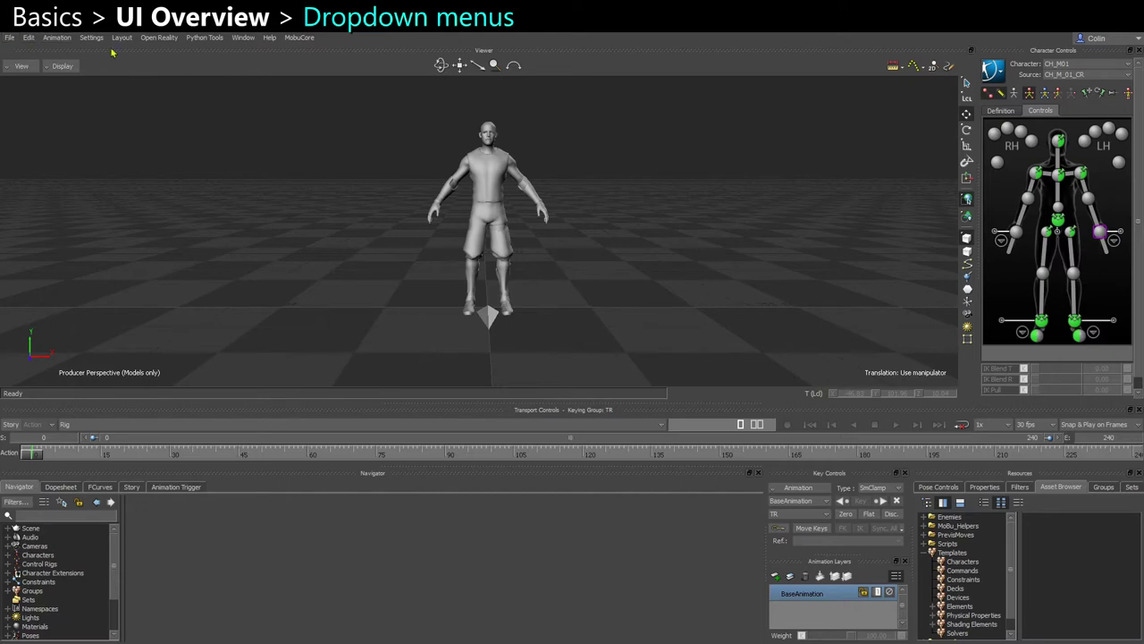
click(9, 38)
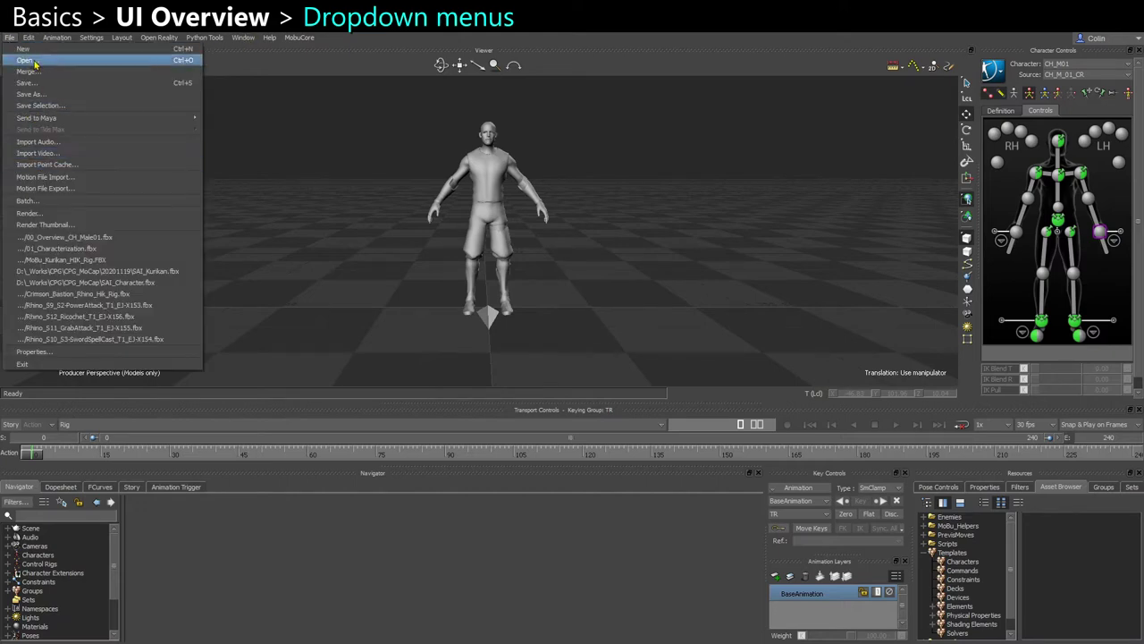
mouse_move(29, 40)
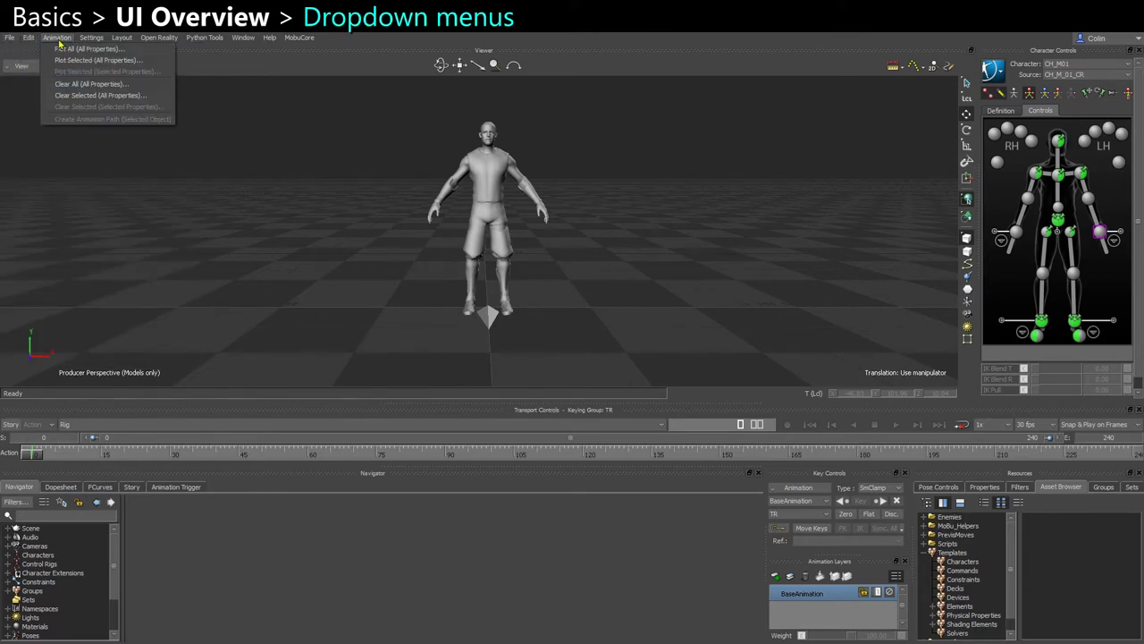
mouse_move(111, 37)
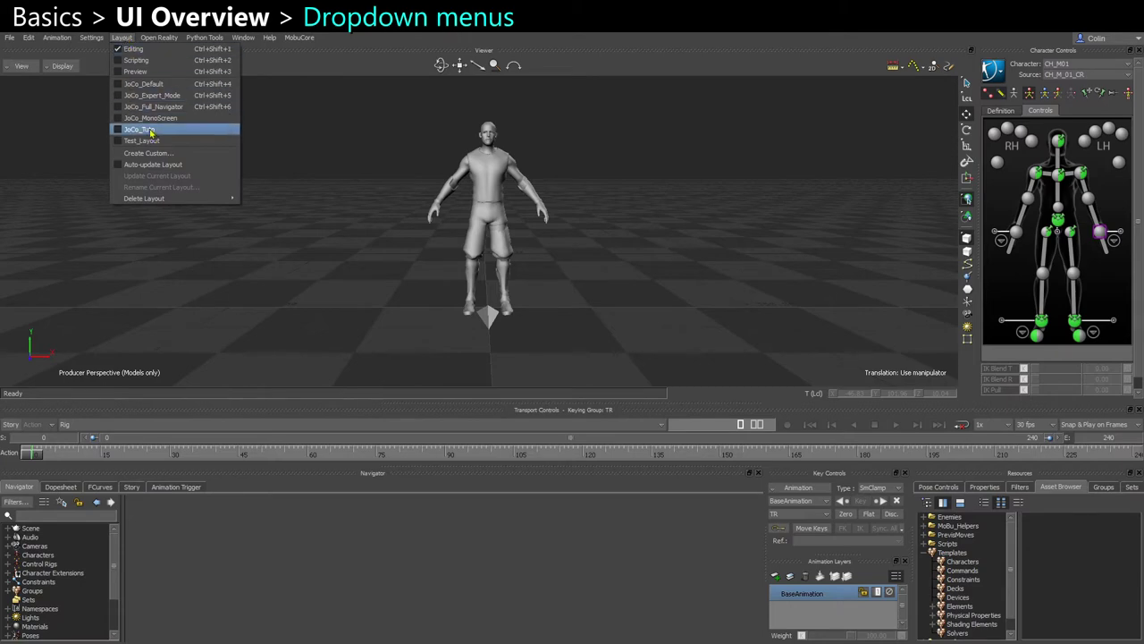
mouse_move(253, 44)
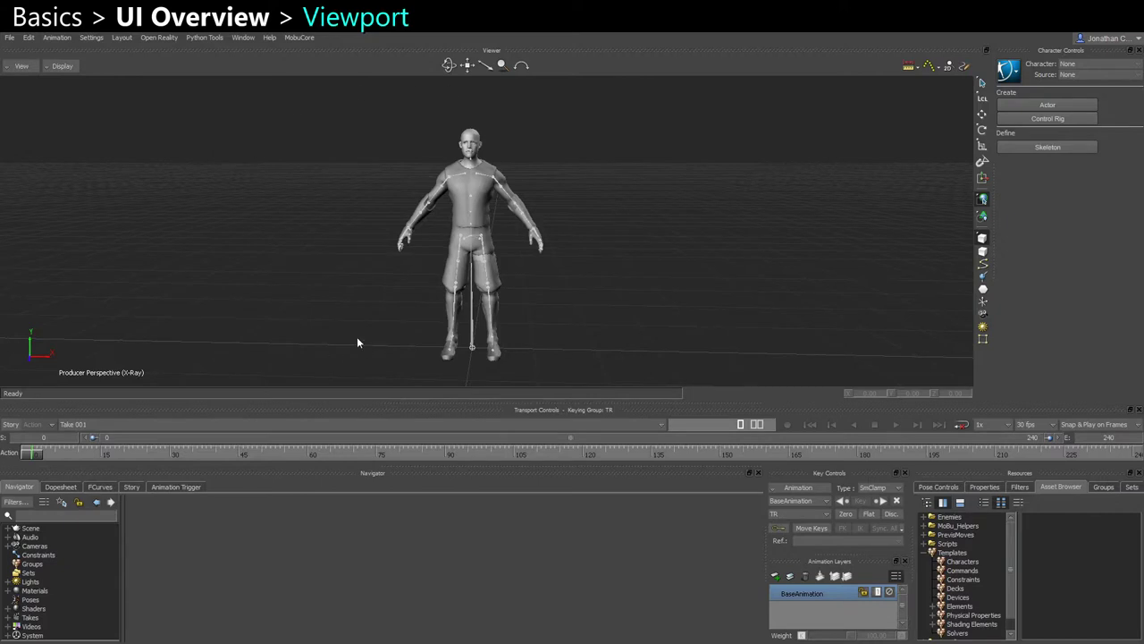
Select the left calf joint (calf_l) of the character's skeleton
mouse_move(544, 313)
ctrl+shift+mouse_down()
mouse_move(577, 316)
mouse_move(550, 318)
ctrl+shift+mouse_up()
ctrl+shift+drag(65, 372, 41, 361)
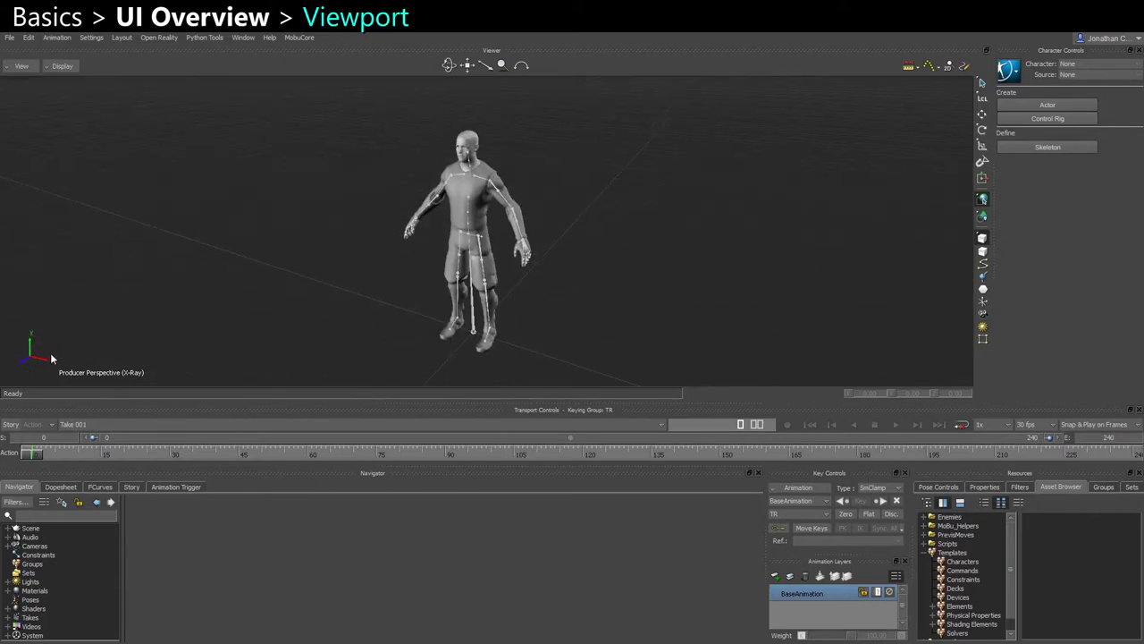
ctrl+shift+drag(244, 308, 376, 311)
click(487, 278)
ctrl+shift+drag(530, 289, 546, 267)
click(488, 338)
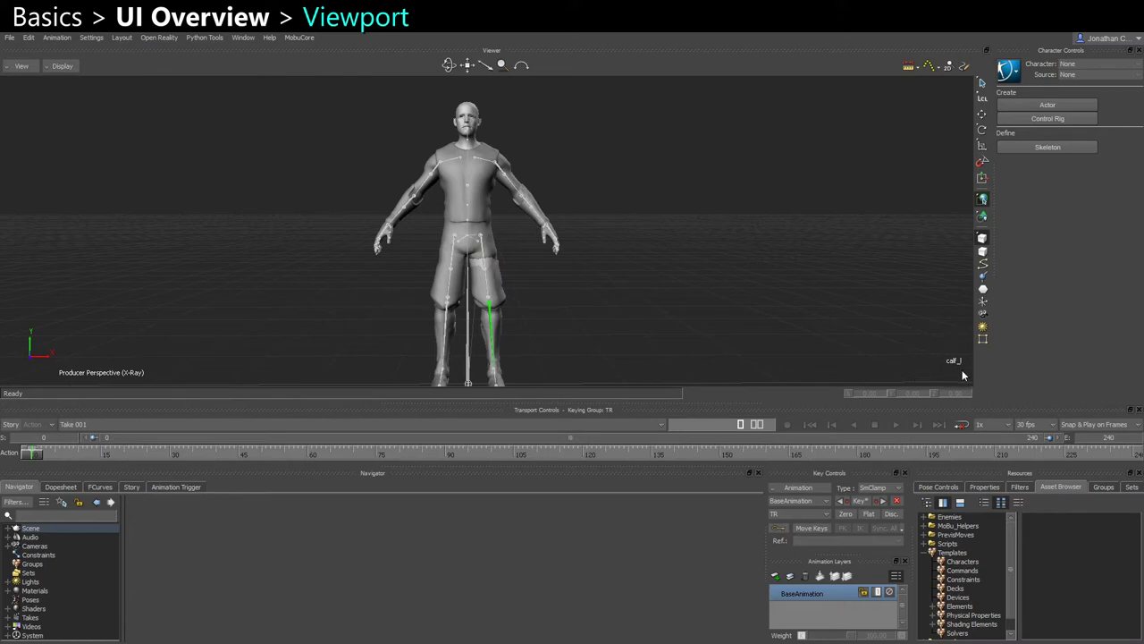
Show the translation manipulator on the left calf joint, and replace it with the rotation manipulator
ctrl+shift+drag(841, 314, 793, 316)
key(w)
ctrl+shift+drag(816, 361, 814, 371)
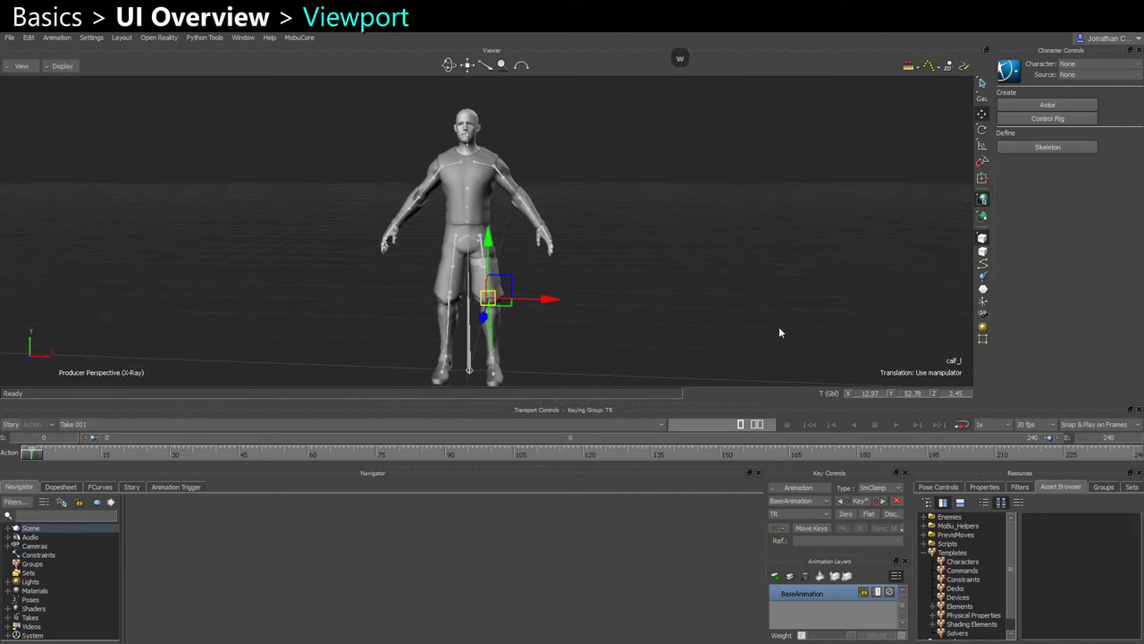
key(e)
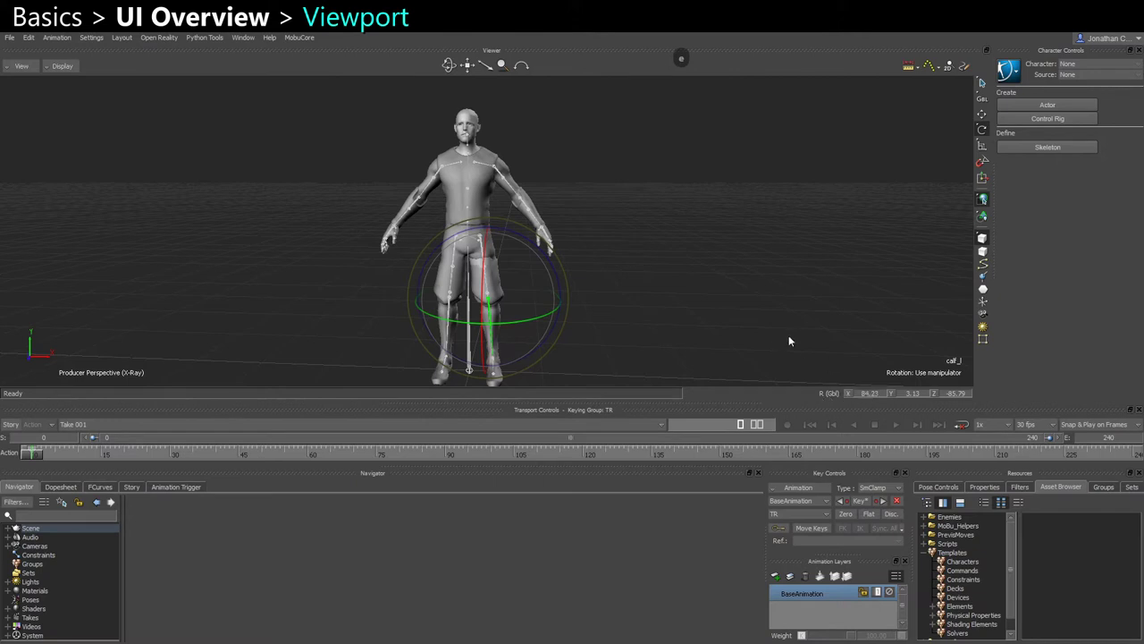
ctrl+shift+drag(840, 324, 775, 314)
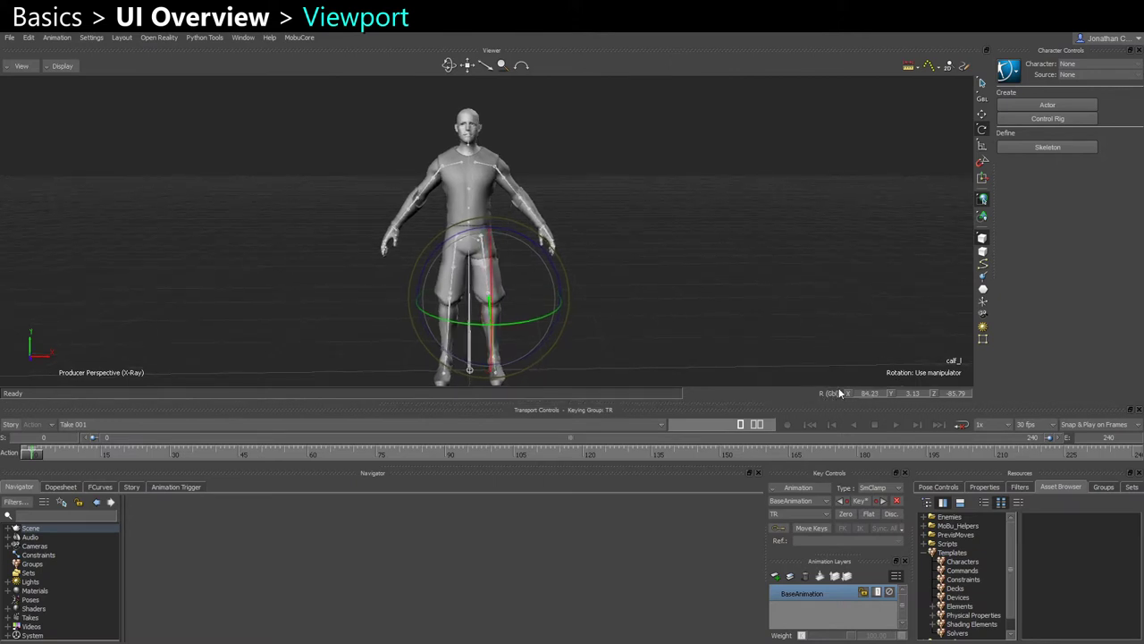
Switch the left calf joint's rotation manipulator from the Global to the Local reference mode
key(F6)
key(F5)
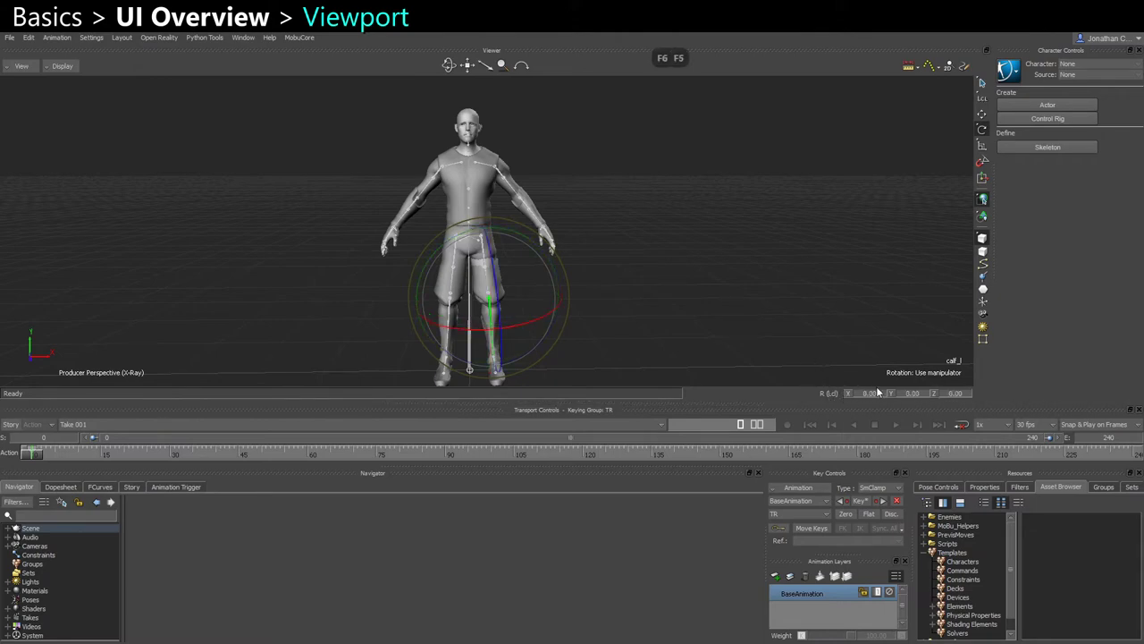
ctrl+shift+drag(771, 304, 861, 357)
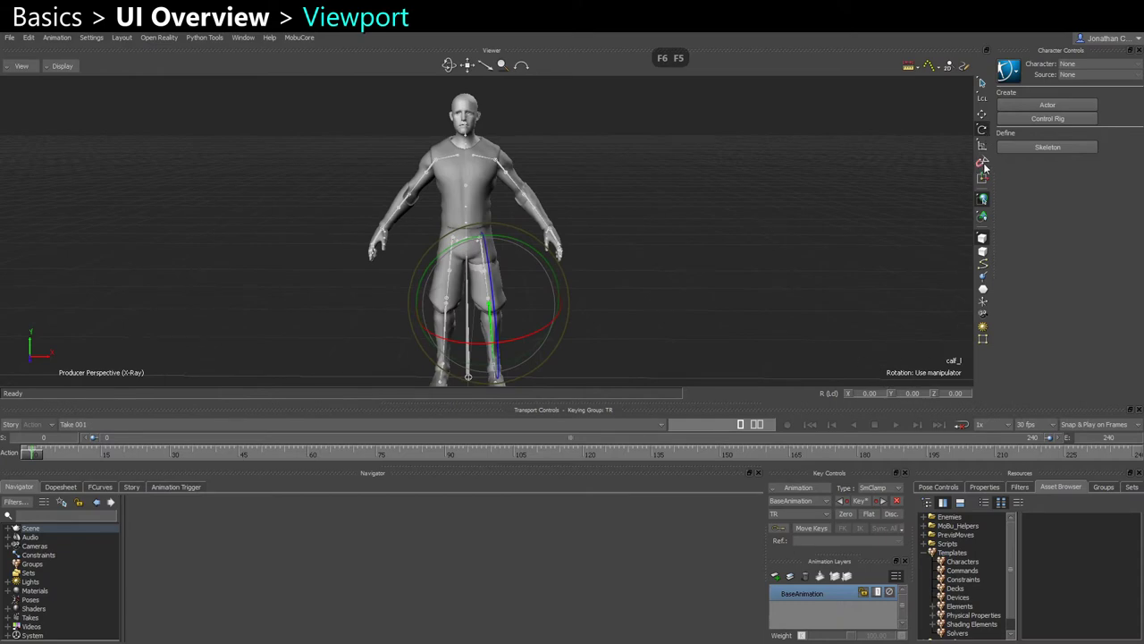
Check the translation tool and its Global and Local reference modes on the left calf joint, ending on the rotation tool
click(982, 114)
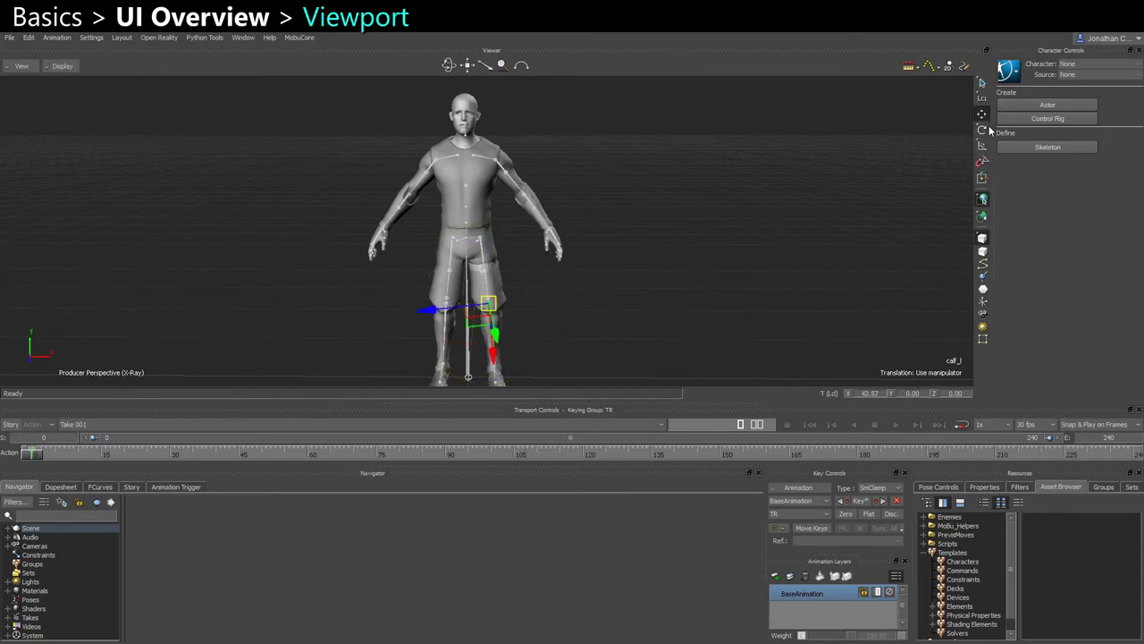
right_click(982, 113)
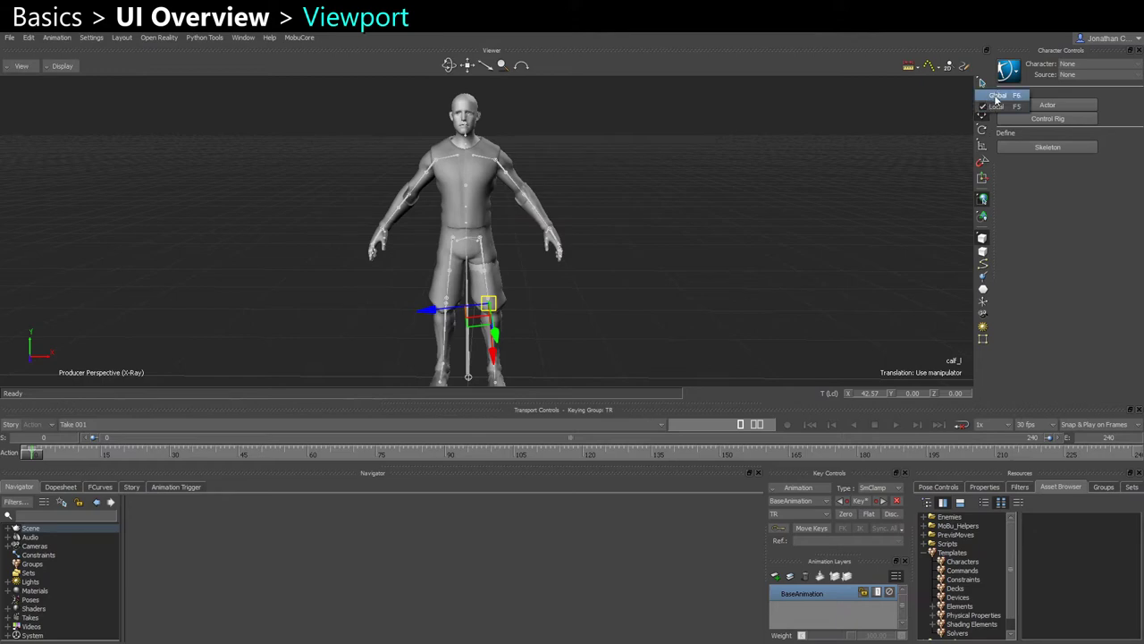
click(993, 131)
click(982, 129)
click(982, 113)
click(982, 129)
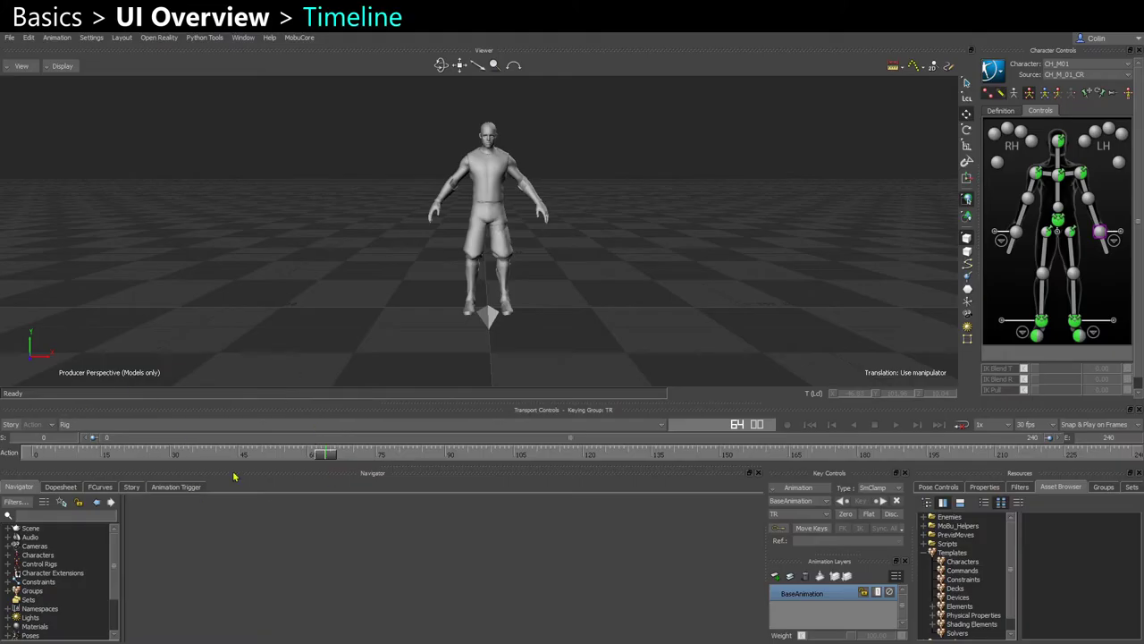
Switch the current take to T_Pose to view it, and return to the Rig take
drag(326, 458, 224, 455)
click(143, 427)
click(82, 462)
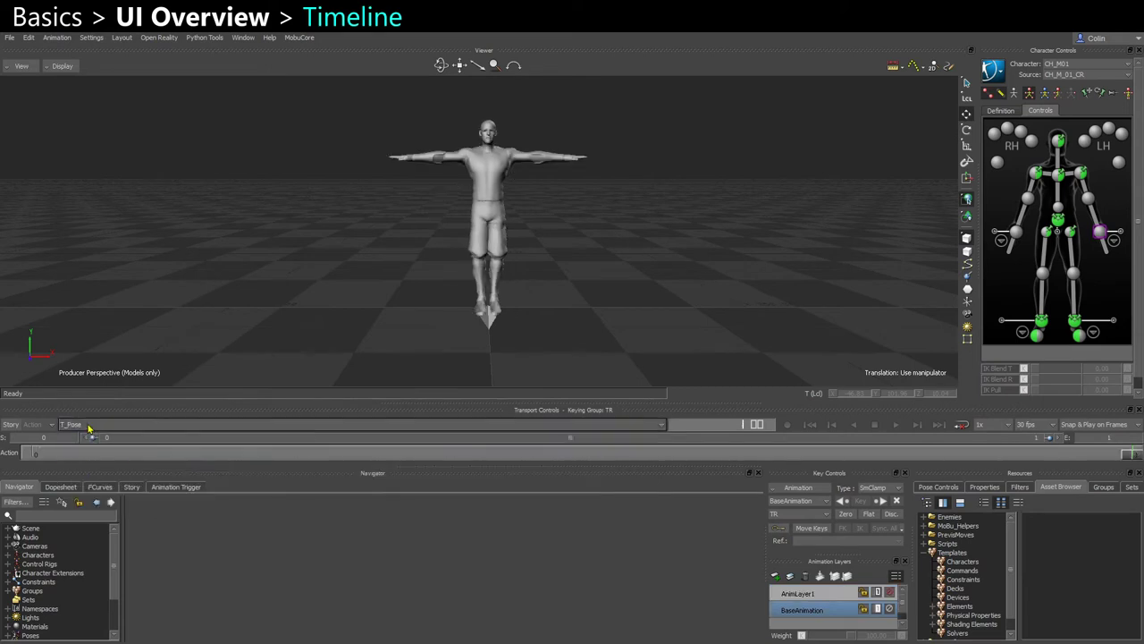
click(88, 428)
click(80, 454)
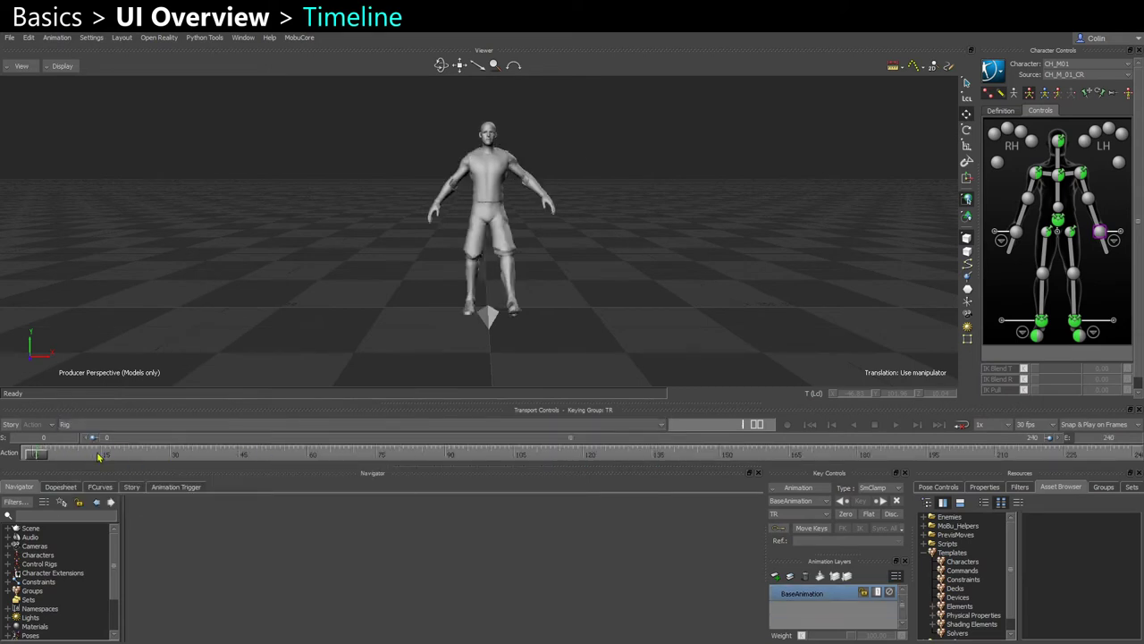
Scrub forward and backward through the timeline of the Rig take
drag(37, 460, 235, 456)
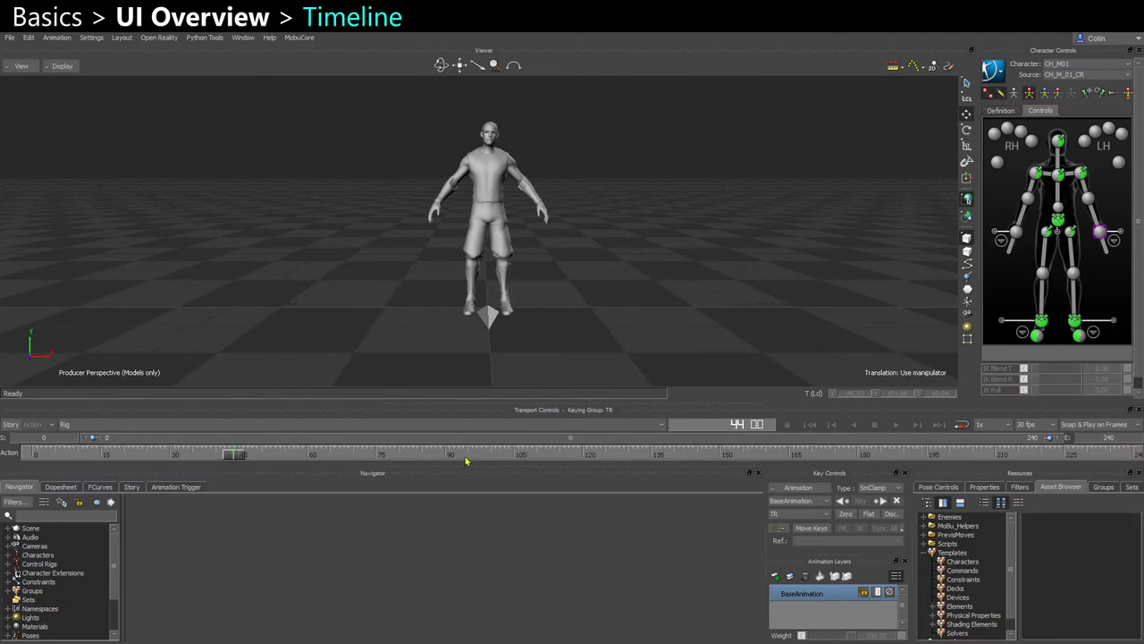
click(361, 455)
drag(361, 455, 737, 455)
drag(854, 454, 414, 454)
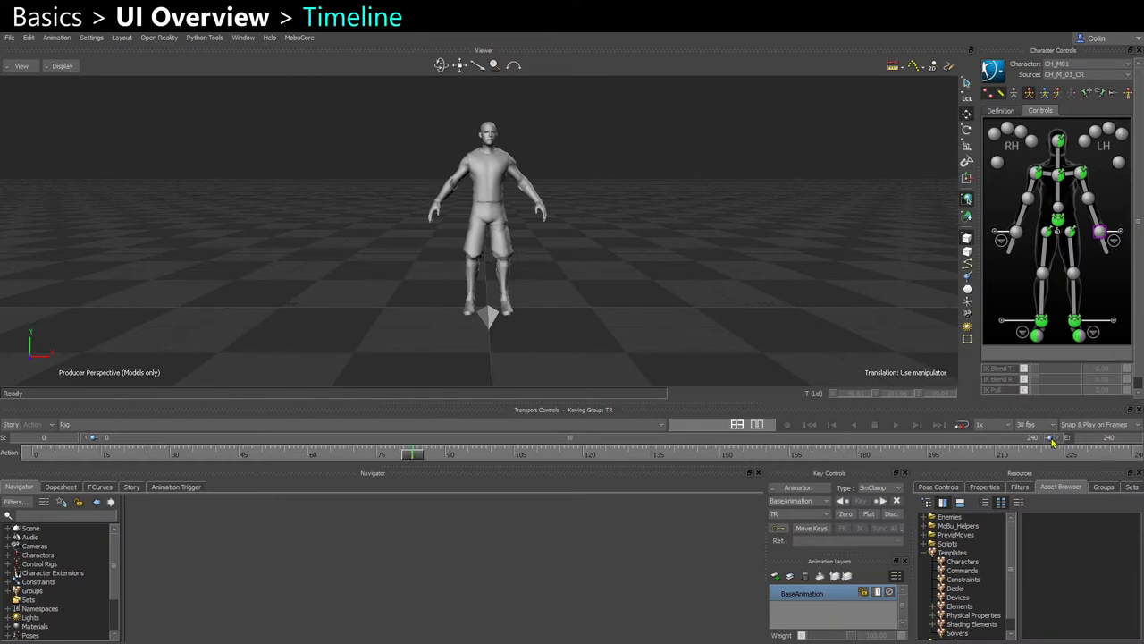
Set the end frame of the timeline to 212 and play the take
drag(1051, 438, 1082, 441)
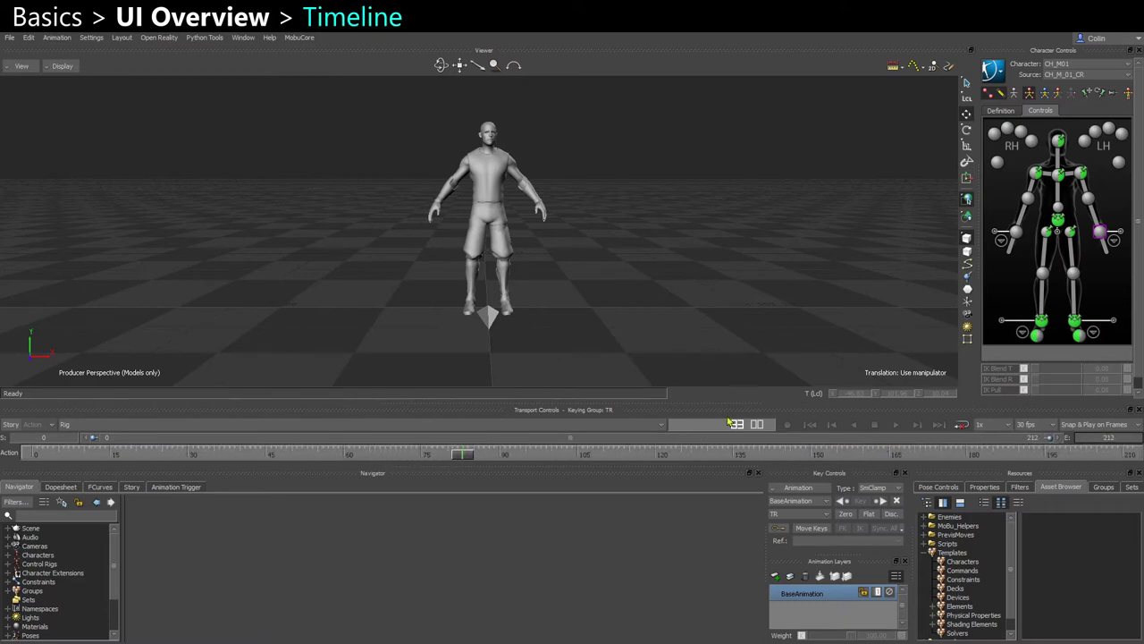
click(894, 425)
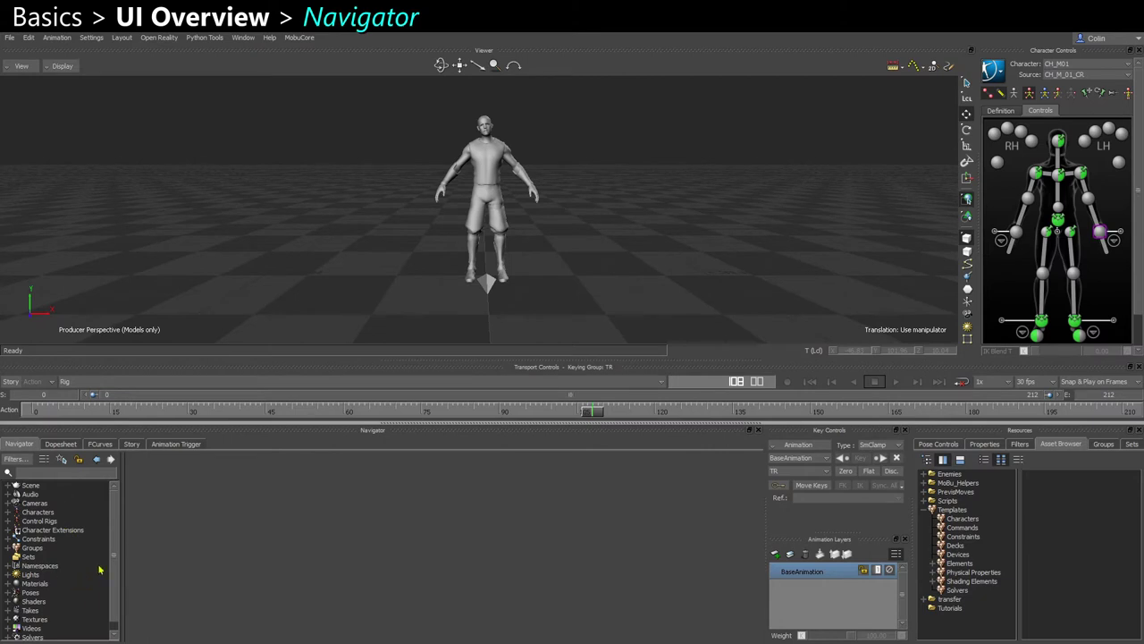
Widen the Navigator tree and show the character settings and properties of CH_M01
drag(120, 558, 143, 558)
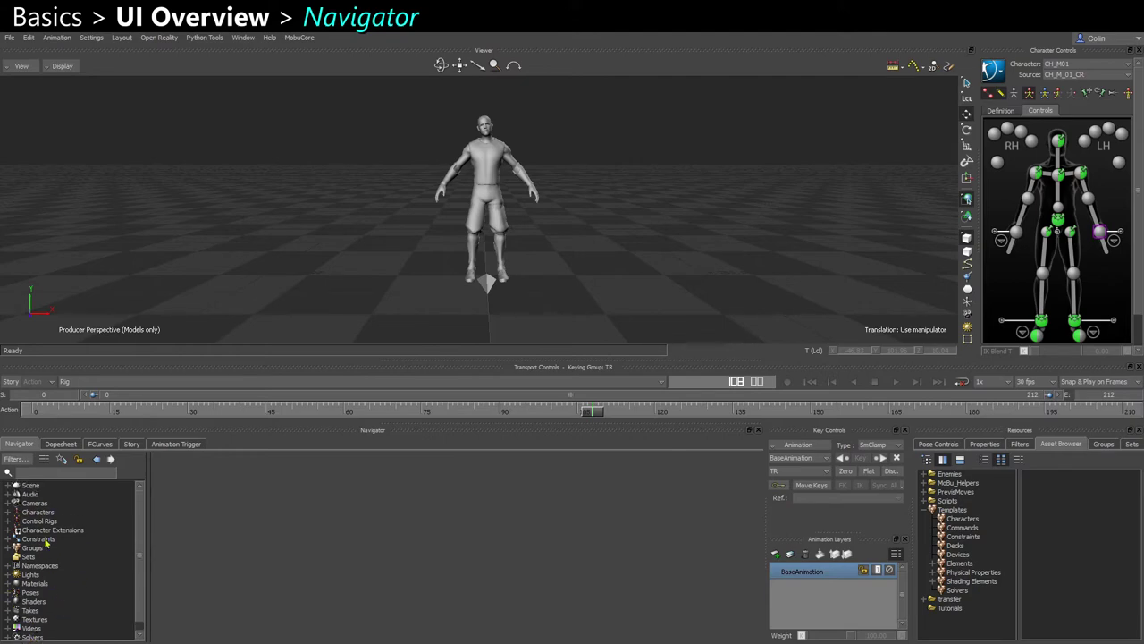
click(8, 512)
click(41, 521)
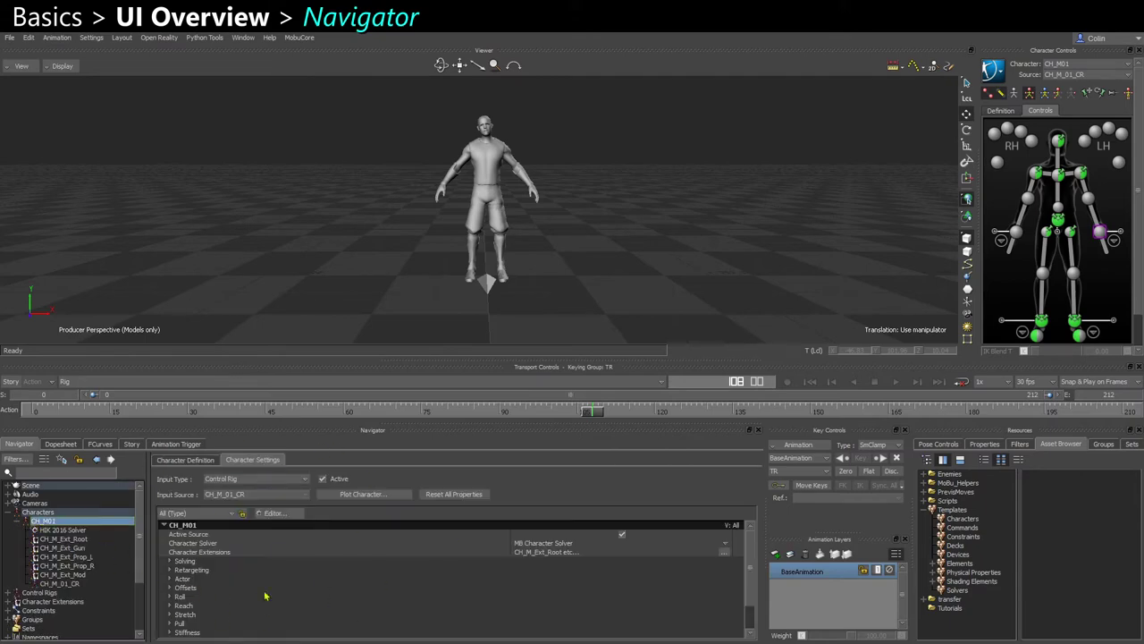
click(986, 444)
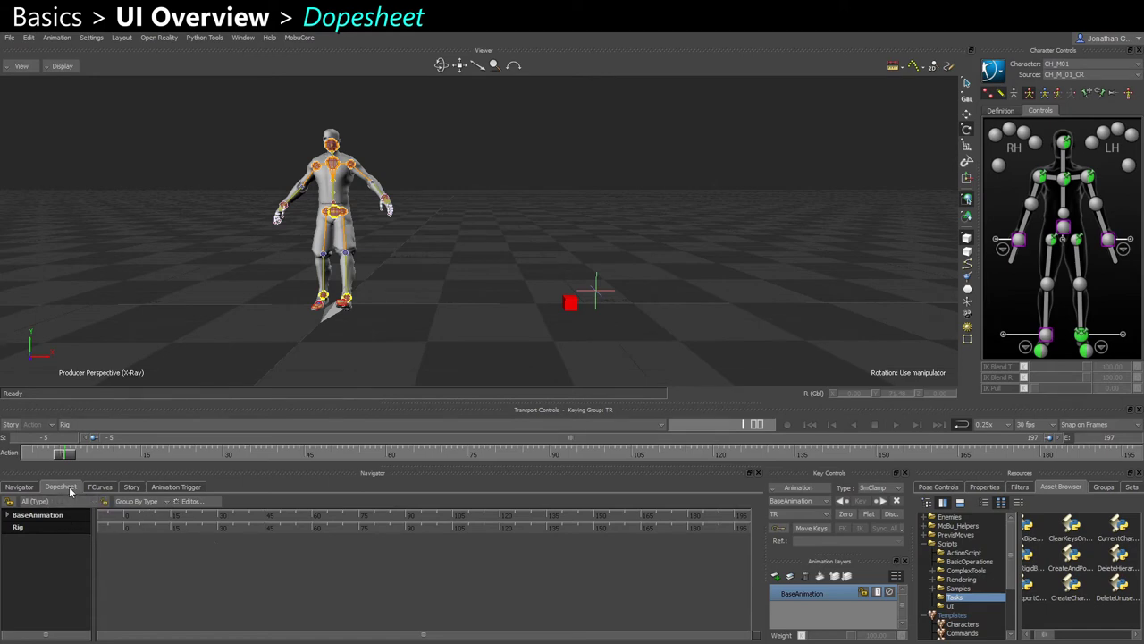
Move to about frame 33 and show the FCurves properties of the left upper leg control
drag(70, 453, 237, 453)
click(100, 487)
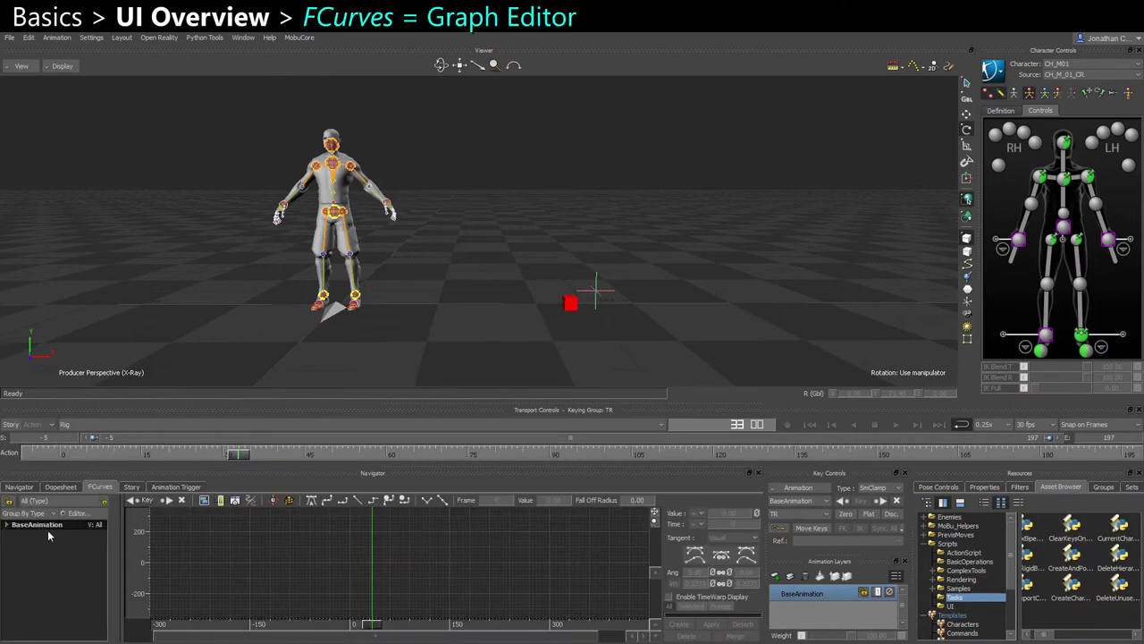
click(354, 243)
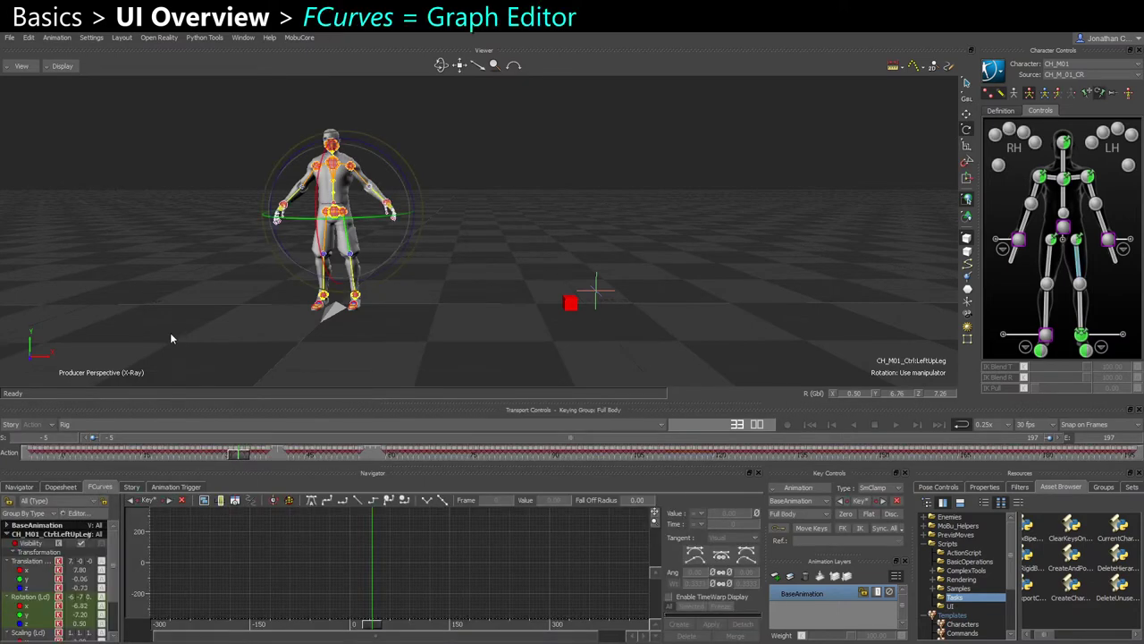
ctrl+drag(136, 269, 170, 328)
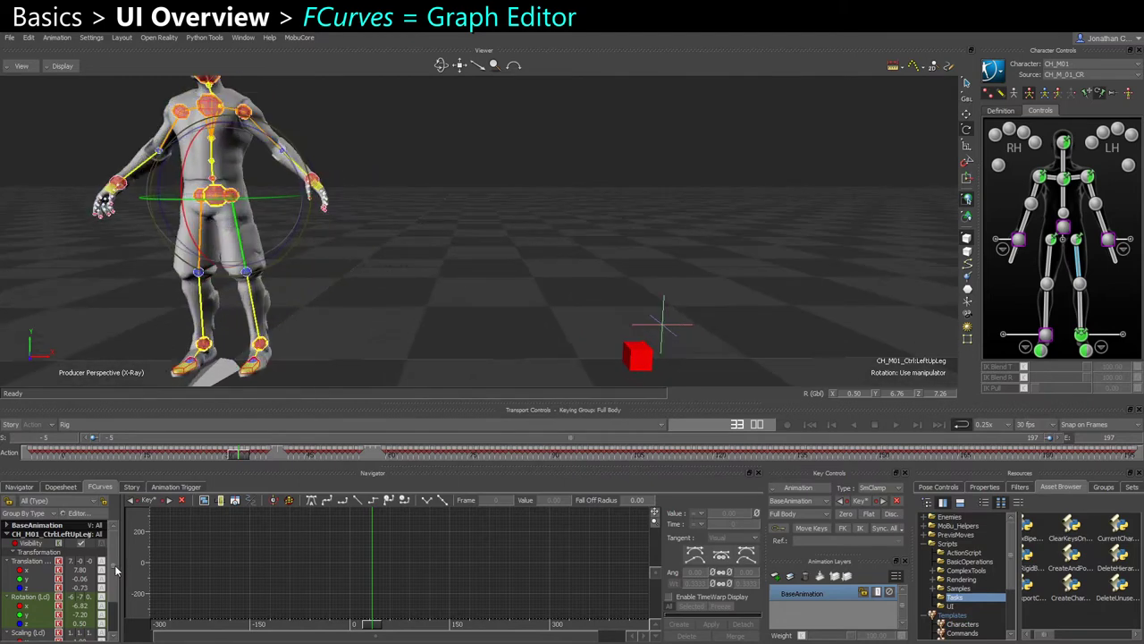
Frame the Translation X curves of the two selected leg controls in the FCurves graph and select all their keys
drag(115, 569, 116, 583)
scroll(116, 587, down, 1)
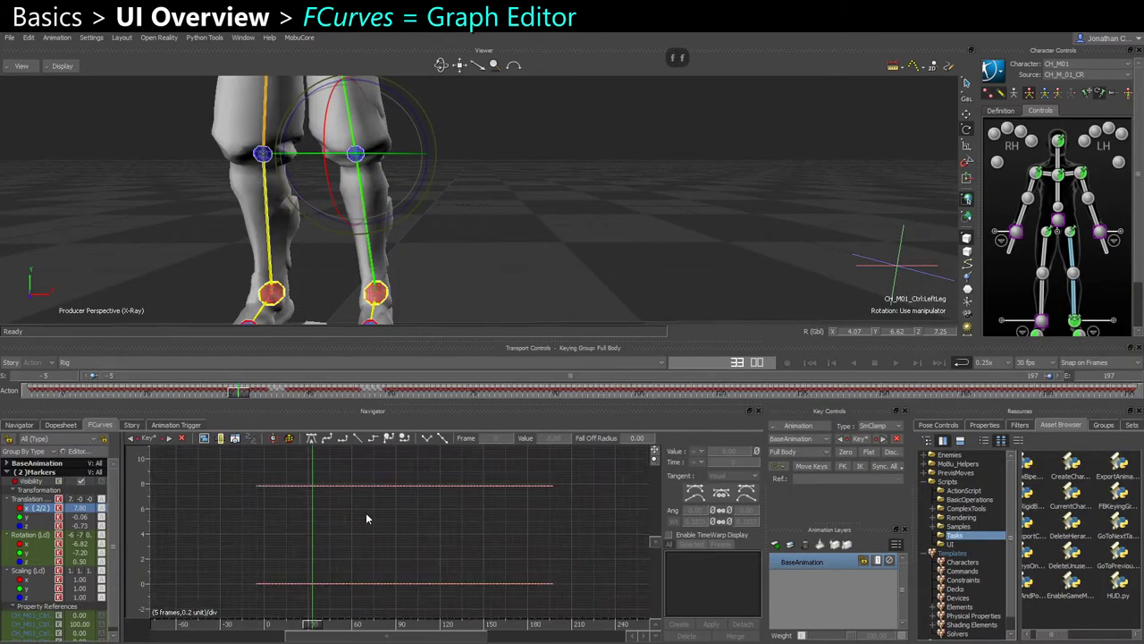
shift+drag(366, 514, 336, 522)
key(f)
ctrl+drag(243, 504, 615, 603)
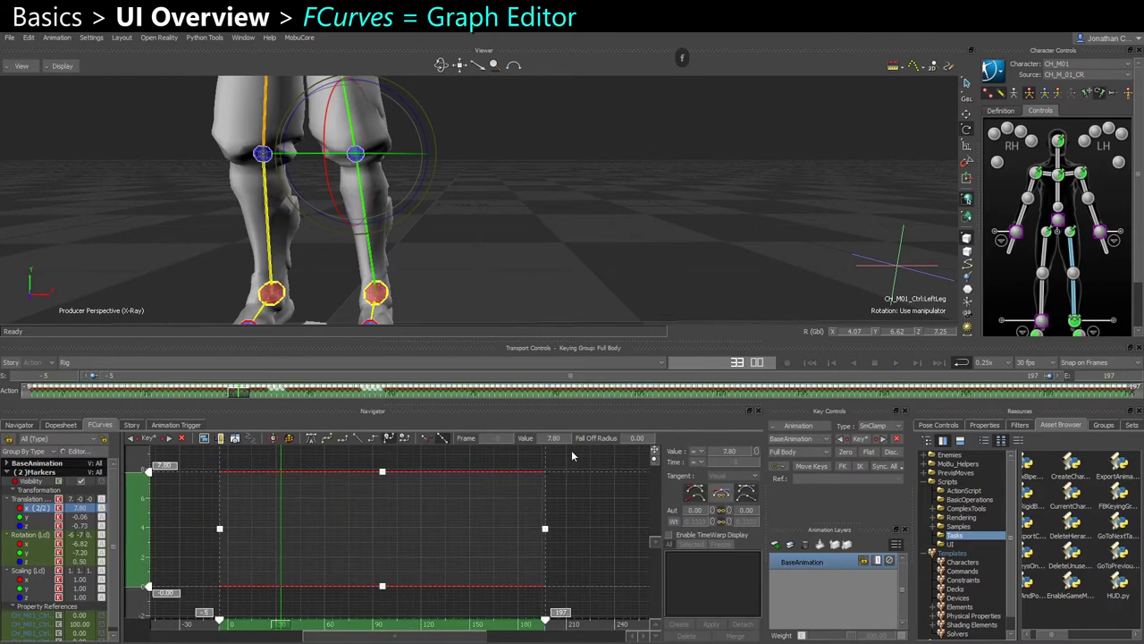
Set the value of the selected Translation X keys to 0
text(0)
key(Return)
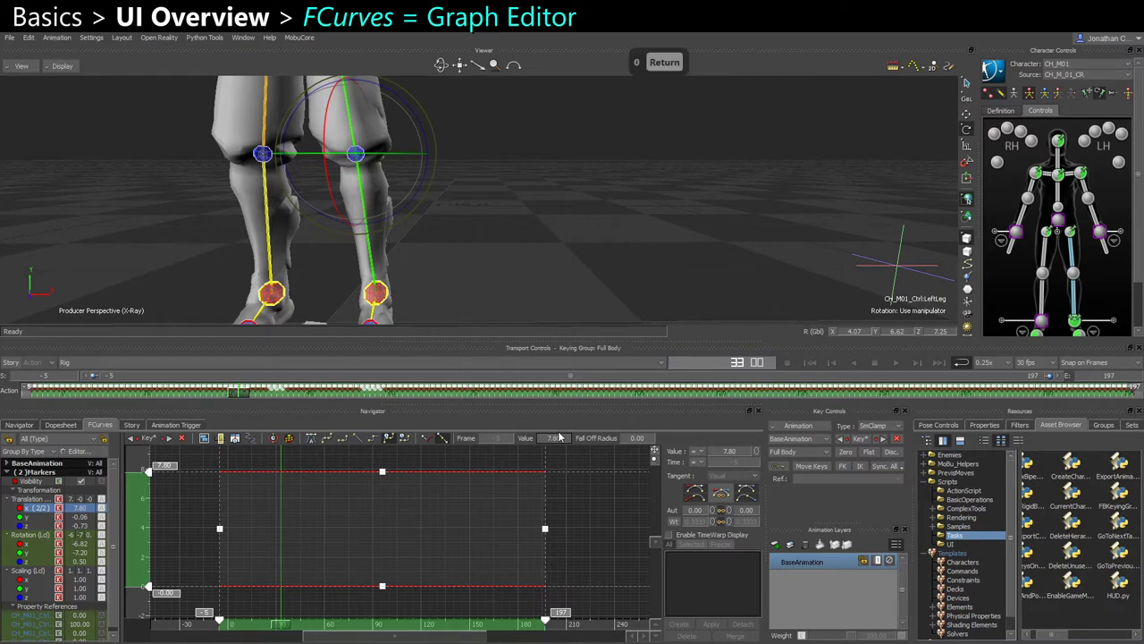
click(550, 438)
text(0)
key(Return)
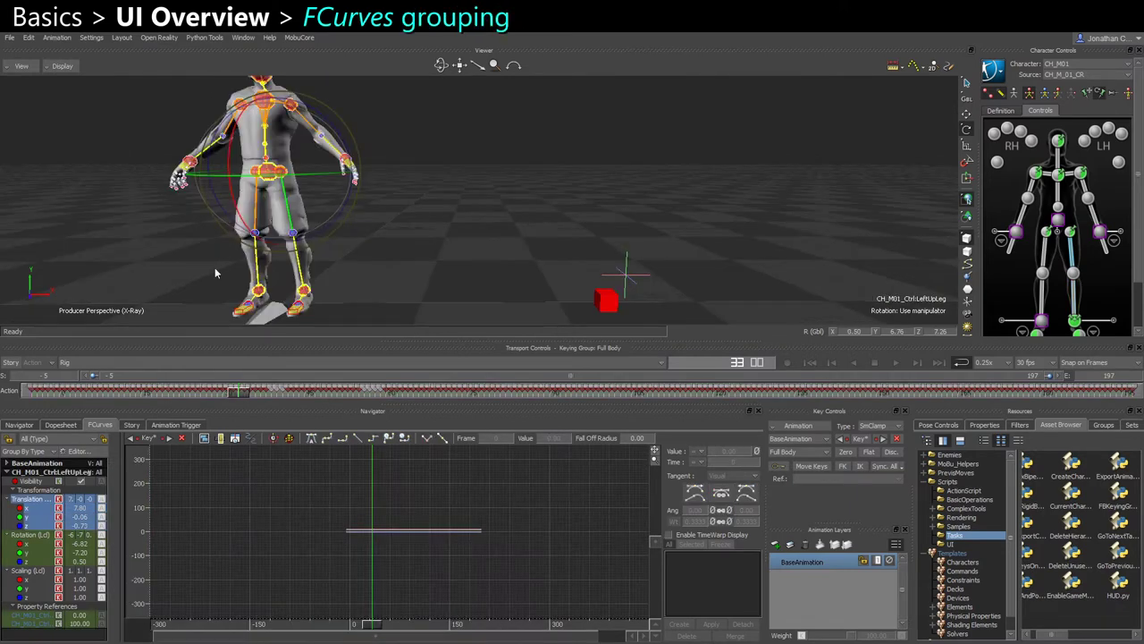
Add the left lower leg control to the selection alongside the left upper leg control
scroll(316, 280, up, 5)
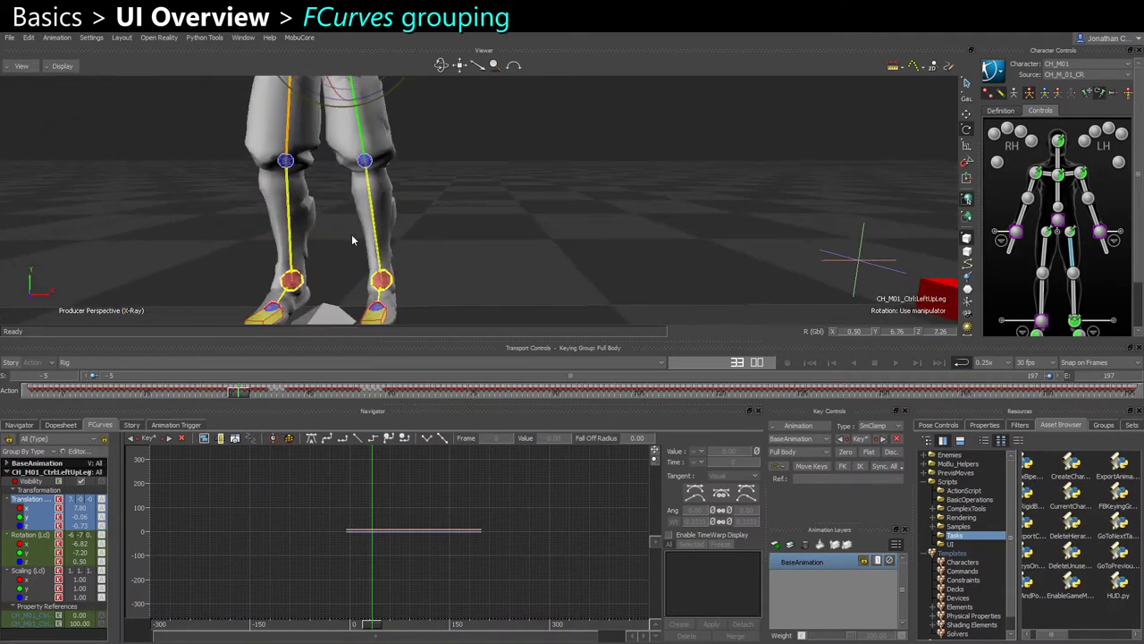
scroll(354, 235, up, 4)
ctrl+click(312, 240)
scroll(391, 239, down, 3)
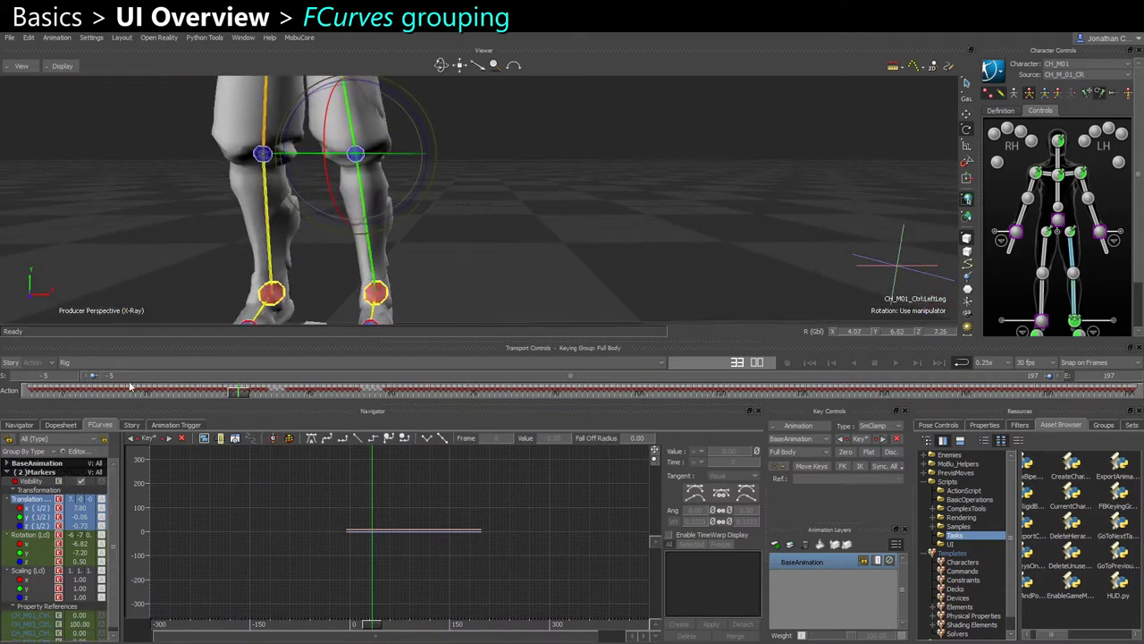
View the X, Y and Z translation curves of both selected leg controls separately, fitting the Z curves to the graph
click(27, 509)
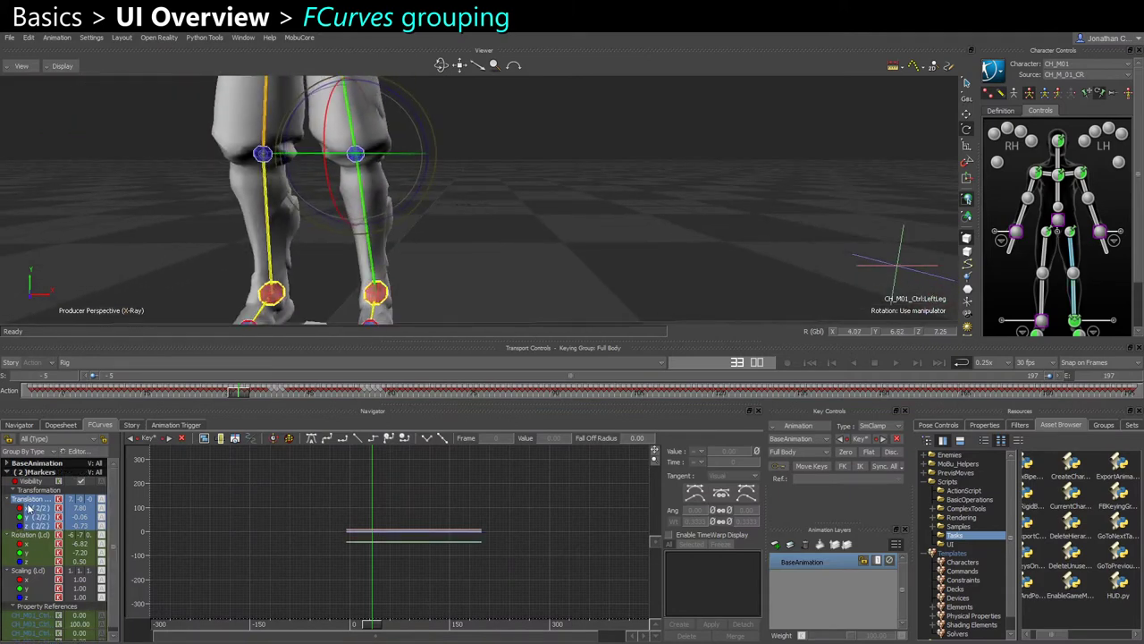
click(37, 517)
click(39, 527)
key(a)
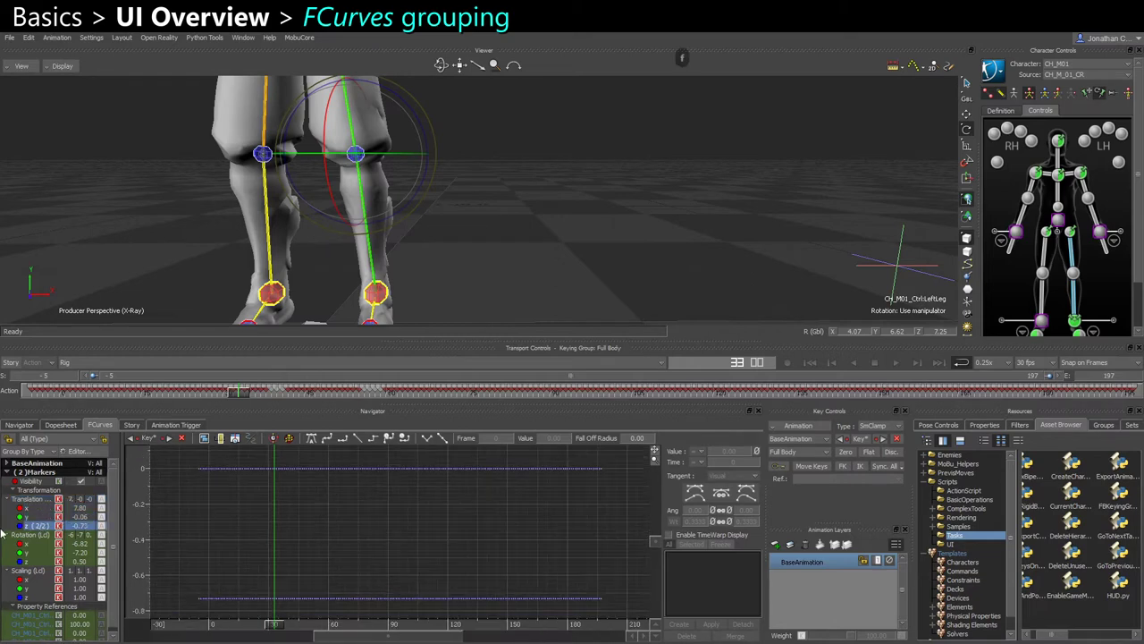
click(30, 508)
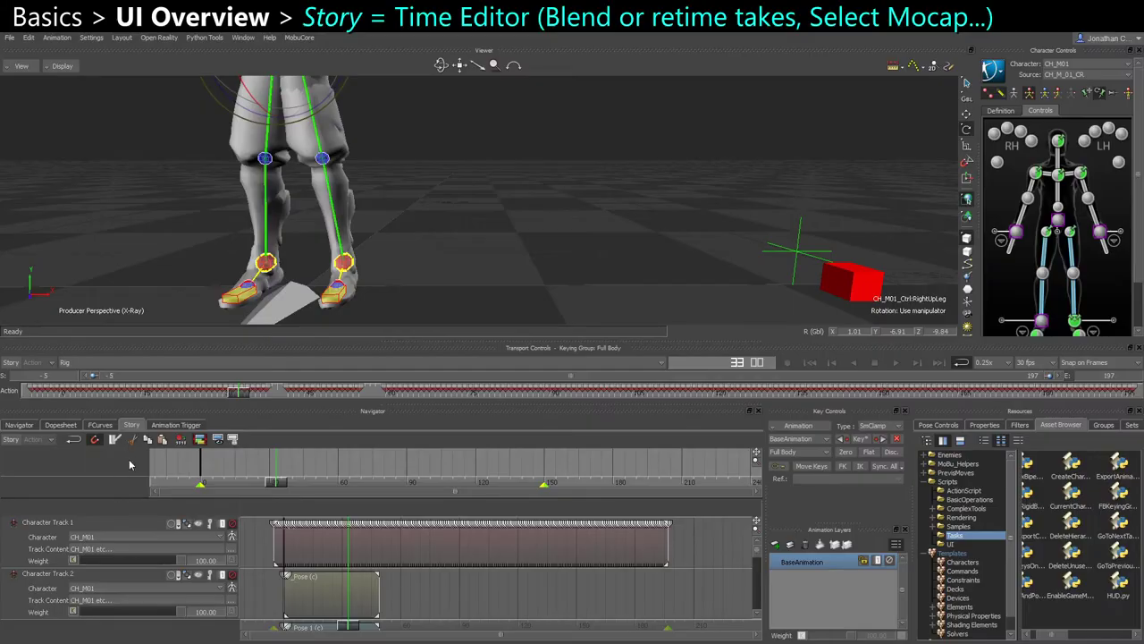
Delete the Pose clip and Character Track 2 from the Story editor
ctrl+drag(394, 572, 363, 595)
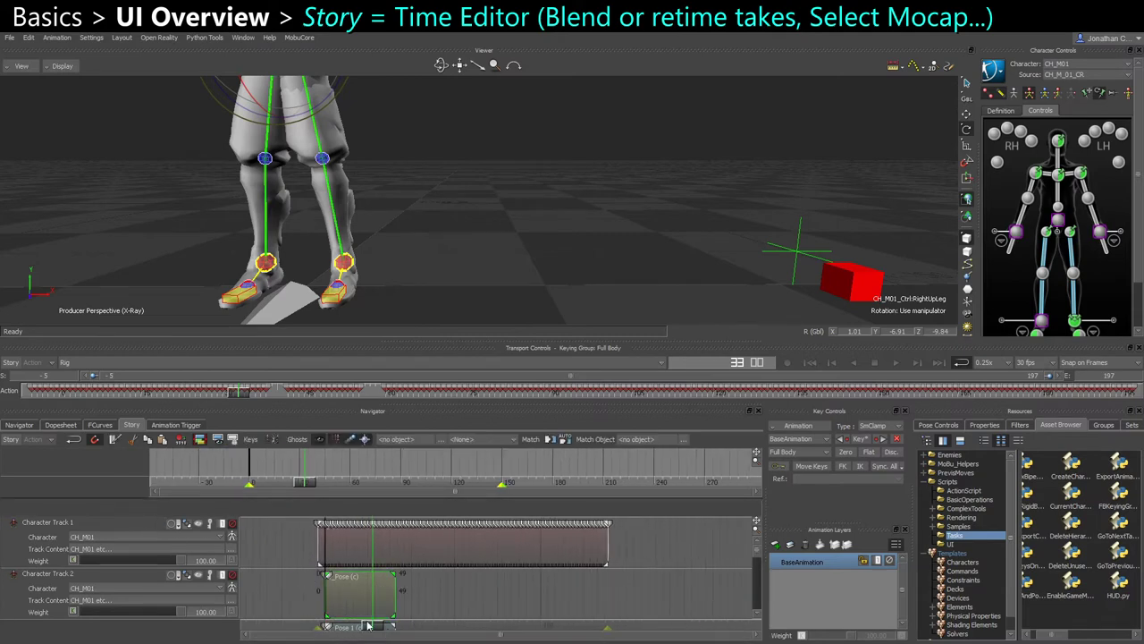
key(Delete)
click(90, 582)
key(Delete)
key(Delete)
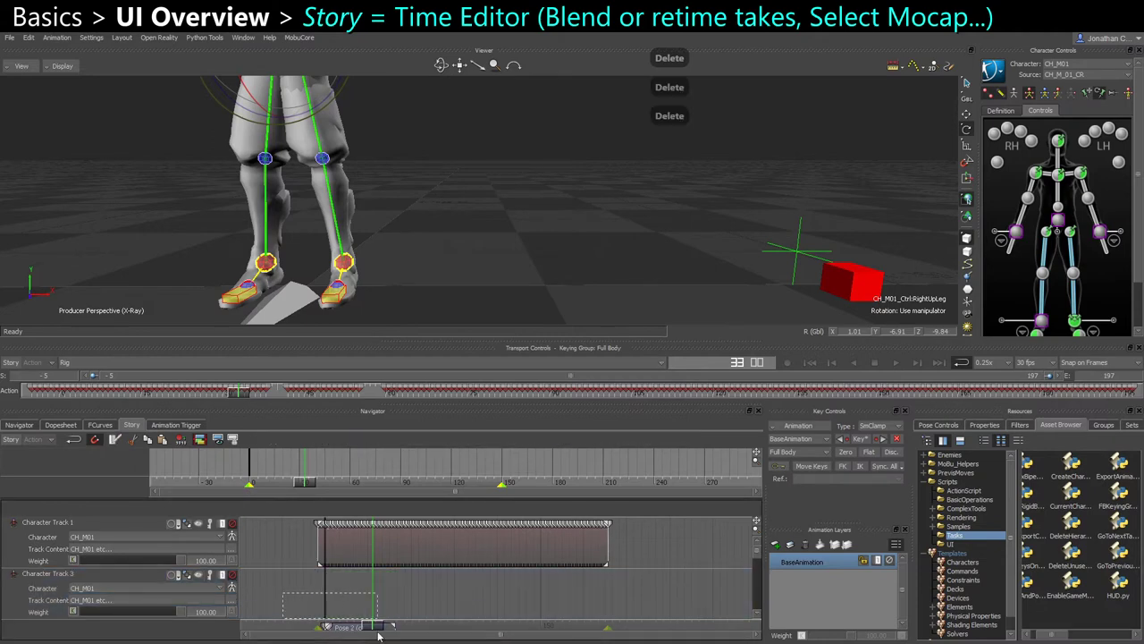
Move to frame 60 and replace the clip on Character Track 1 with the current take
drag(234, 394, 387, 401)
scroll(304, 164, down, 5)
shift+drag(304, 163, 373, 246)
scroll(380, 252, up, 2)
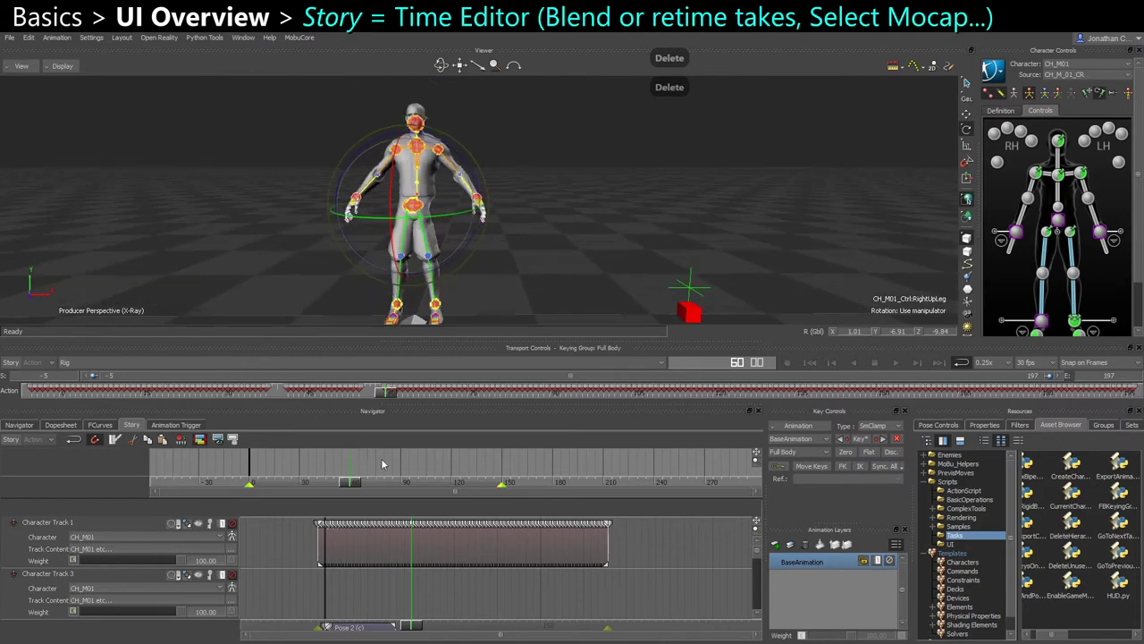
right_click(377, 546)
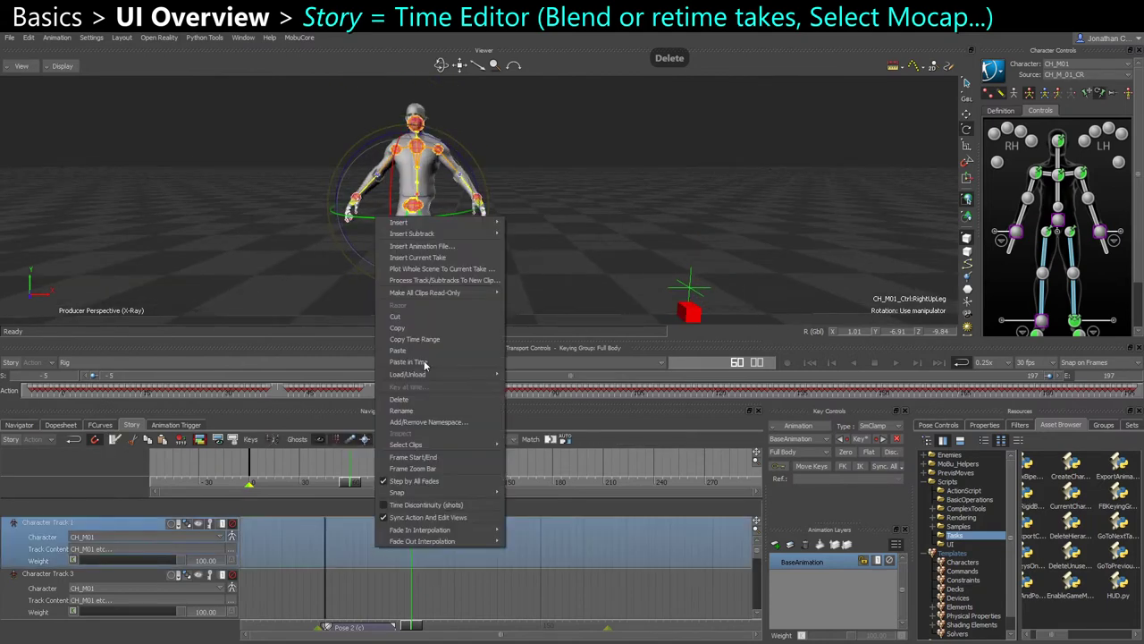
click(413, 257)
click(378, 590)
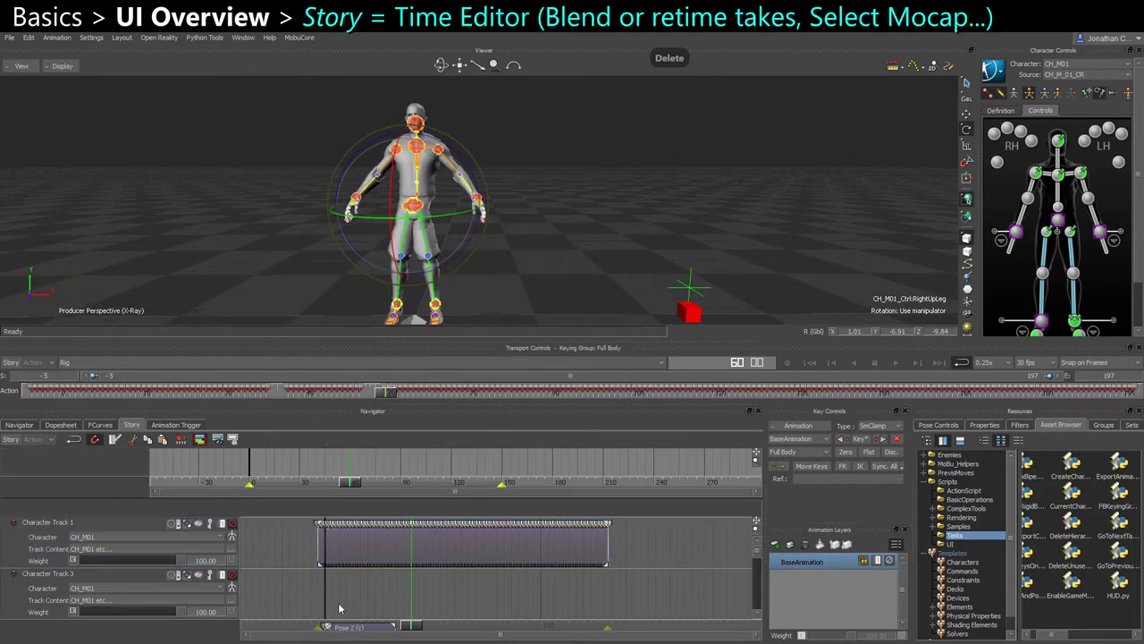
Delete Character Track 3 and the pose track below it from the Story editor
click(74, 579)
key(Delete)
click(74, 579)
key(Delete)
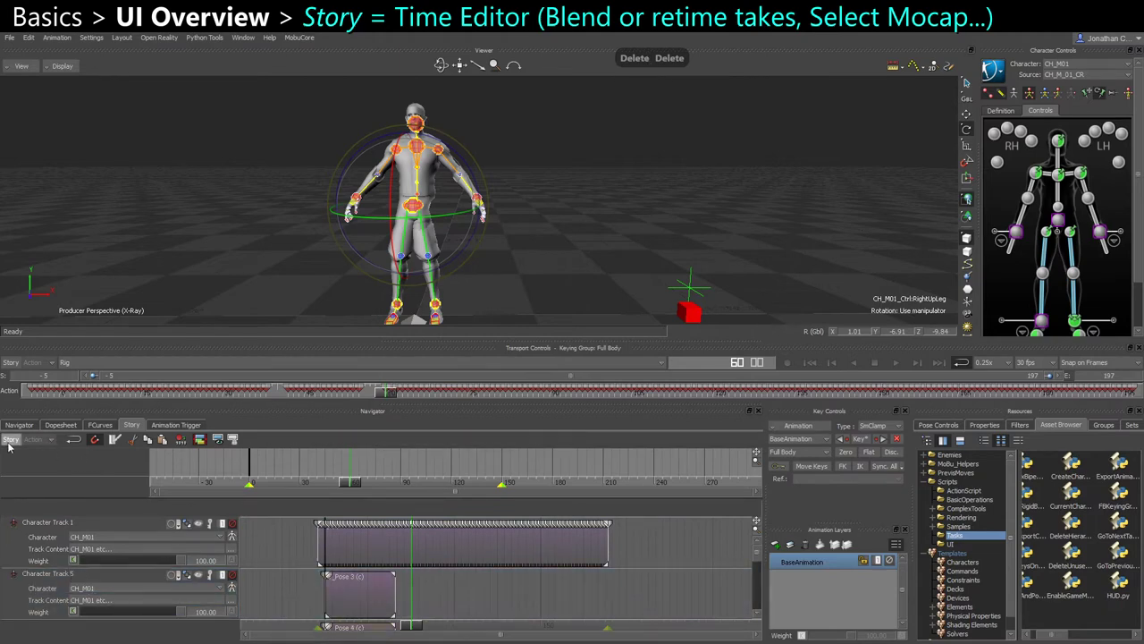
Scrub the Story timeline back to frame 41, undo the last clip change and toggle Story mode
drag(422, 634, 387, 626)
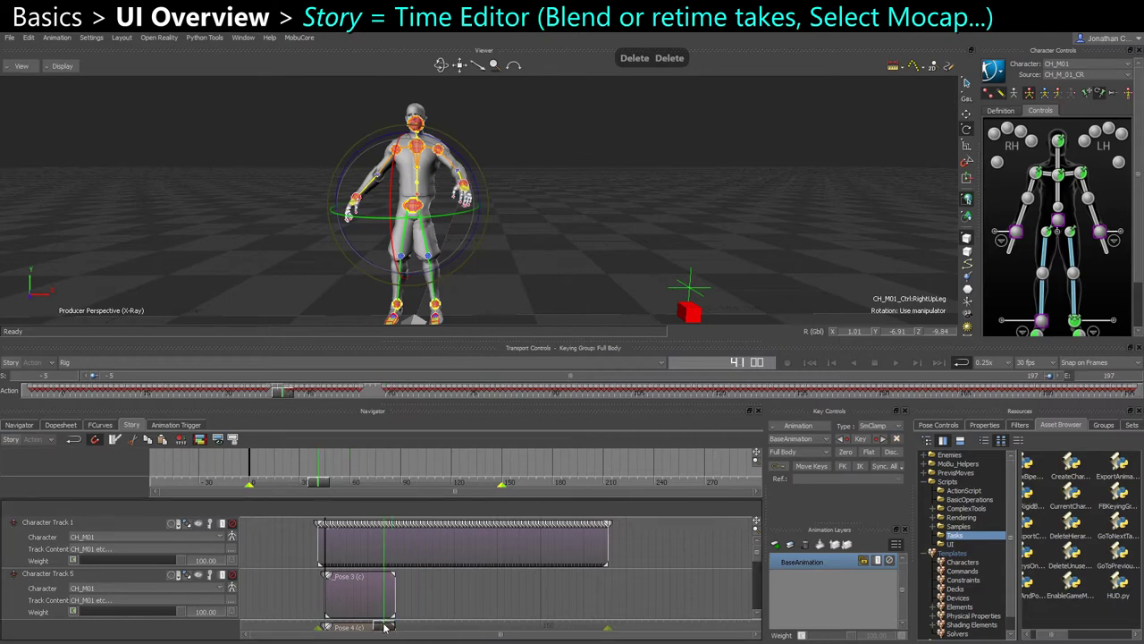
click(459, 552)
key(ctrl+z)
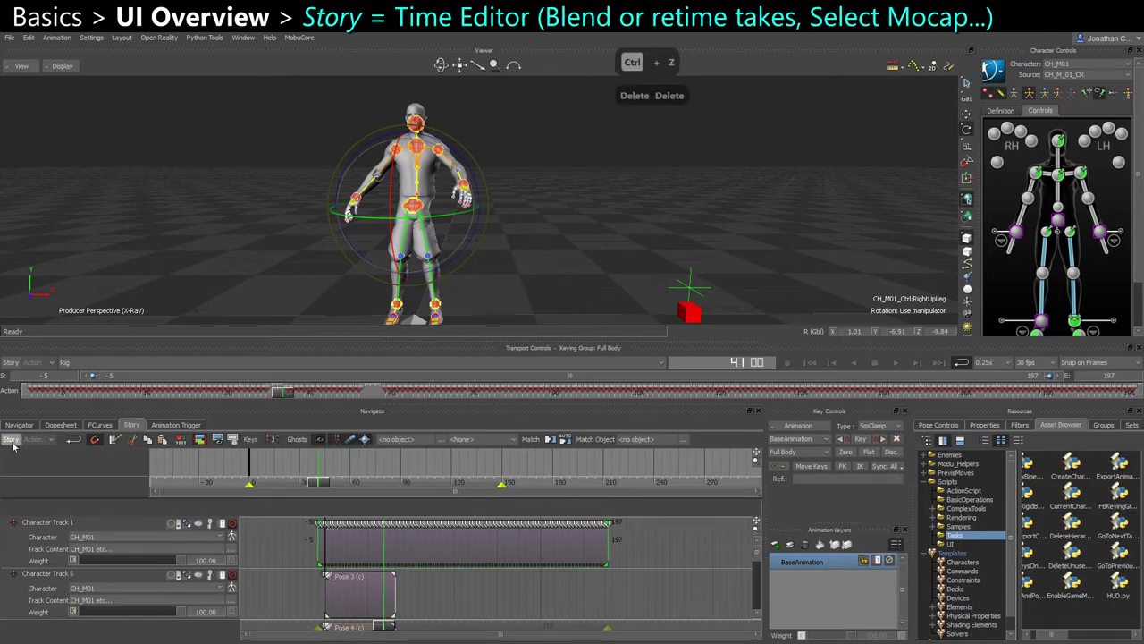
click(12, 440)
click(13, 363)
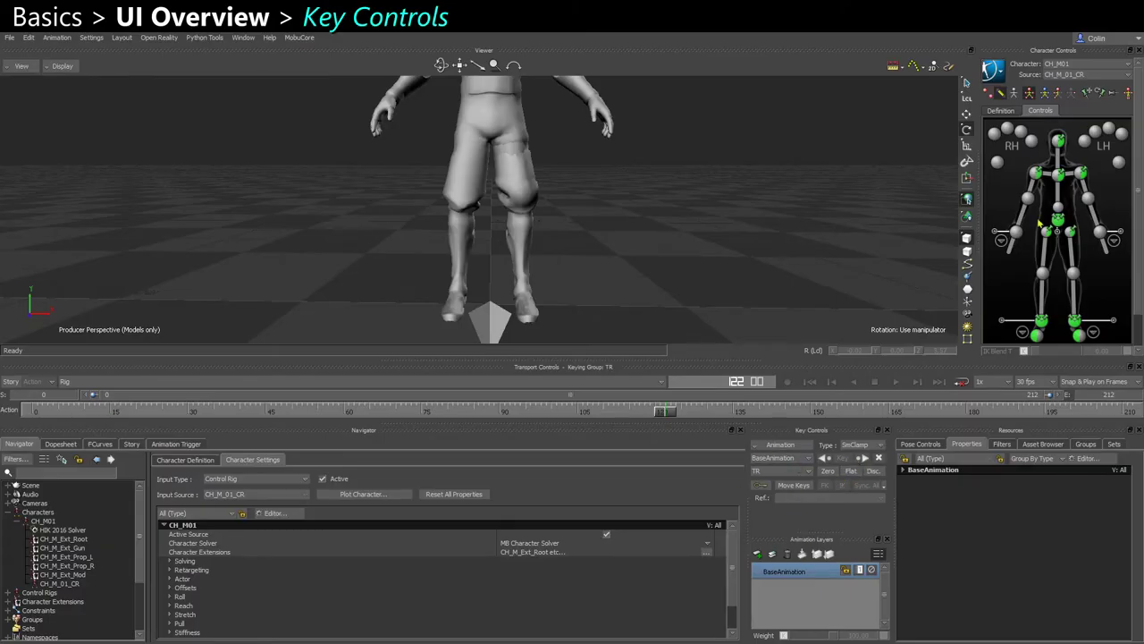
Select the left upper leg control and key it rotated outward on a new animation layer at frame 125
key(ctrl+a)
click(538, 181)
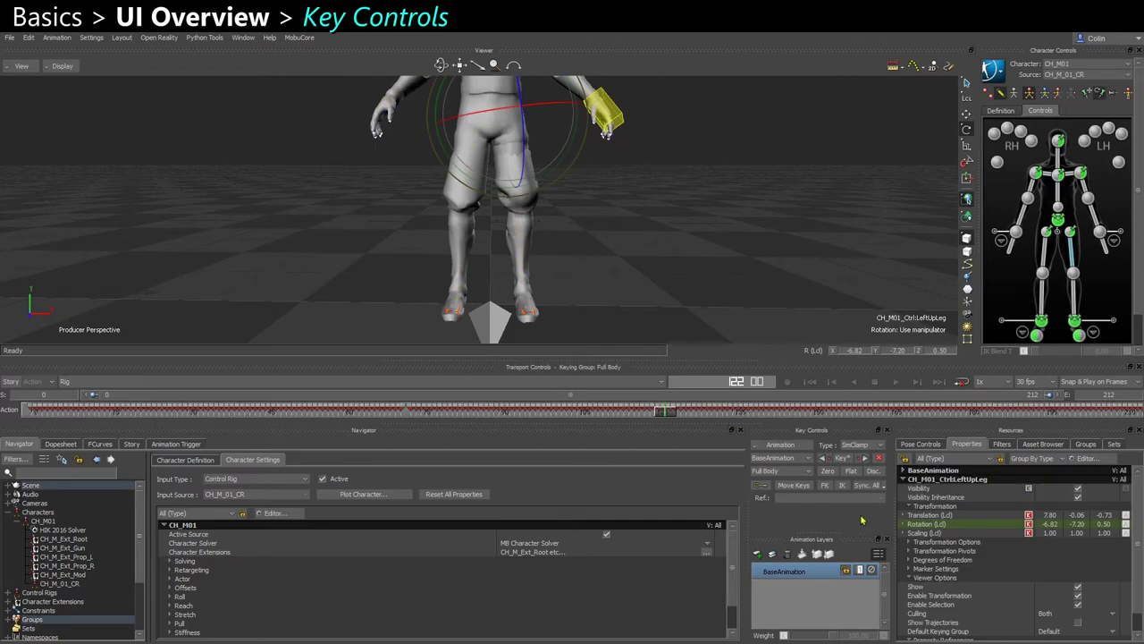
click(865, 459)
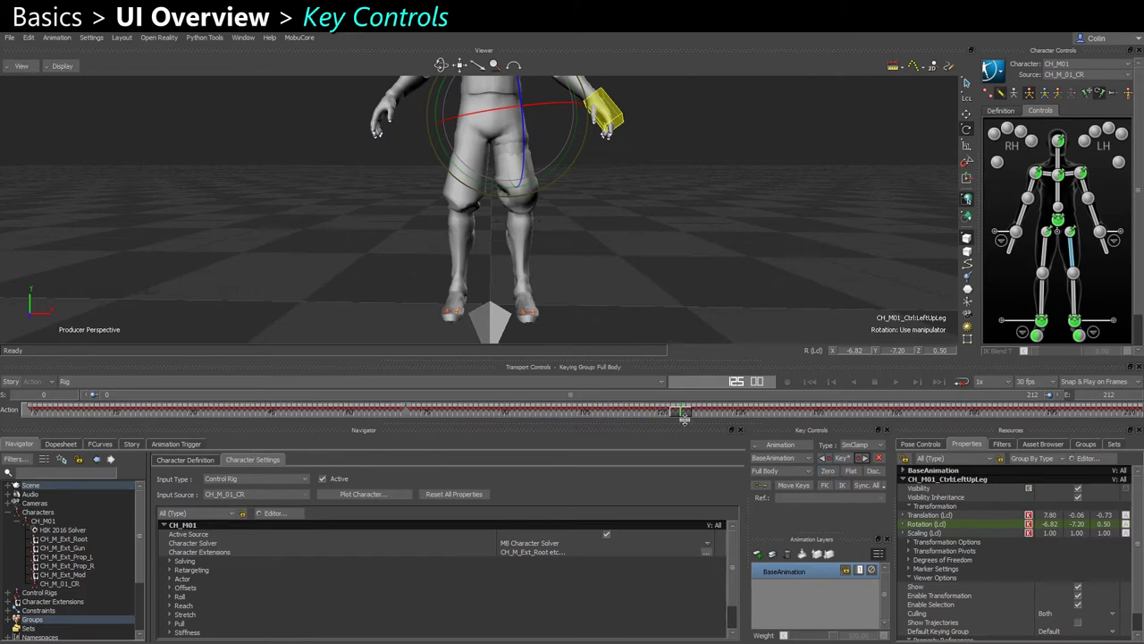
click(758, 555)
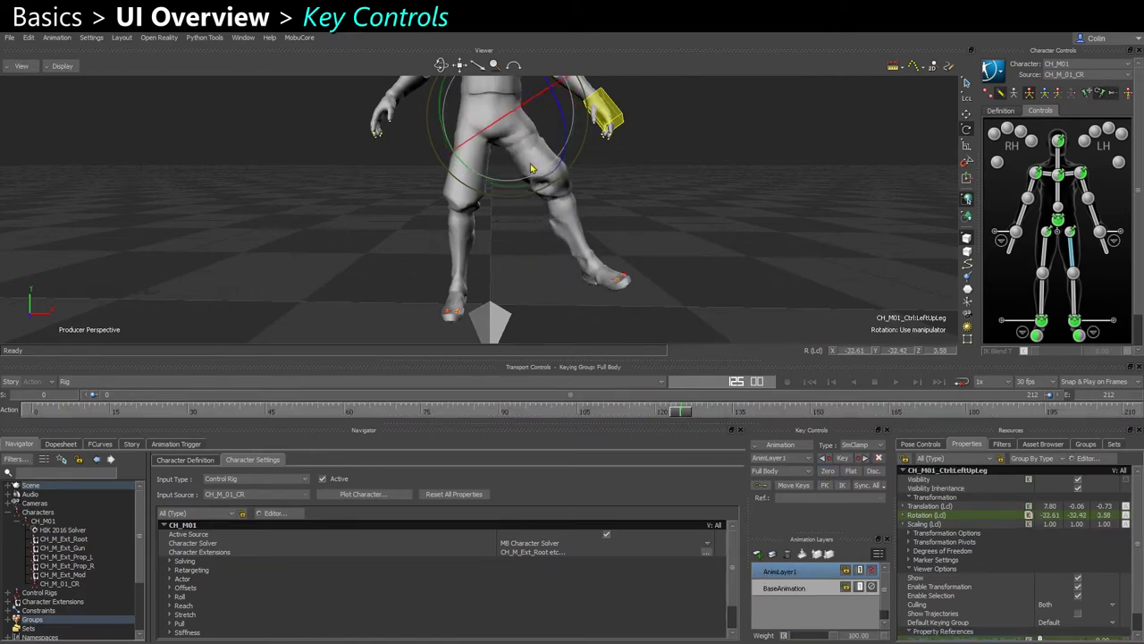
key(k)
Compare the pose with AnimLayer1 muted and unmuted, and set a zero key on that layer a few frames after the first key
drag(684, 413, 722, 415)
click(870, 570)
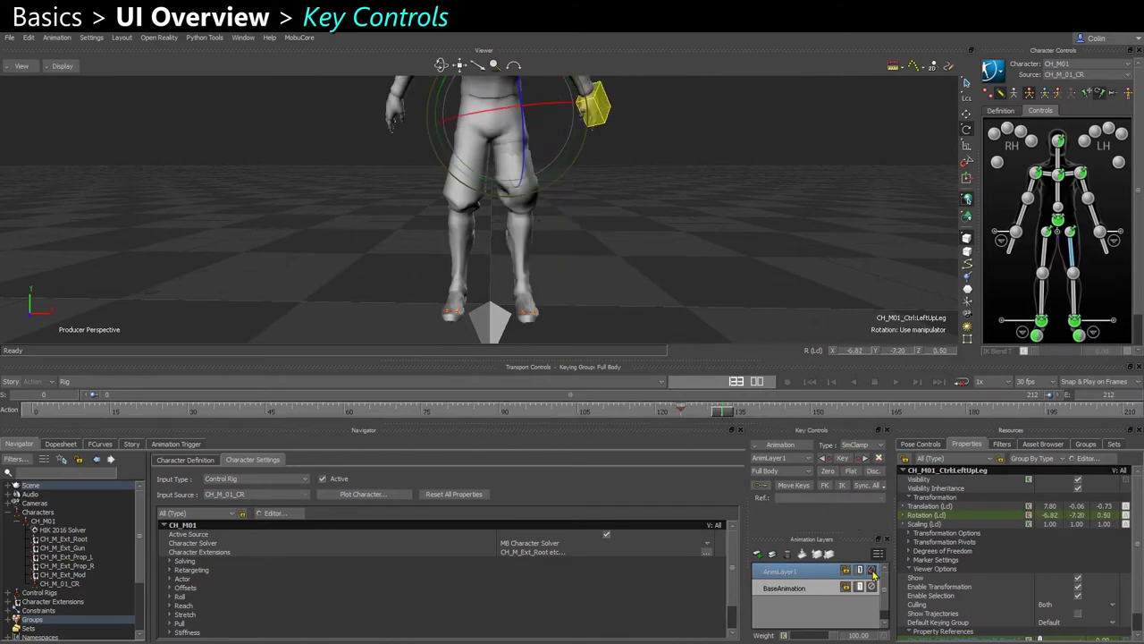
click(870, 571)
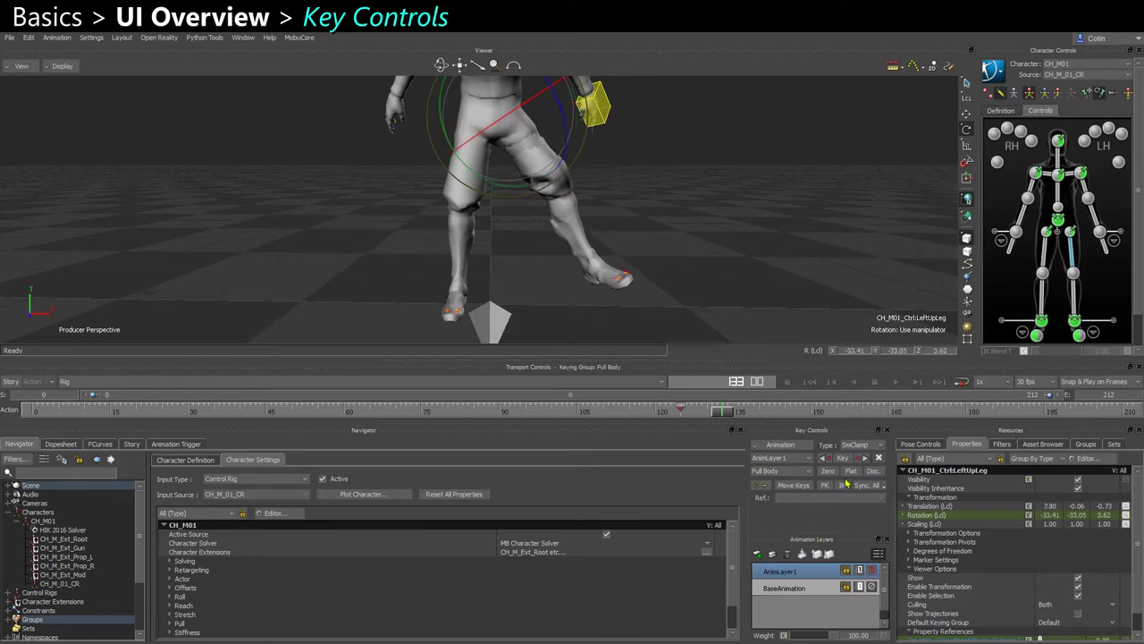
click(826, 475)
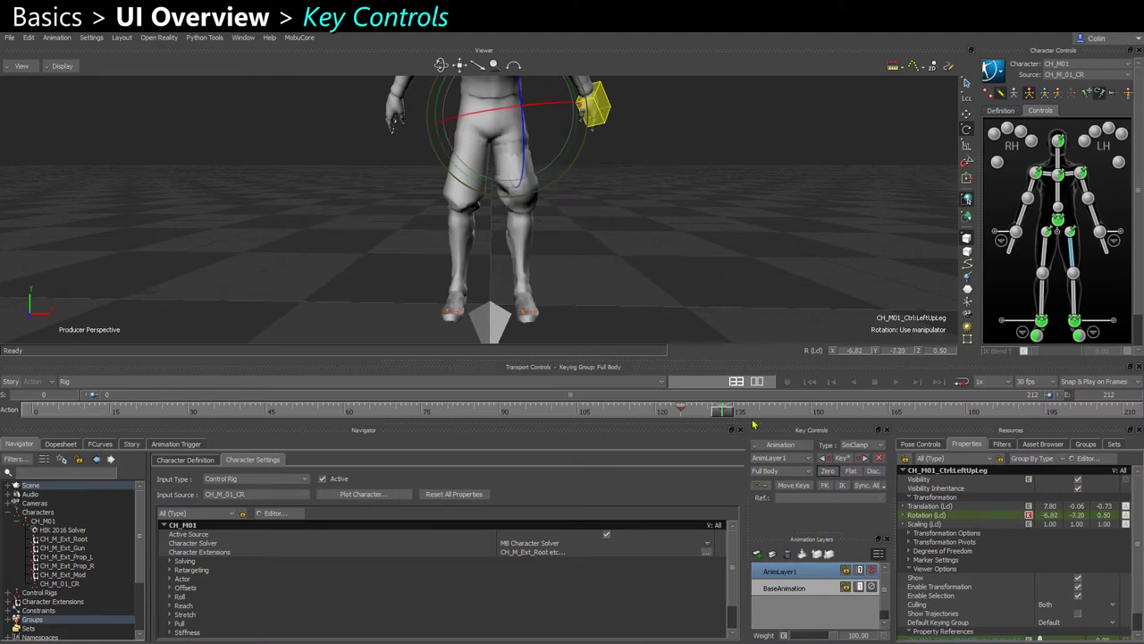
drag(724, 416, 739, 415)
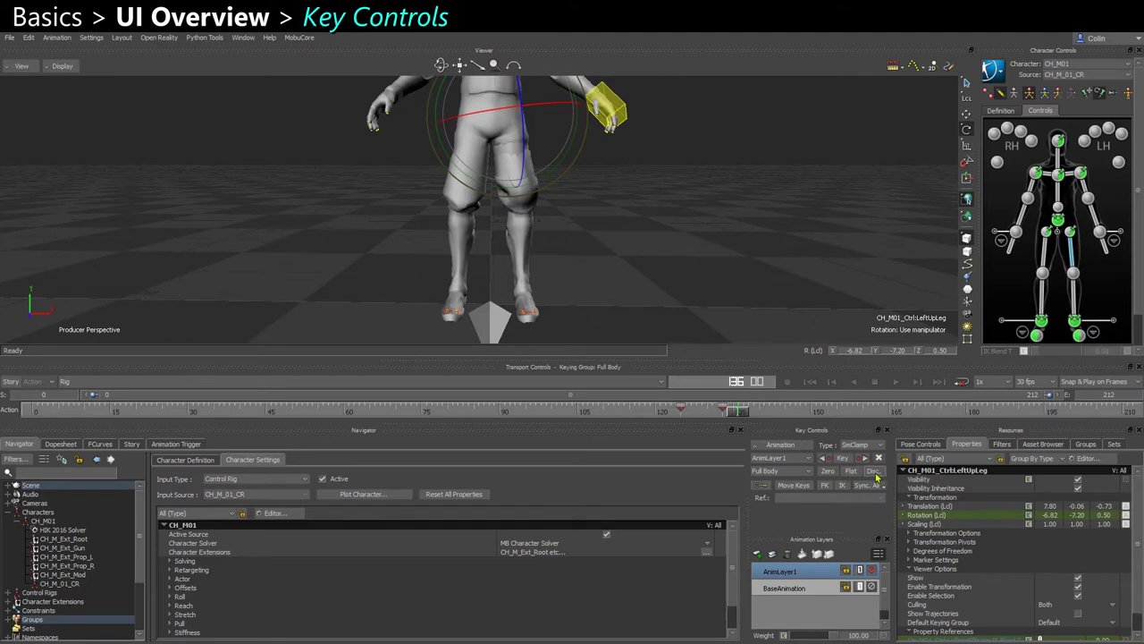
Select the timeline range around the two layer keys and view the available key interpolation types
shift+drag(645, 416, 720, 411)
right_click(715, 408)
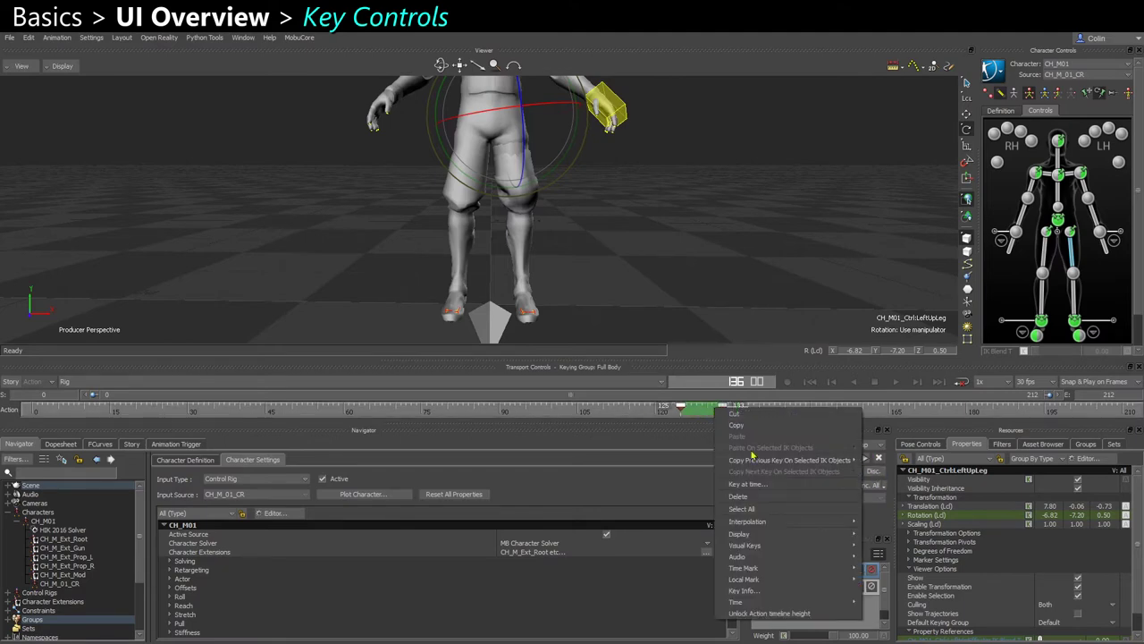
mouse_move(776, 524)
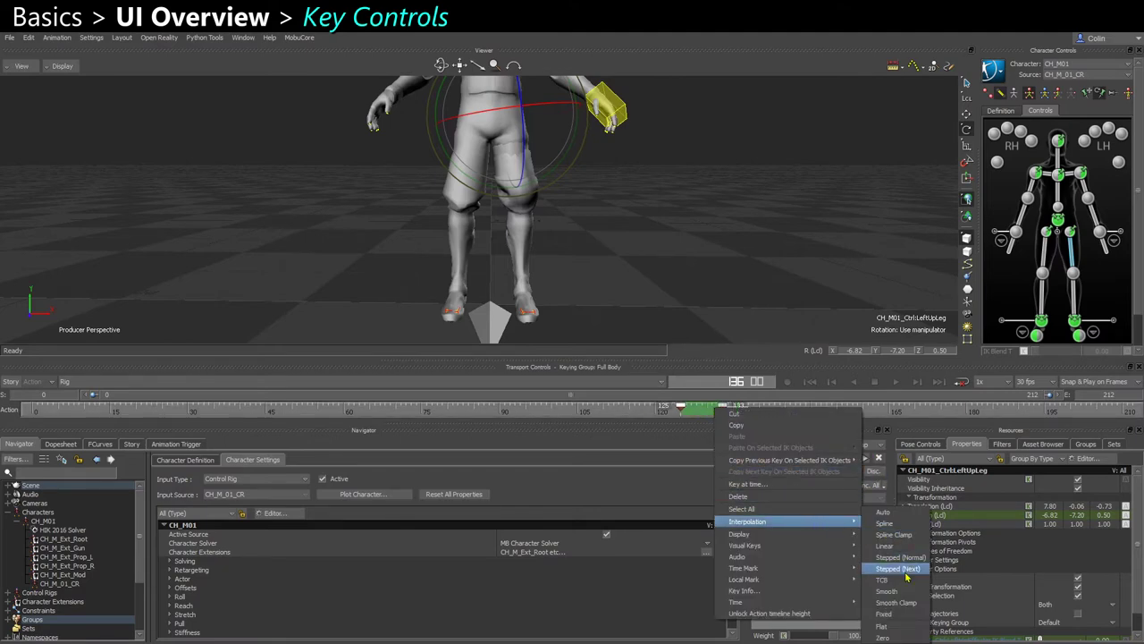
click(918, 411)
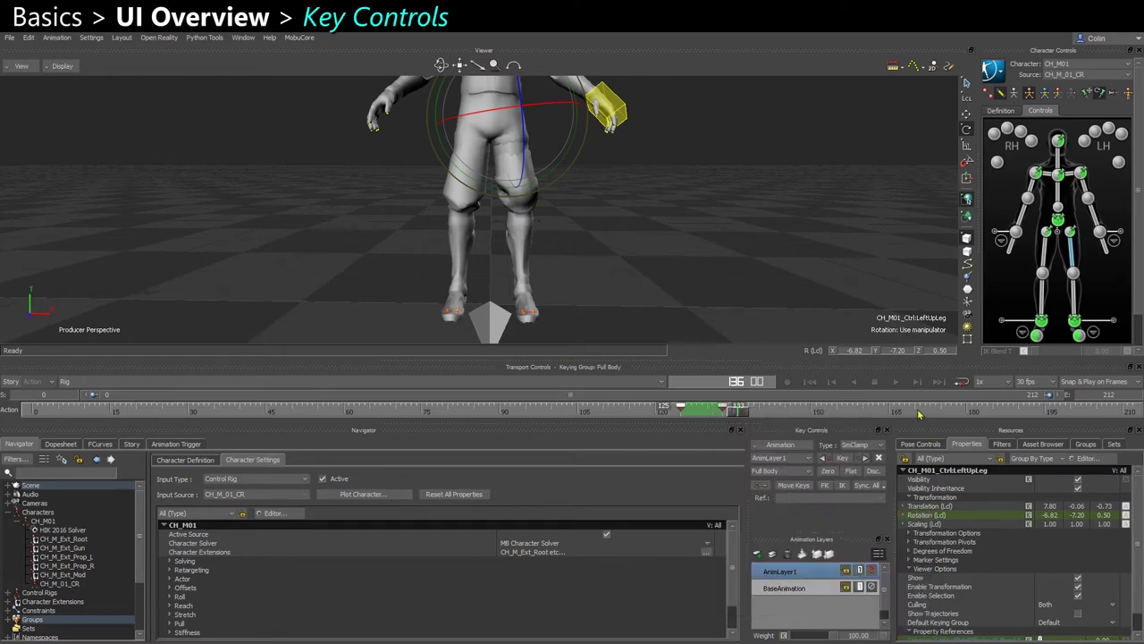
Review the keying groups and switch the character's keying from Full Body to TR
click(778, 471)
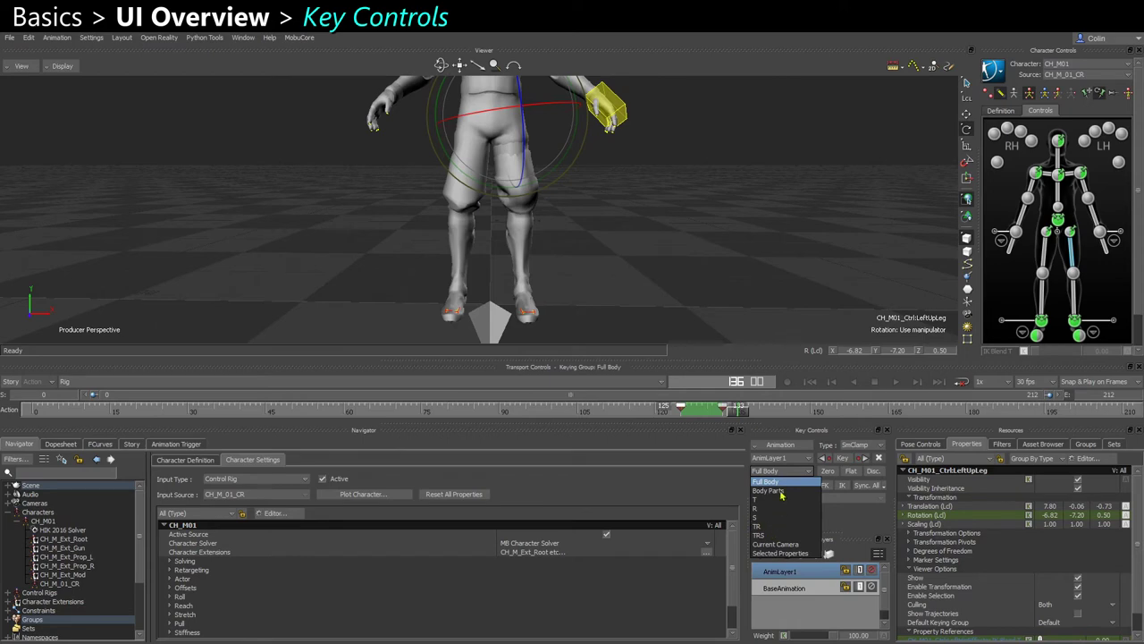
click(771, 480)
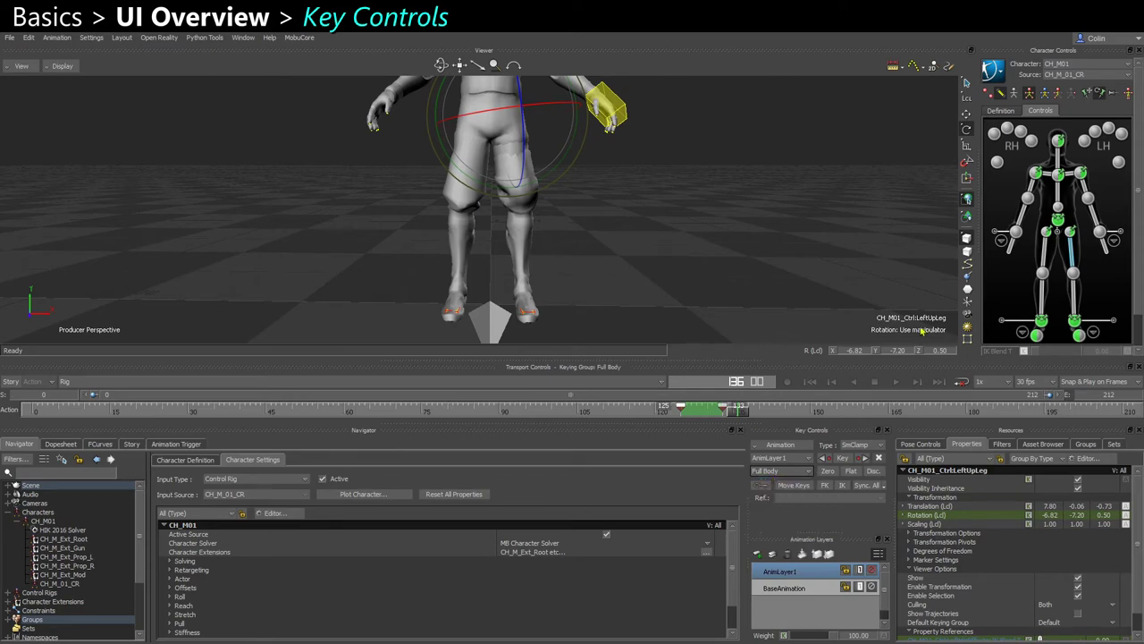
click(1070, 93)
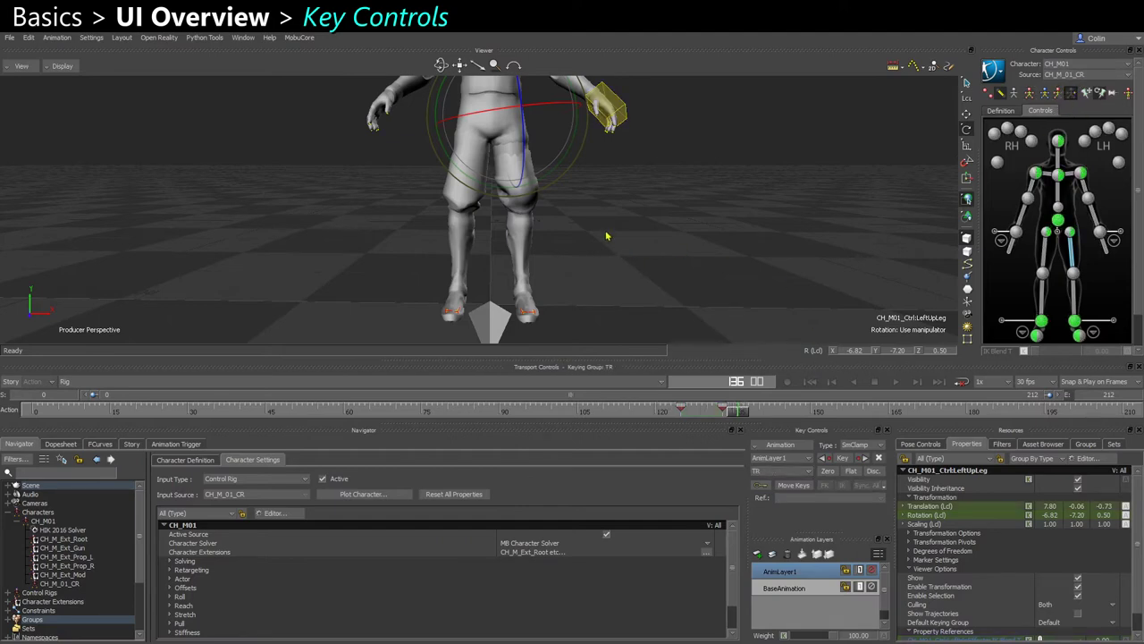
Show the character in X-Ray display and select the left lower leg control
ctrl+drag(590, 223, 551, 220)
key(ctrl+a)
key(ctrl+a)
ctrl+drag(506, 177, 568, 257)
click(547, 242)
click(520, 234)
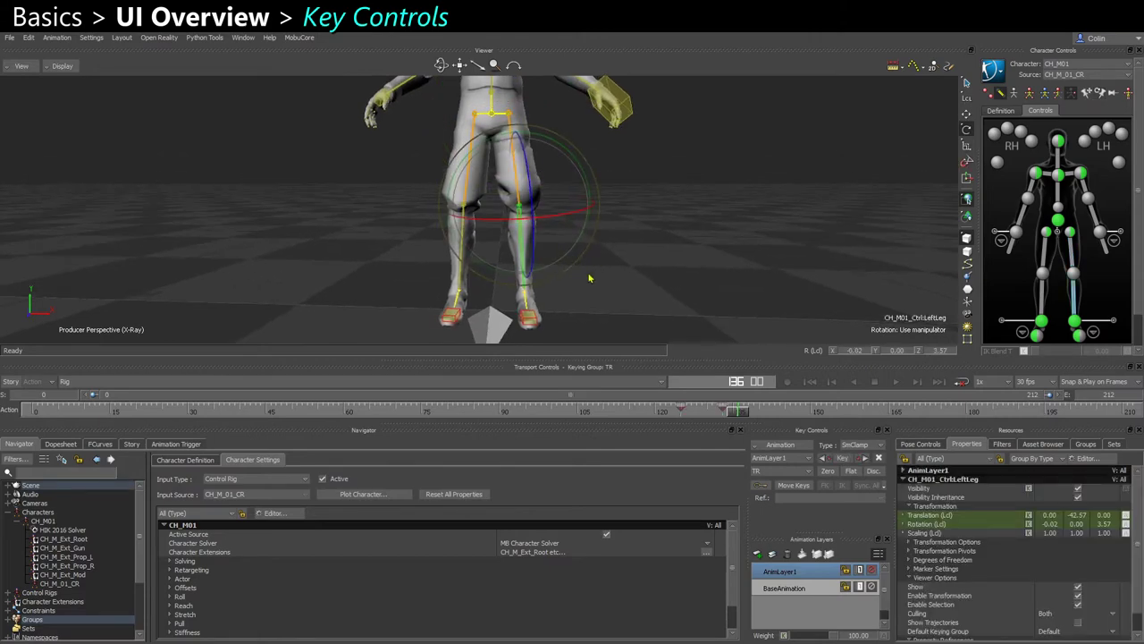
Set the keying group to Selected Properties and key only the left lower leg's Translation X, Translation Z and Rotation X
click(774, 472)
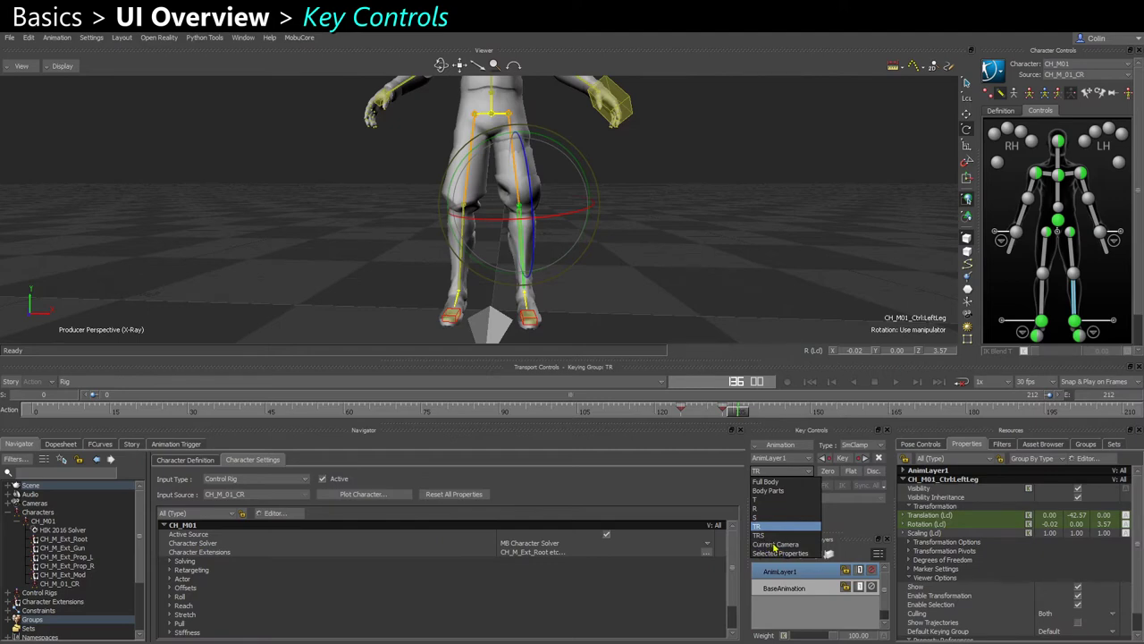
click(780, 552)
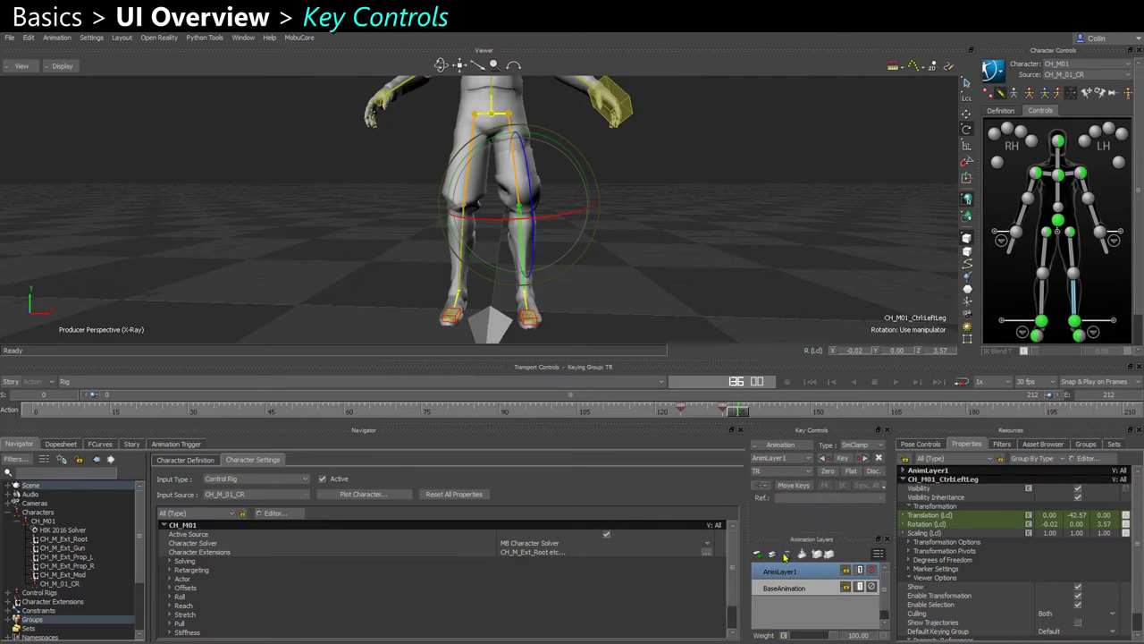
click(99, 444)
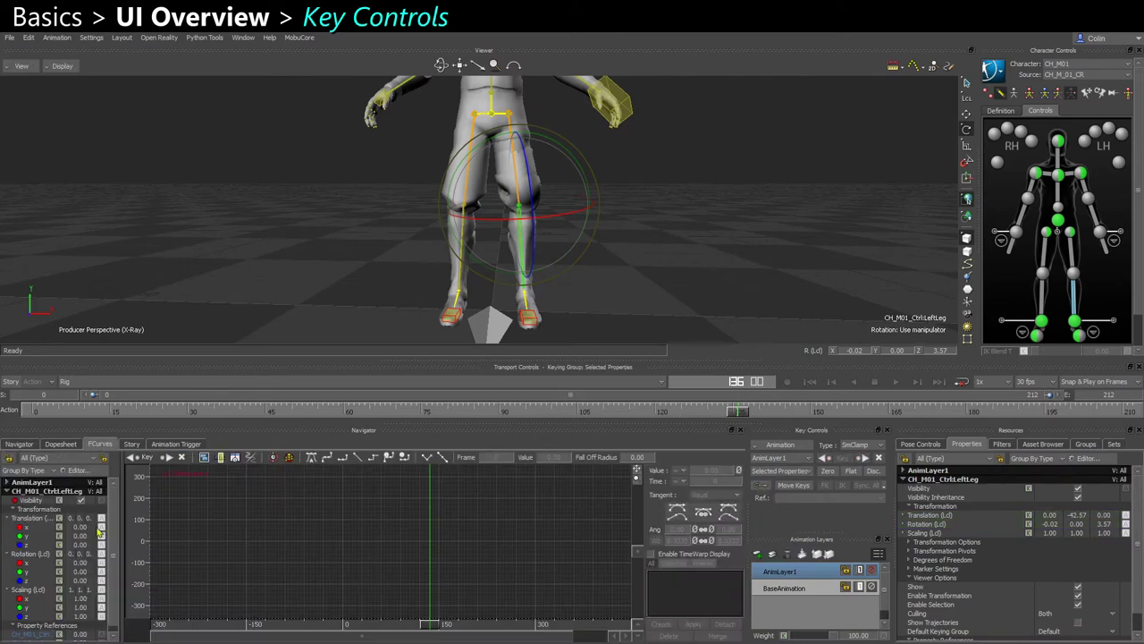
click(38, 528)
ctrl+click(39, 545)
ctrl+click(37, 562)
key(k)
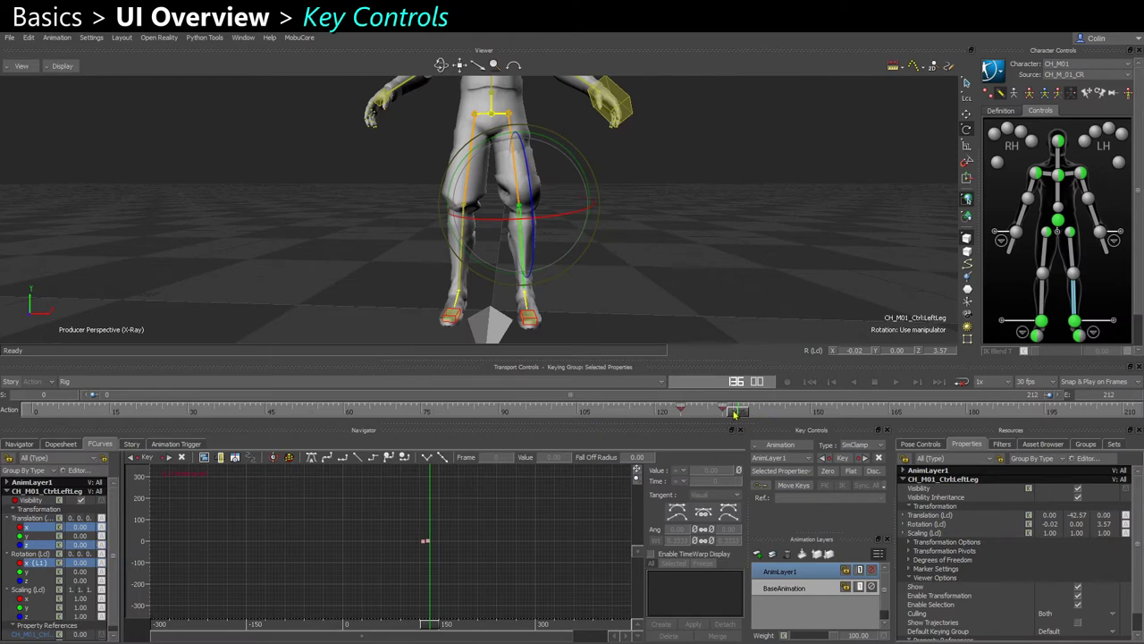
Move further along the timeline and key the same selected leg properties again
drag(736, 414, 819, 414)
key(k)
click(761, 486)
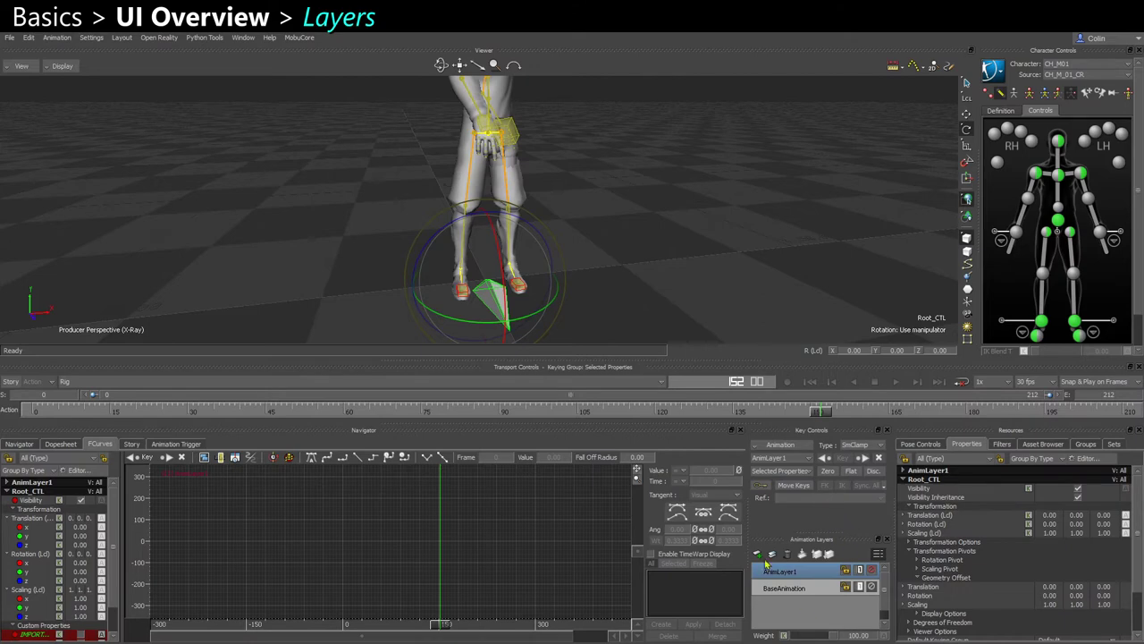
Add three more animation layers above AnimLayer1
click(758, 554)
click(758, 554)
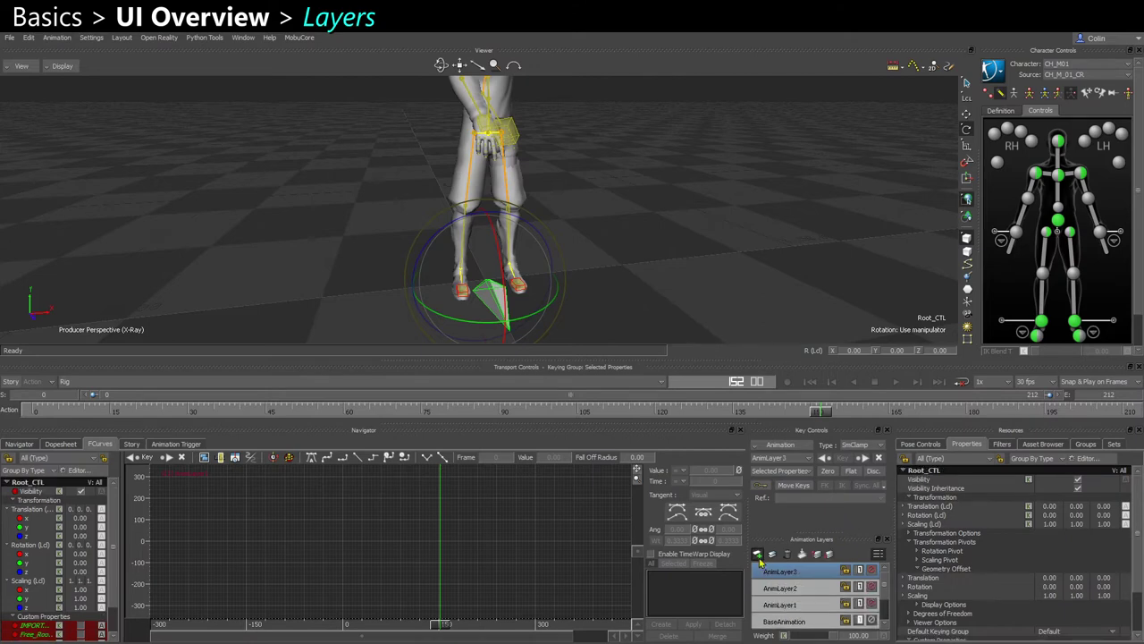
click(758, 554)
Select AnimLayer2 through AnimLayer4 and delete them
shift+click(791, 616)
click(801, 554)
click(543, 428)
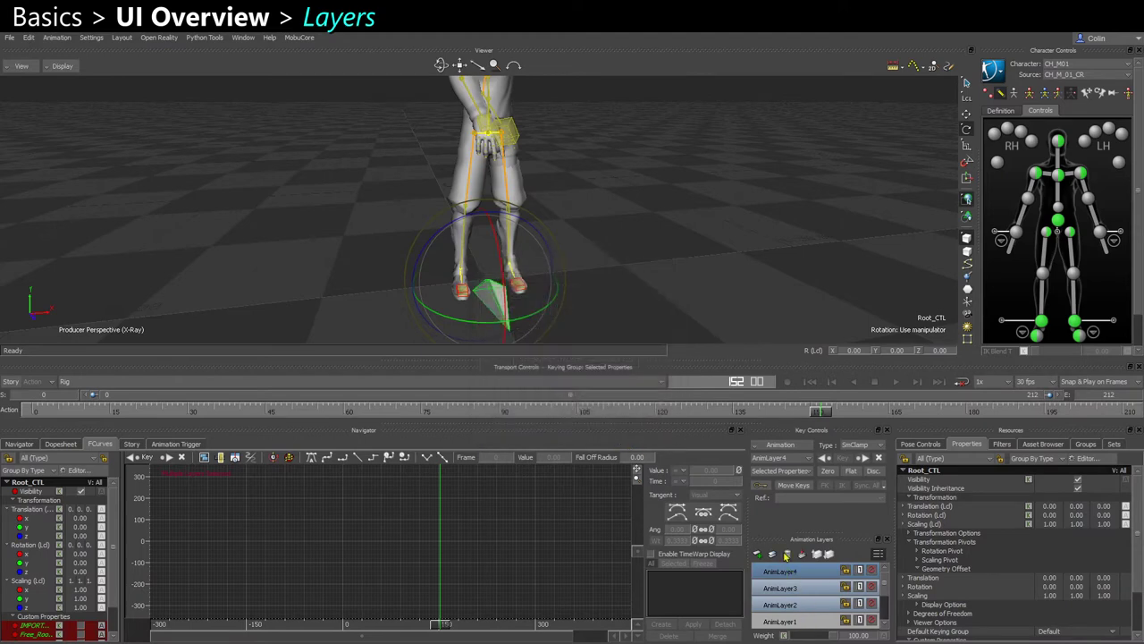
click(811, 575)
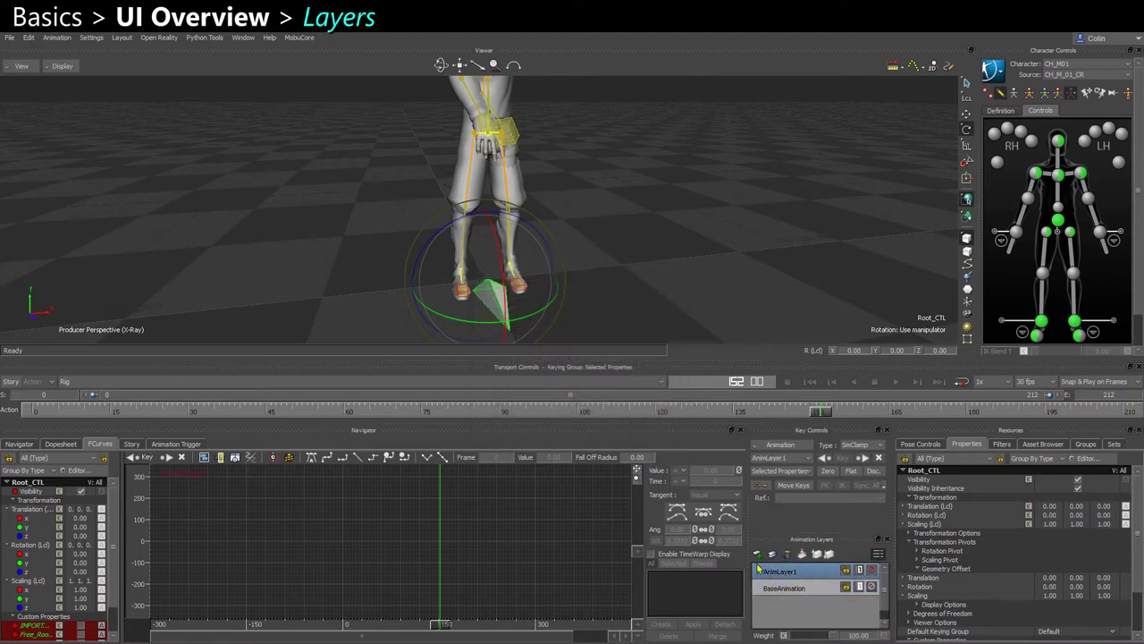
Add another animation layer above AnimLayer1, select AnimLayer1 and start a layer merge
click(758, 554)
click(802, 586)
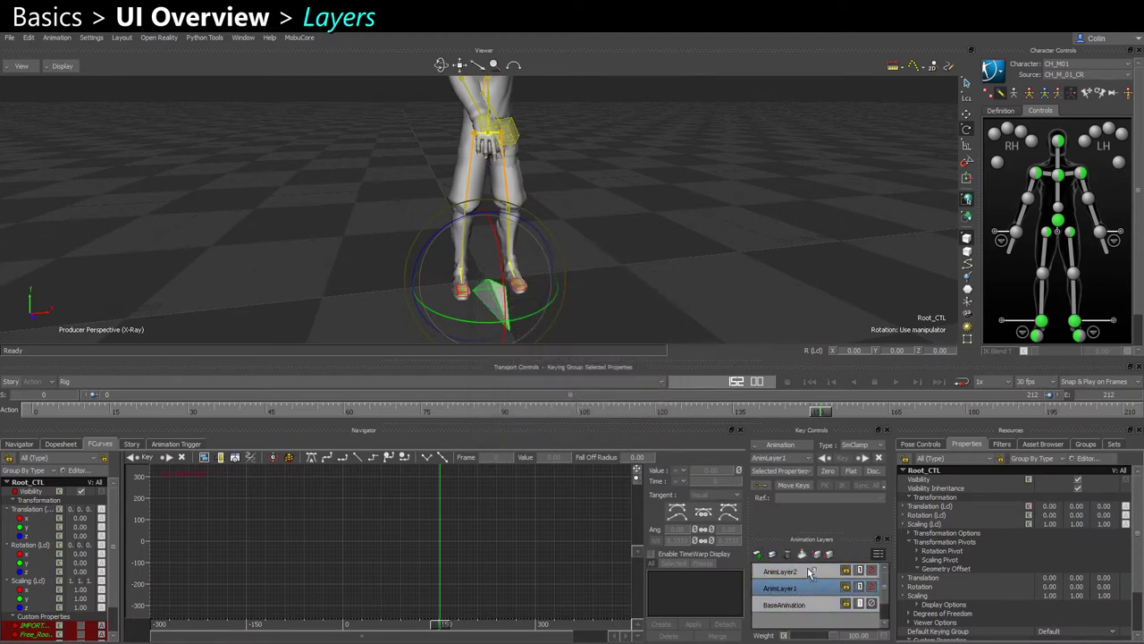
click(802, 555)
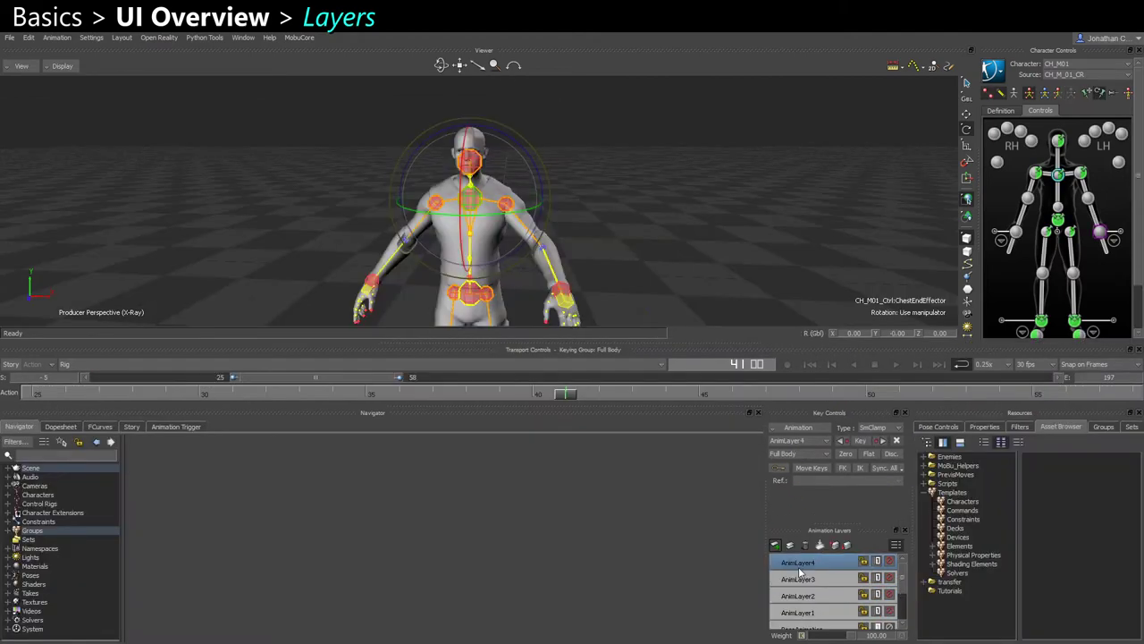
Set the layer mode of AnimLayer4 to Override
right_click(805, 563)
mouse_move(836, 549)
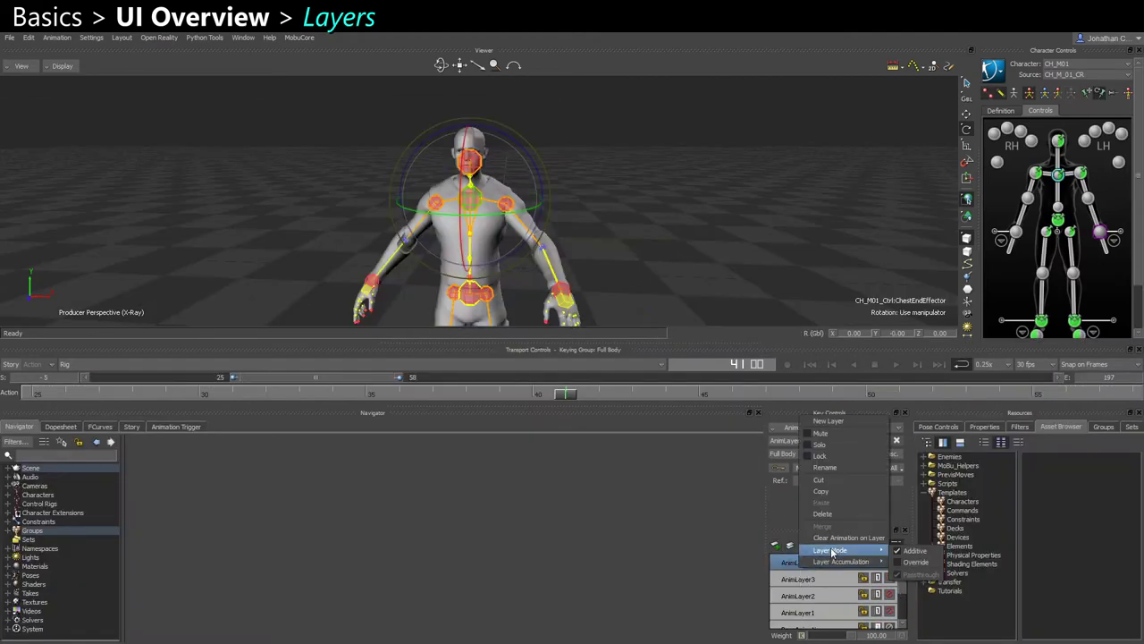
click(915, 563)
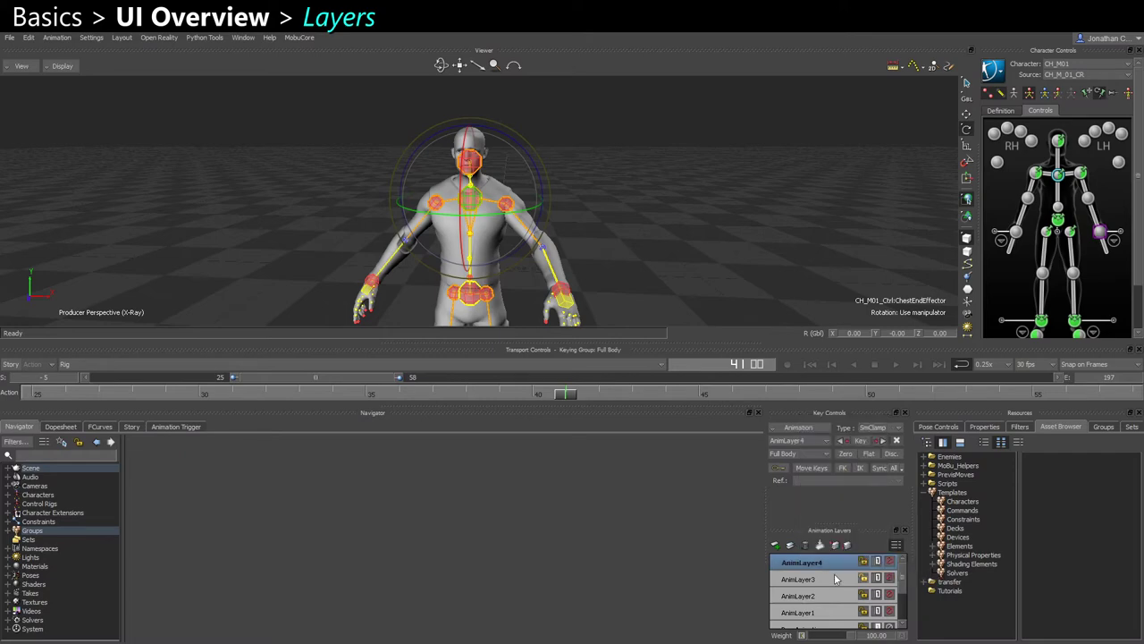
Set the layer mode of AnimLayer3 to Override
click(798, 579)
right_click(829, 579)
mouse_move(881, 556)
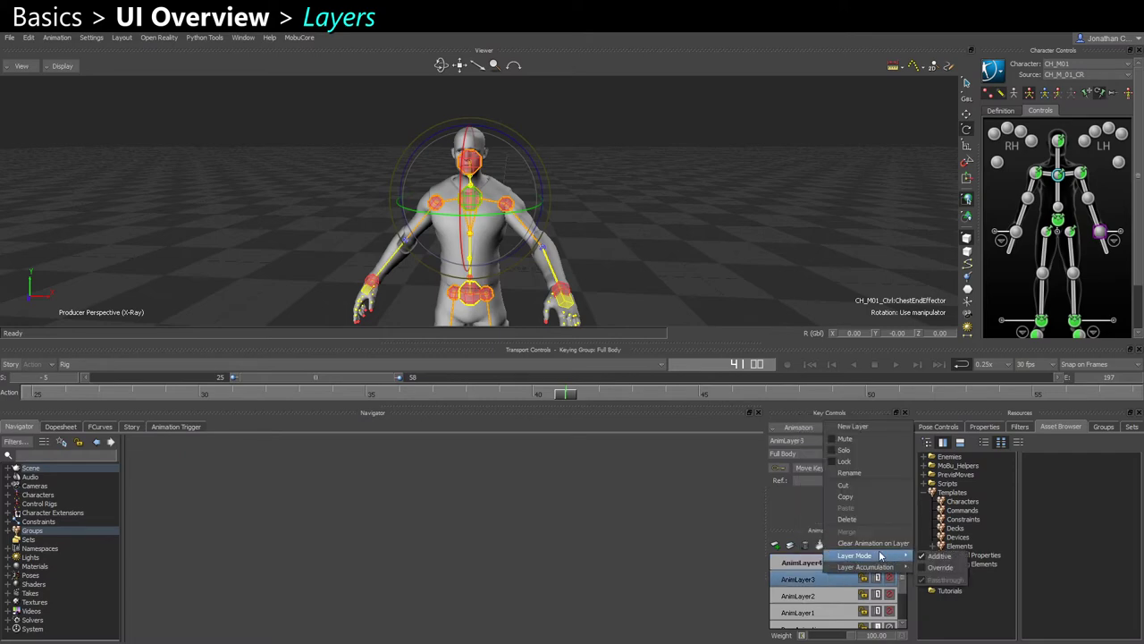
click(939, 567)
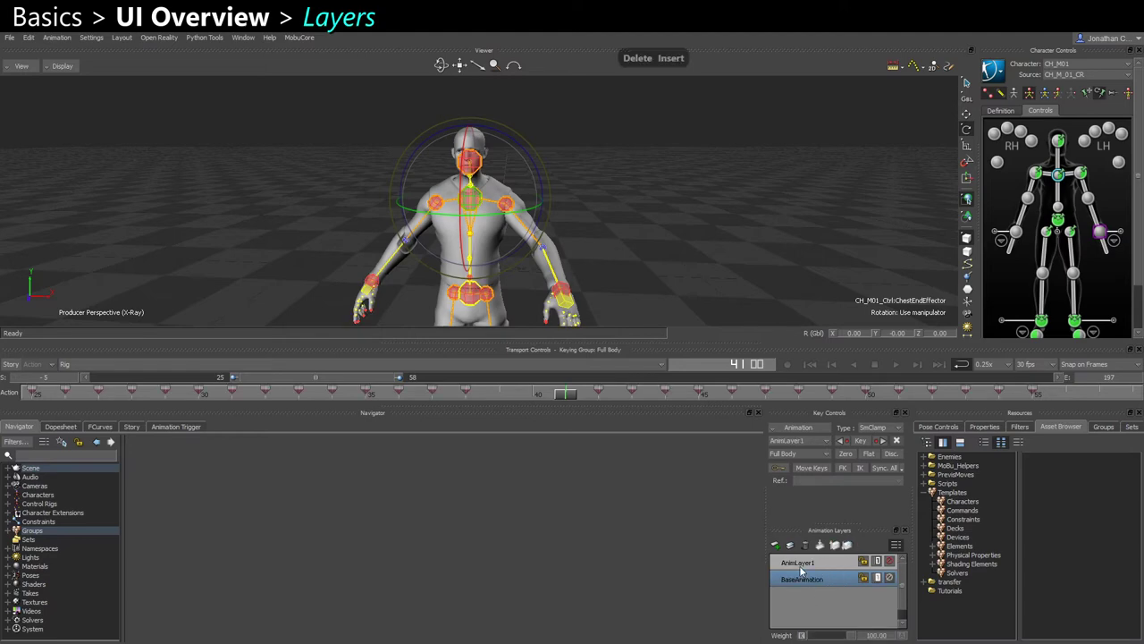
Duplicate AnimLayer1 by copying and pasting it, and delete the pasted copy
click(802, 568)
key(ctrl+c)
key(ctrl+v)
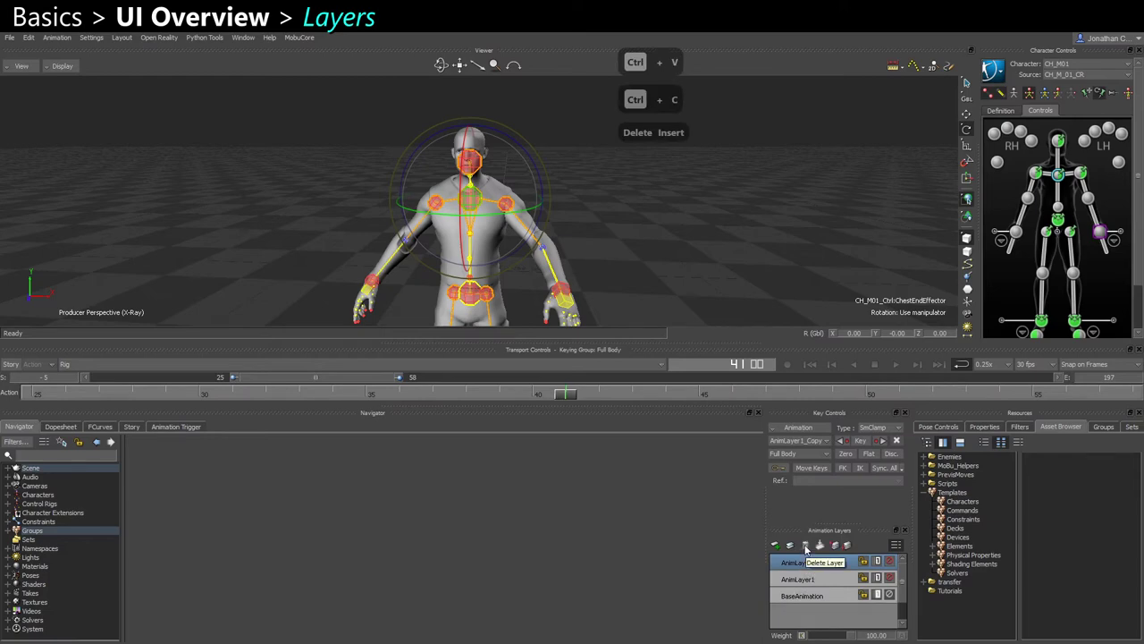
click(806, 547)
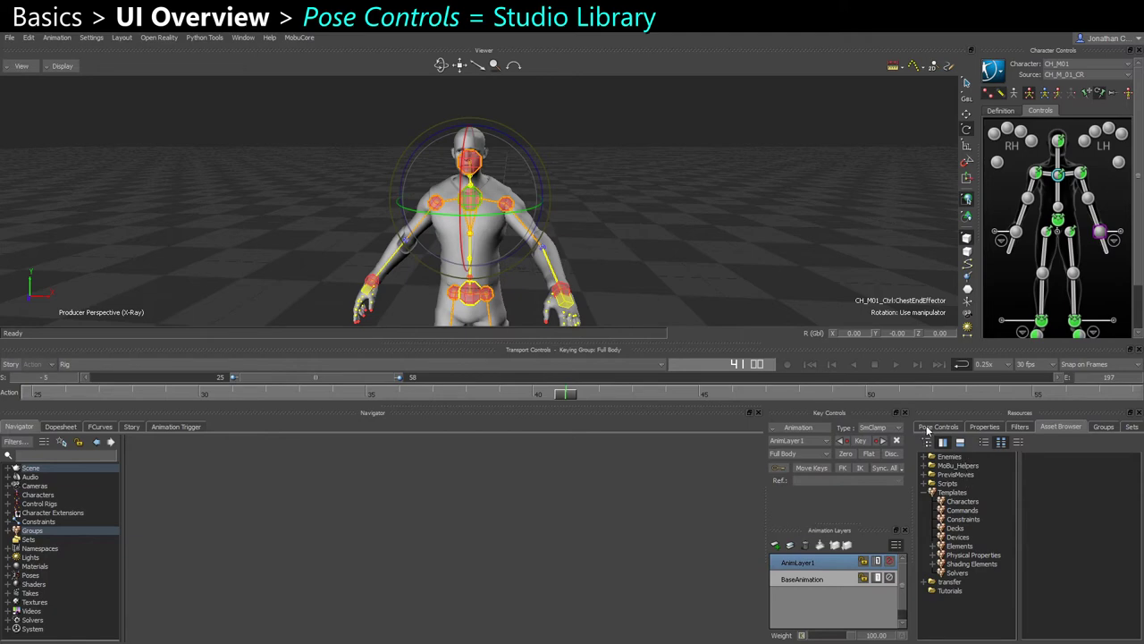
Browse the saved poses in Pose Controls, previewing Stand_Walk_NoGun, an Interact_Stand_2Hand pose and Stand_Active_NoGun
click(929, 430)
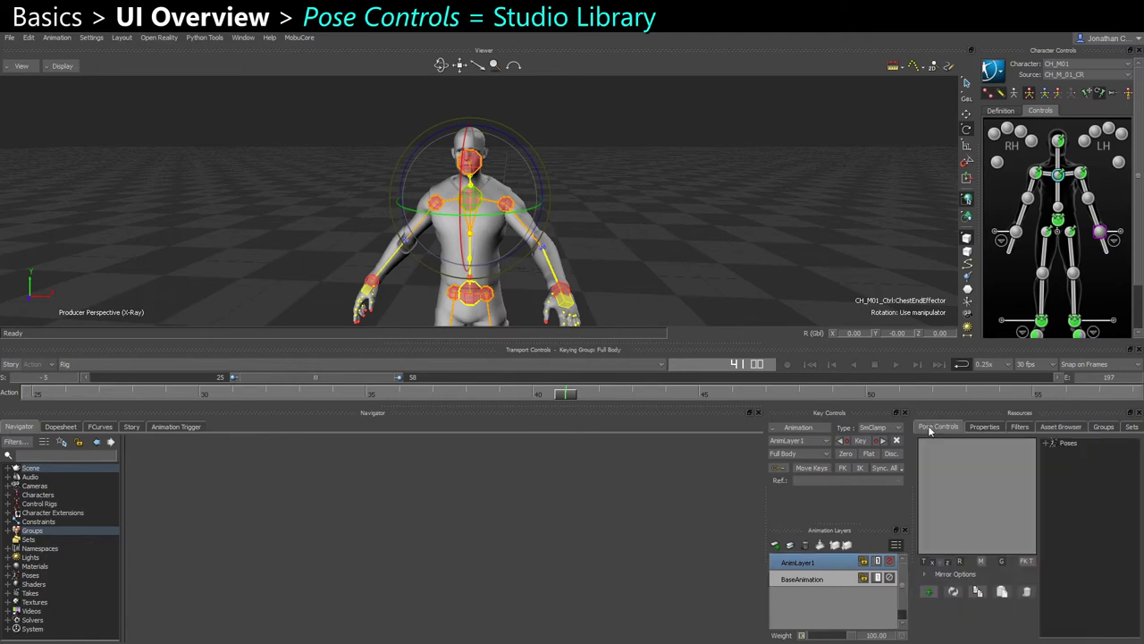
click(1051, 443)
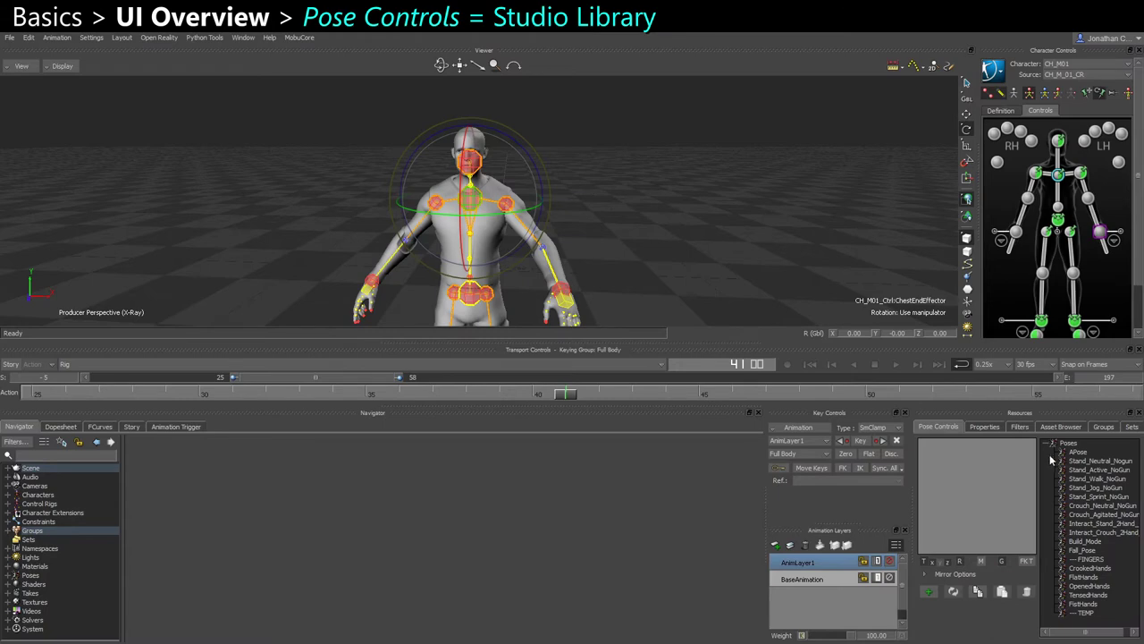
click(1085, 479)
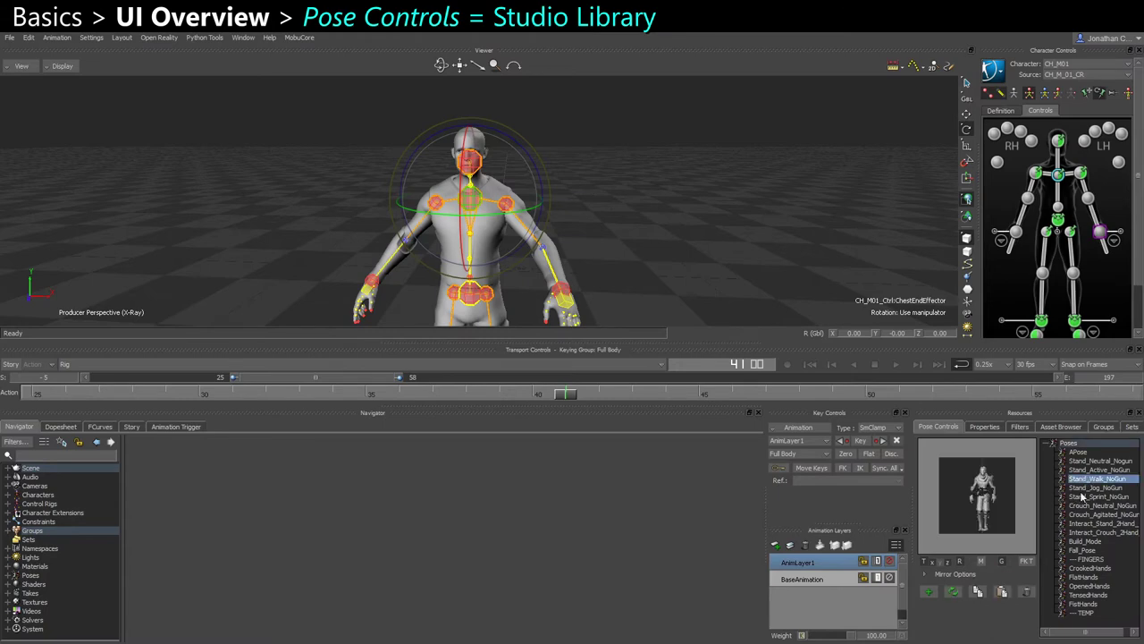
click(1095, 524)
click(1099, 470)
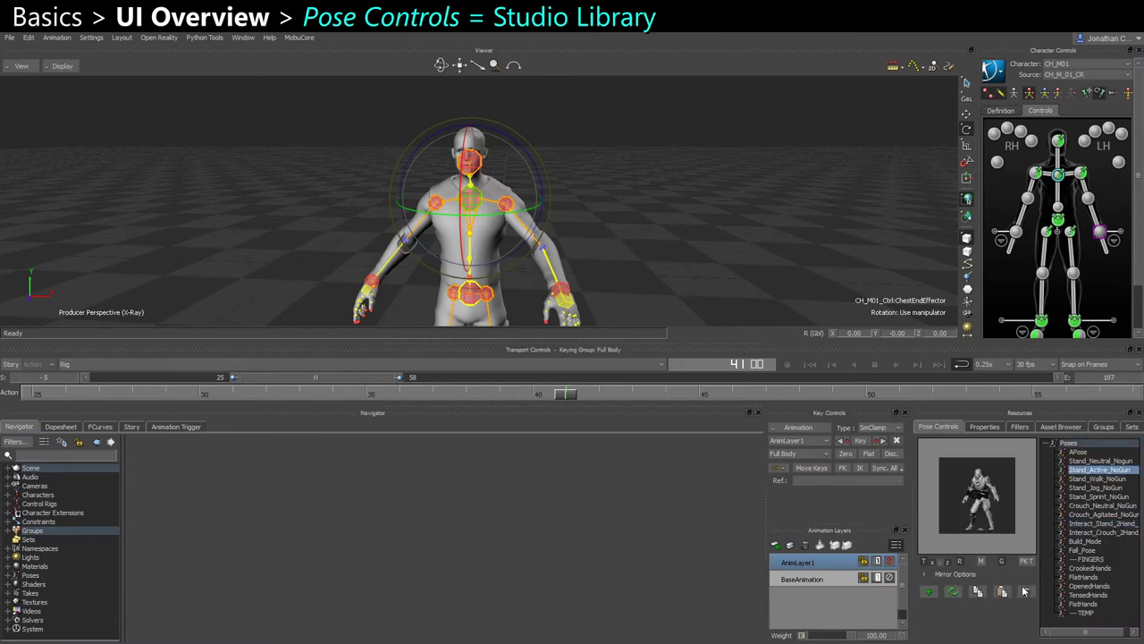
Apply the Stand_Active_NoGun pose to the character
scroll(534, 230, down, 3)
scroll(583, 265, up, 1)
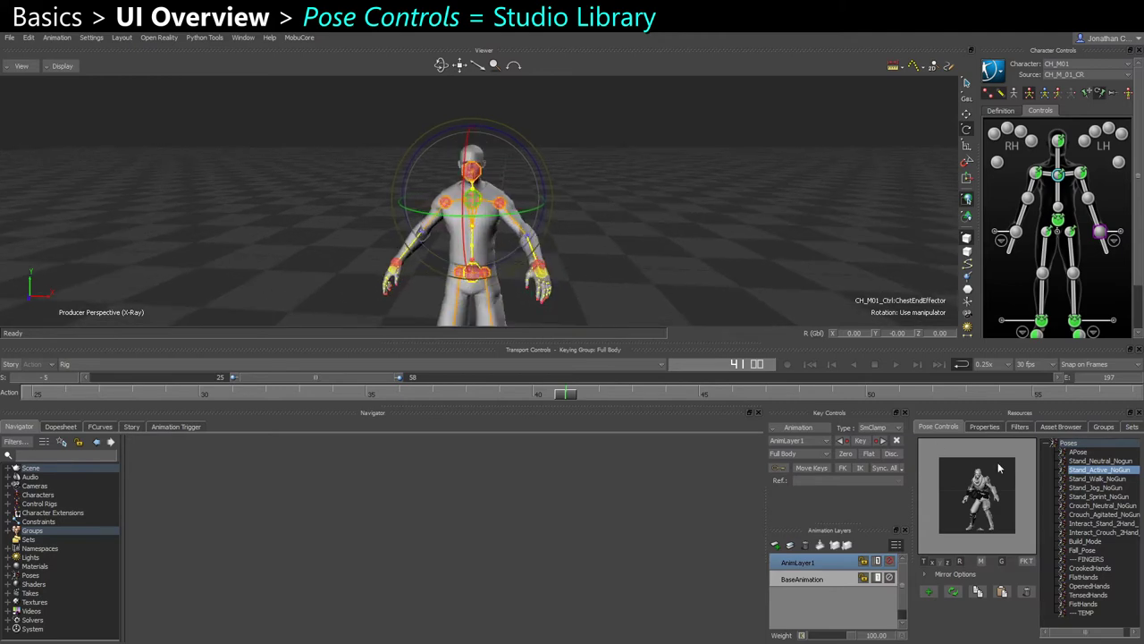
double_click(1078, 470)
middle_drag(581, 225, 601, 177)
mouse_move(603, 177)
ctrl+shift+mouse_down()
mouse_move(588, 175)
mouse_move(596, 163)
mouse_move(604, 172)
ctrl+shift+mouse_up()
click(652, 236)
ctrl+shift+drag(653, 235, 531, 274)
Move Root_CTL across the floor and rotate it to about 71° around Y, and reapply the Stand_Active_NoGun pose there
click(493, 311)
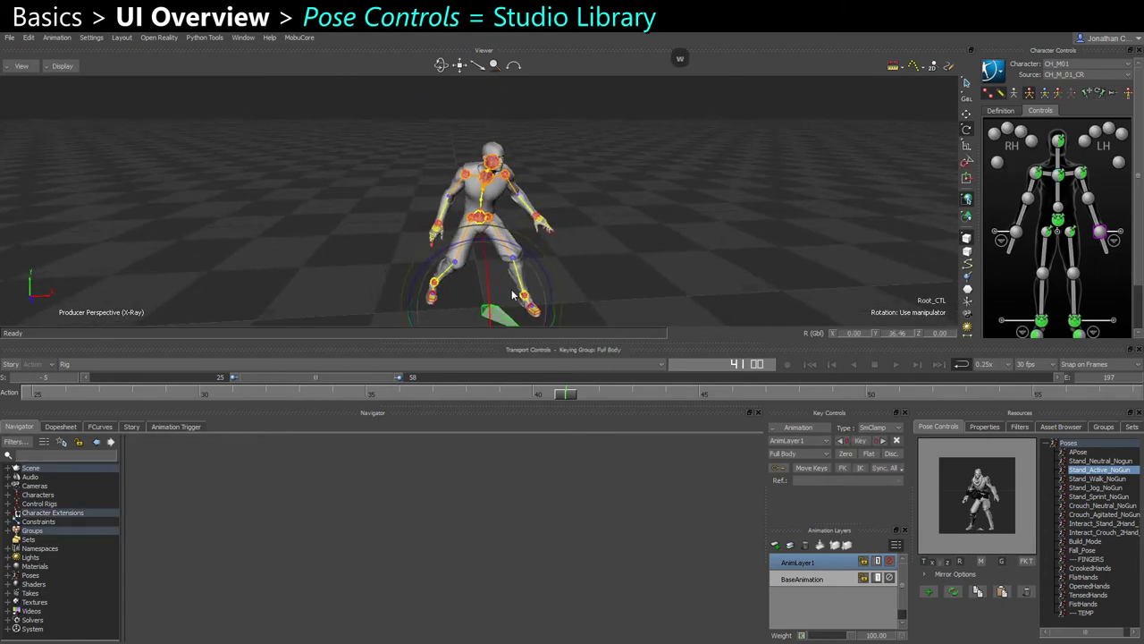
key(w)
drag(493, 311, 638, 249)
key(e)
drag(595, 308, 550, 286)
double_click(1078, 471)
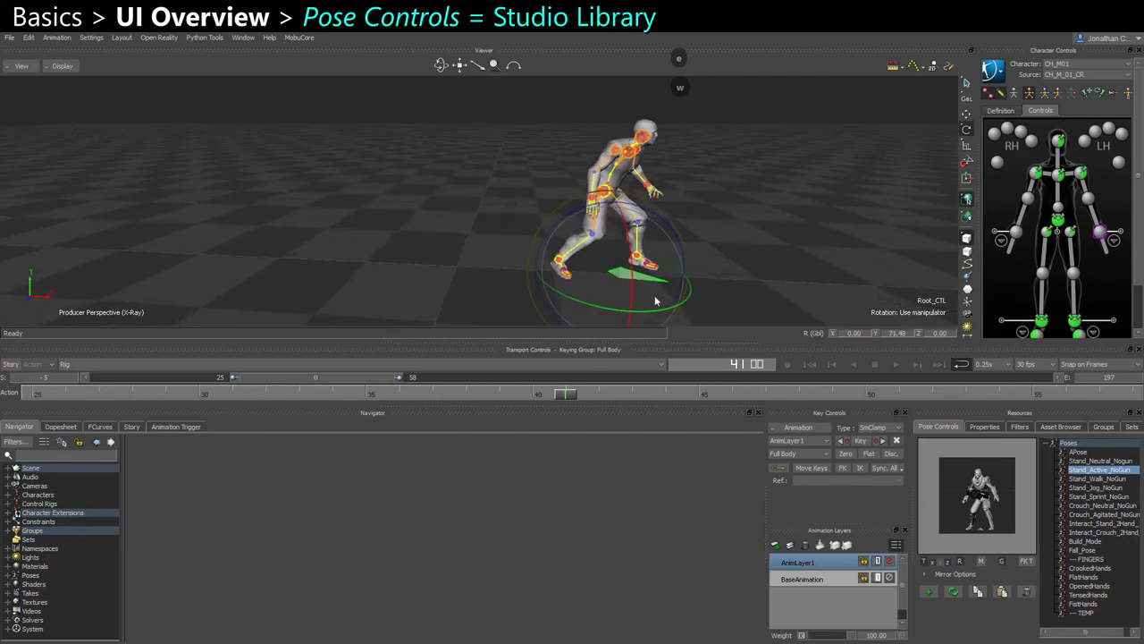
drag(670, 224, 712, 206)
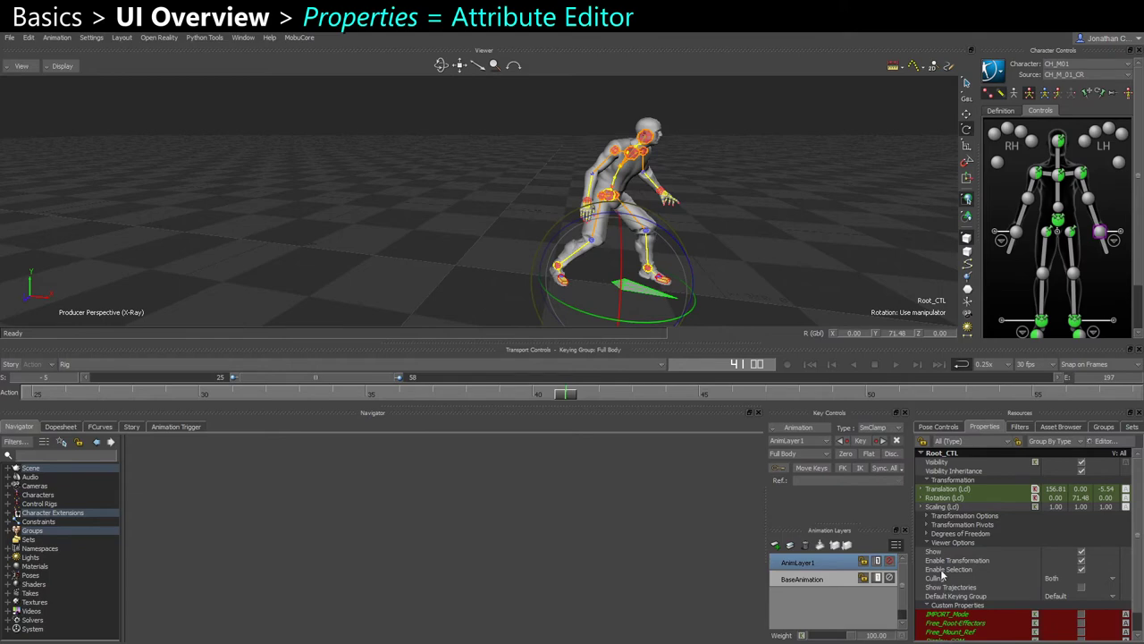
Compare the Default and All property views for Root_CTL, ending on All (Type)
click(964, 441)
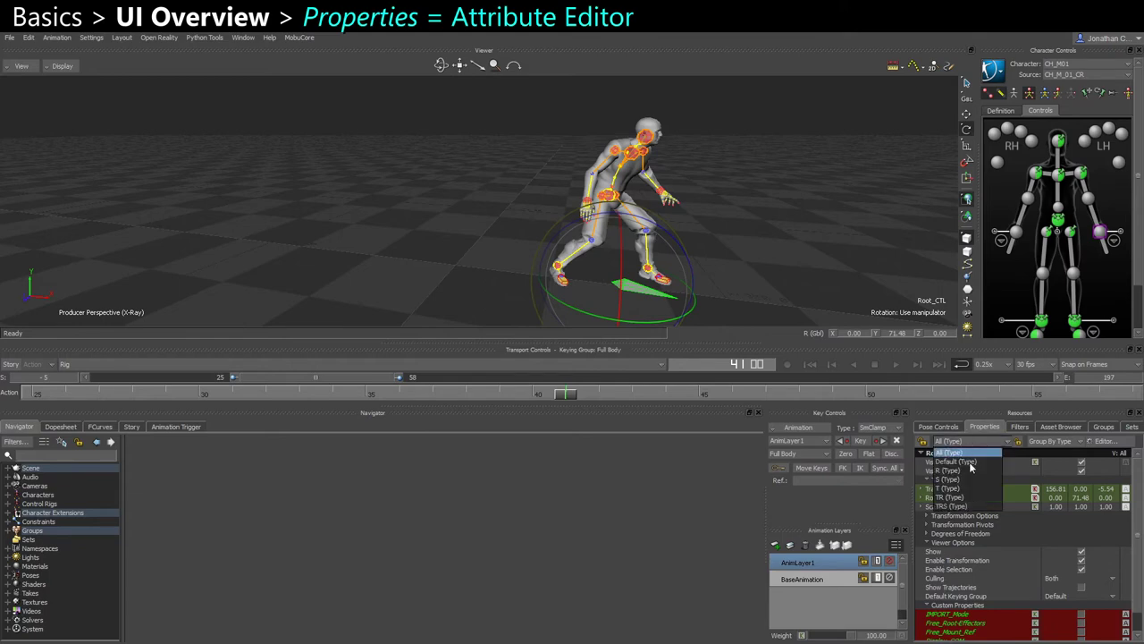
click(962, 461)
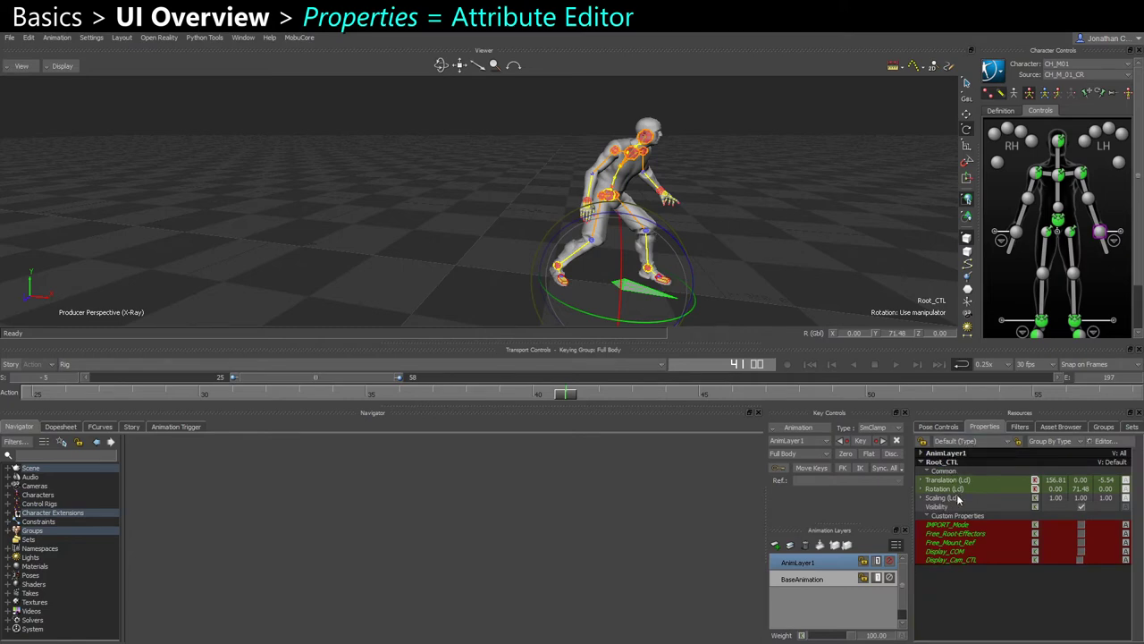
click(963, 441)
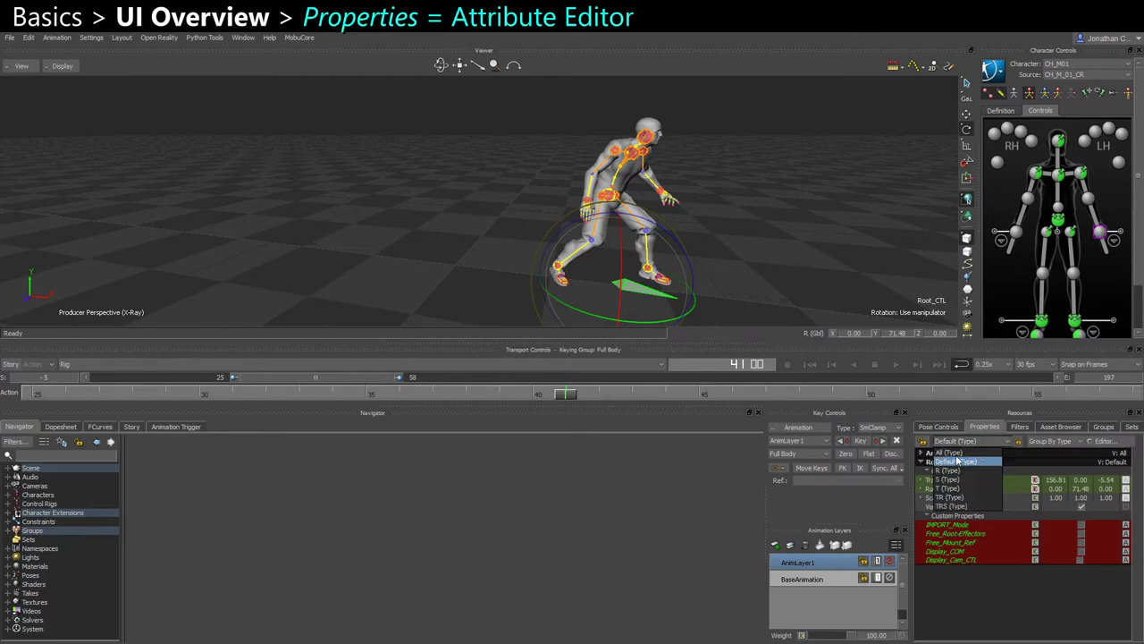
click(949, 453)
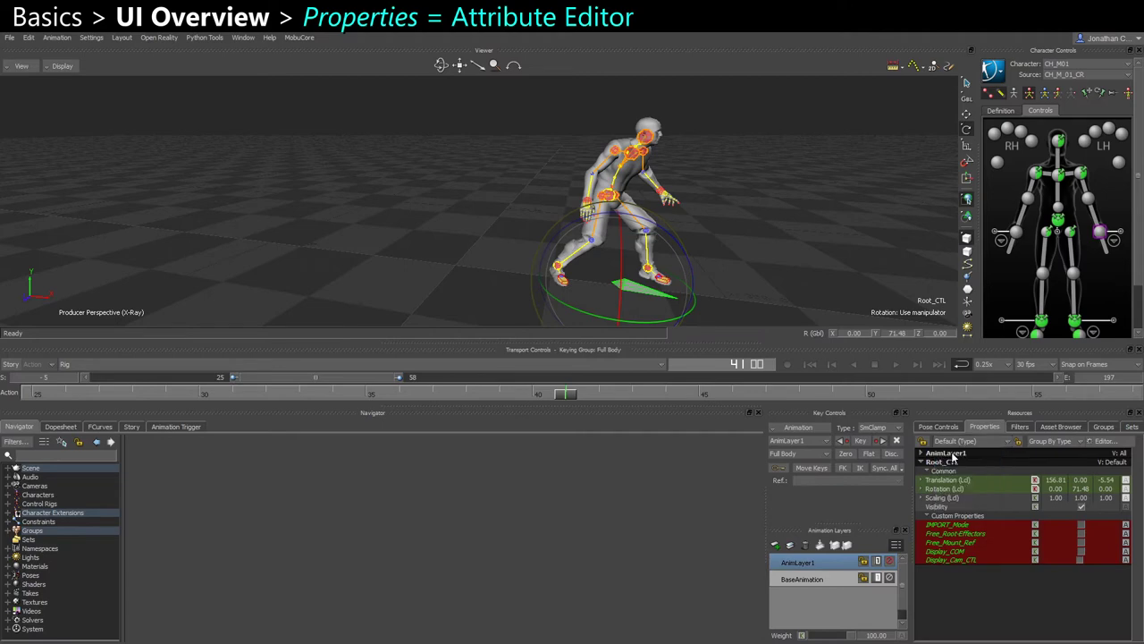
scroll(939, 514, down, 1)
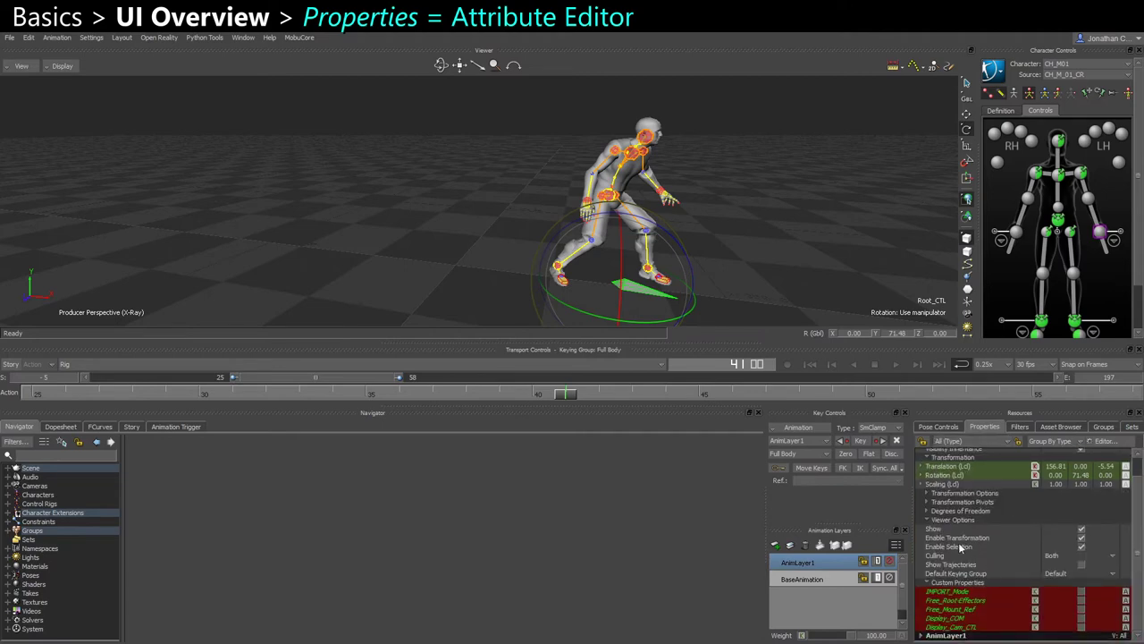
scroll(975, 538, up, 1)
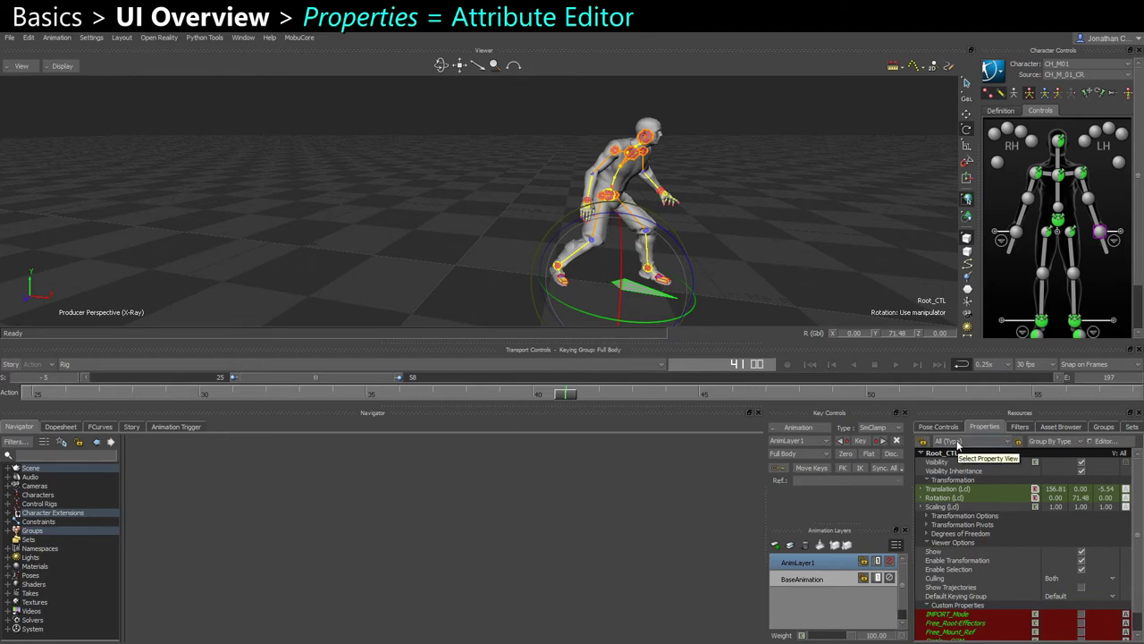
click(958, 445)
click(957, 458)
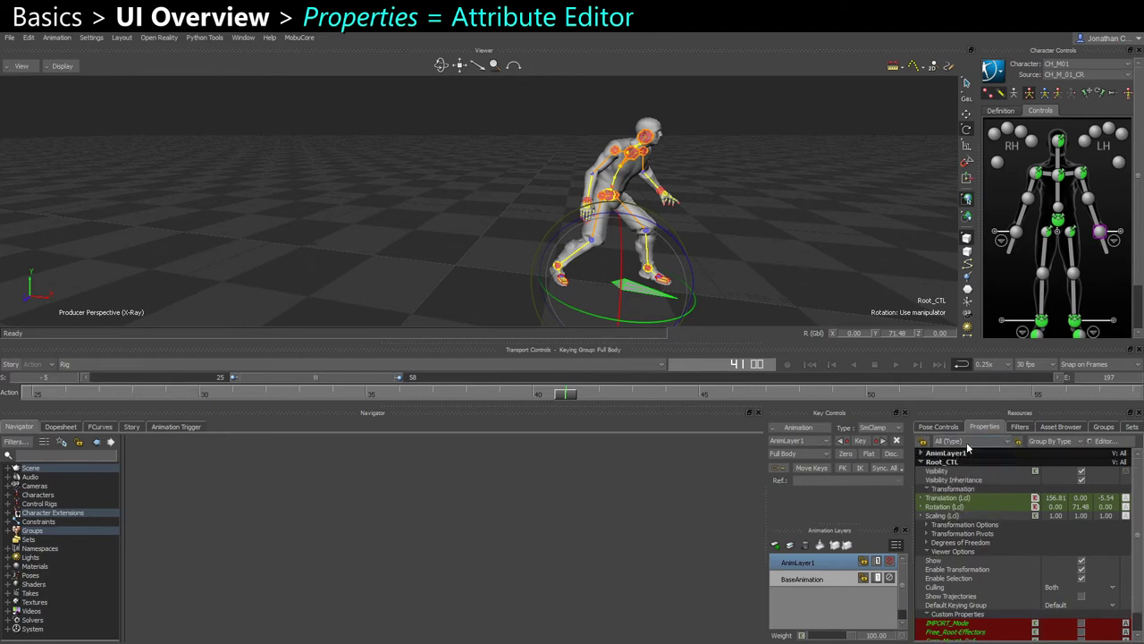
Turn the Show option of Root_CTL off and on again in its Viewer Options
scroll(949, 505, down, 1)
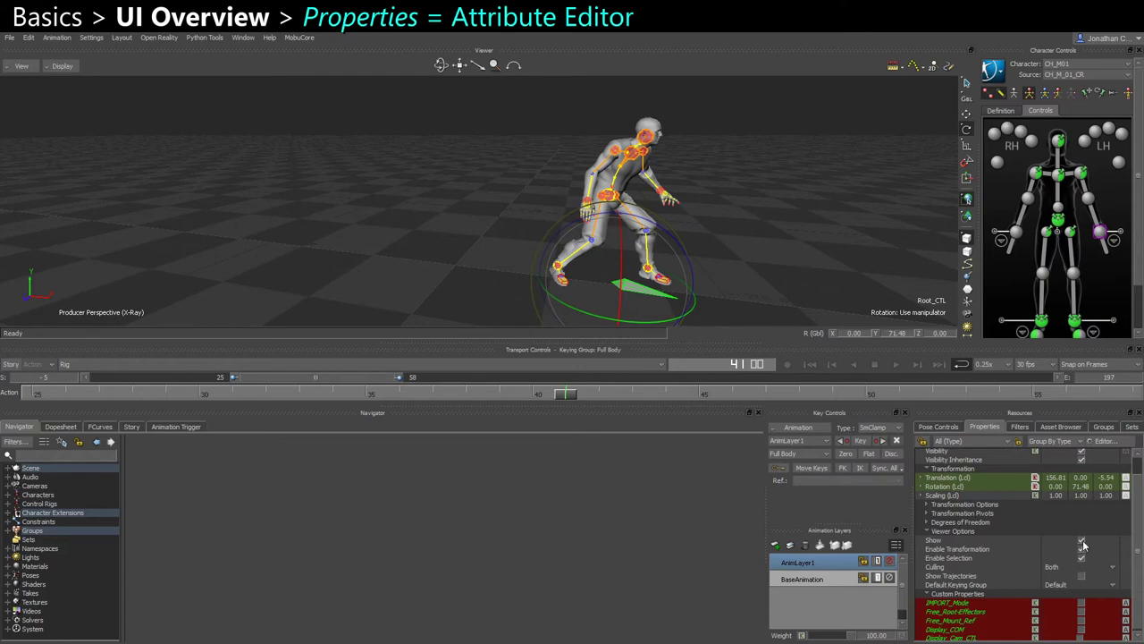
click(1081, 540)
click(1081, 540)
Turn off Enable Transformation and Enable Selection for Root_CTL, trying to move the control in the viewport in between
click(1080, 549)
key(w)
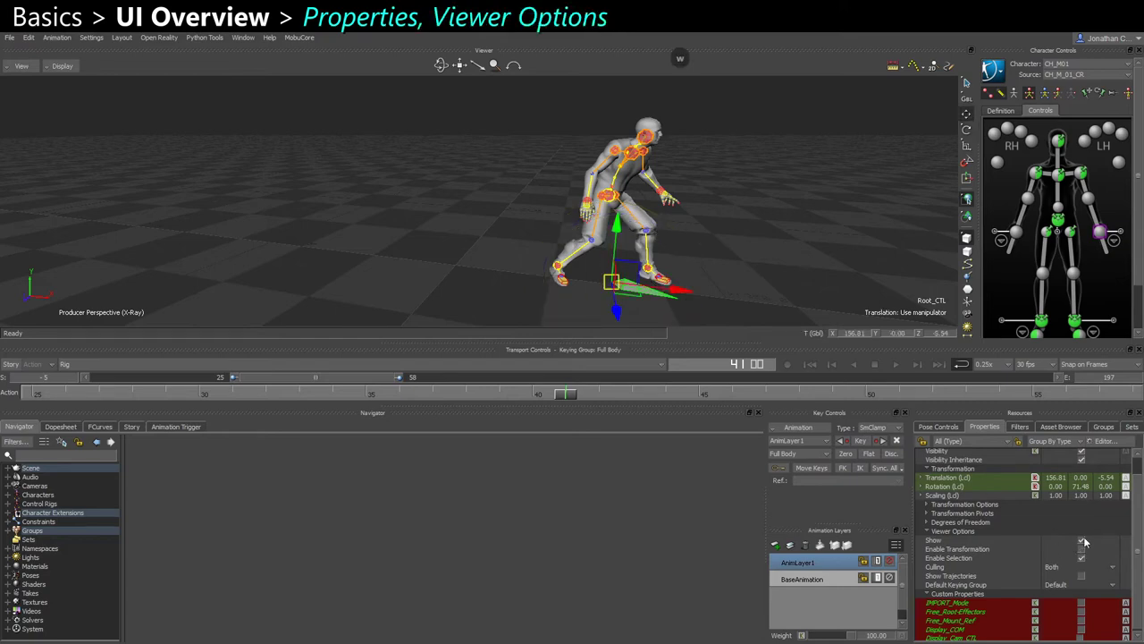
drag(633, 290, 607, 292)
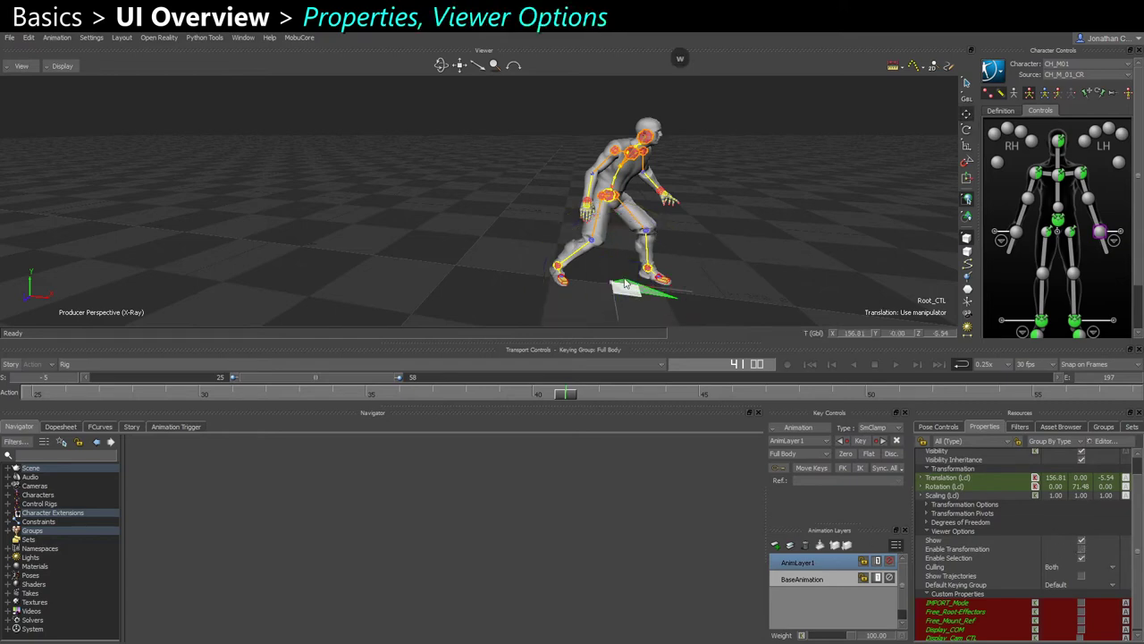
click(626, 284)
click(1081, 558)
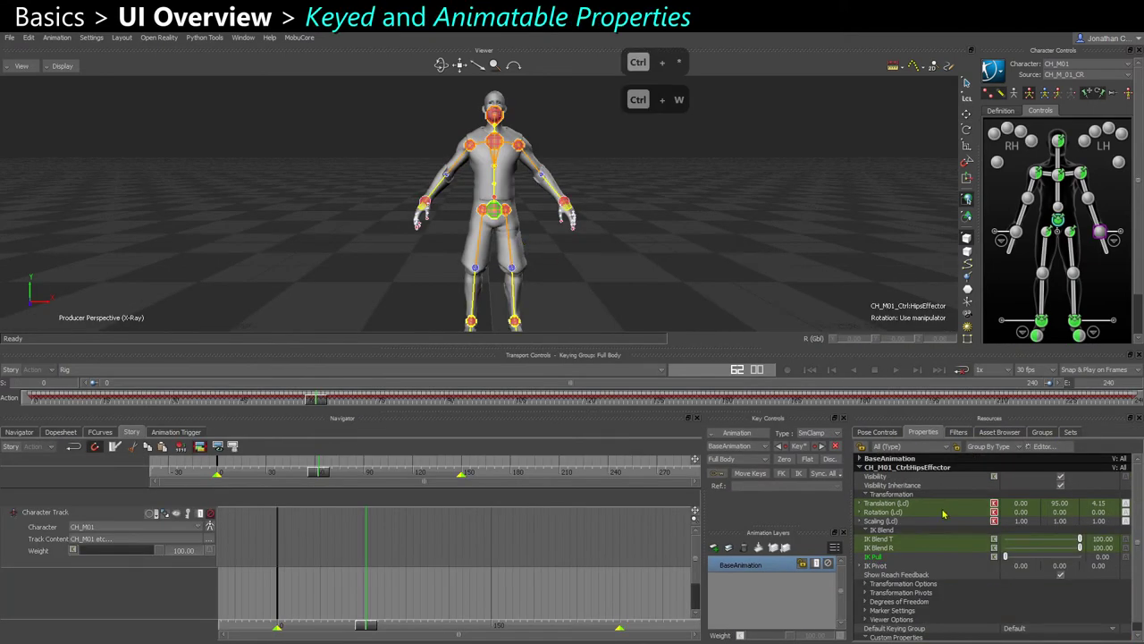
Highlight the Visibility property of the hips effector and review the list of takes without switching from Rig
click(963, 477)
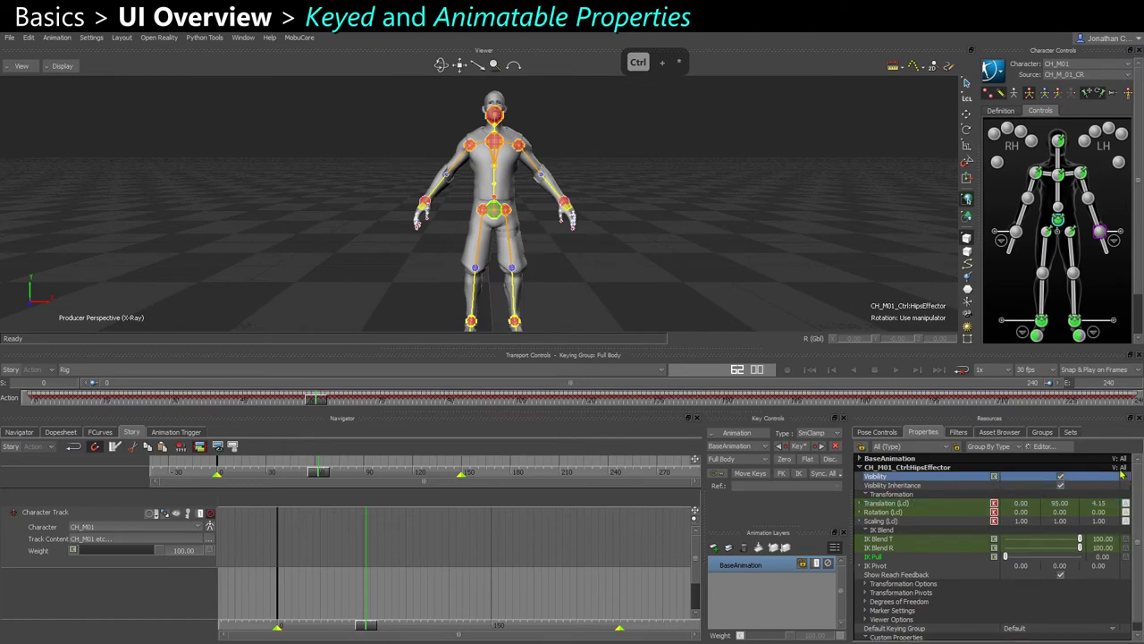
scroll(1139, 292, down, 3)
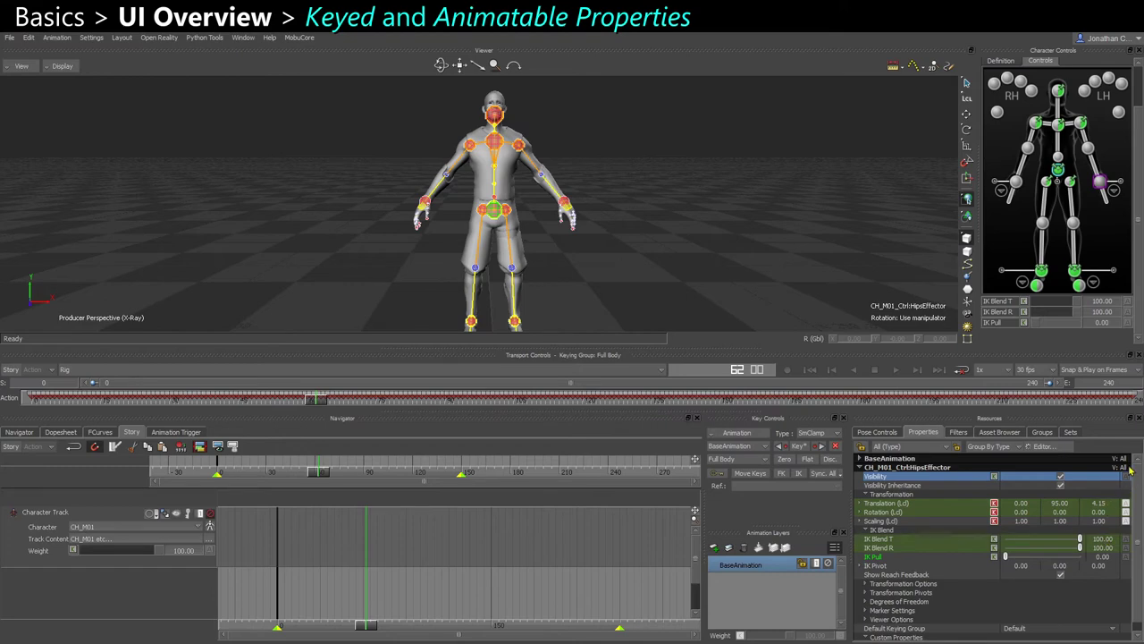
click(264, 370)
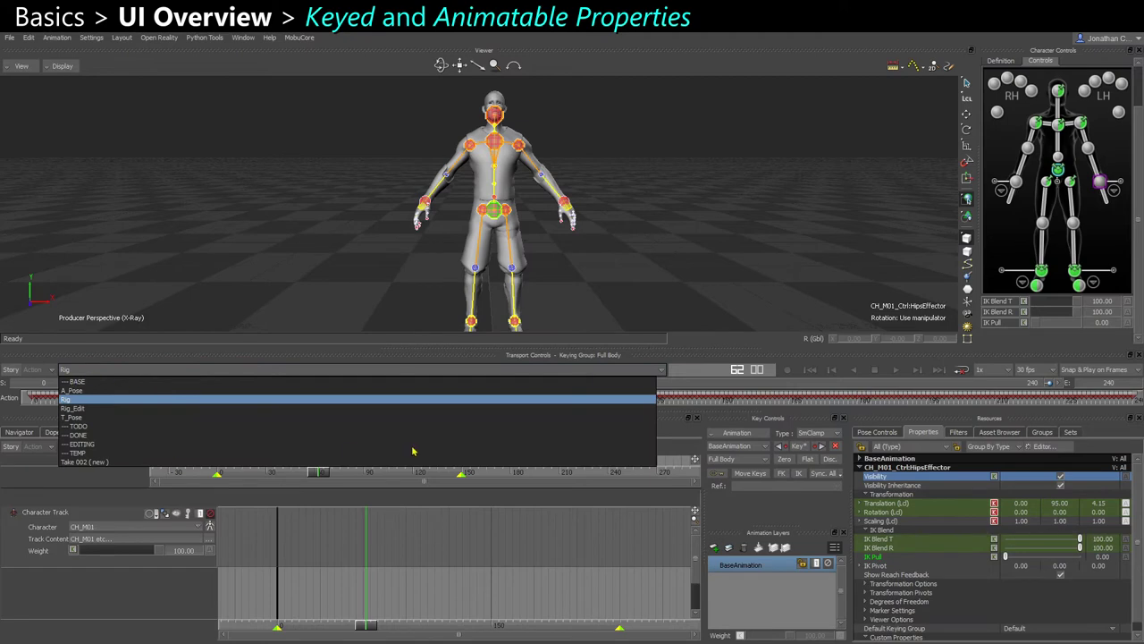
click(641, 374)
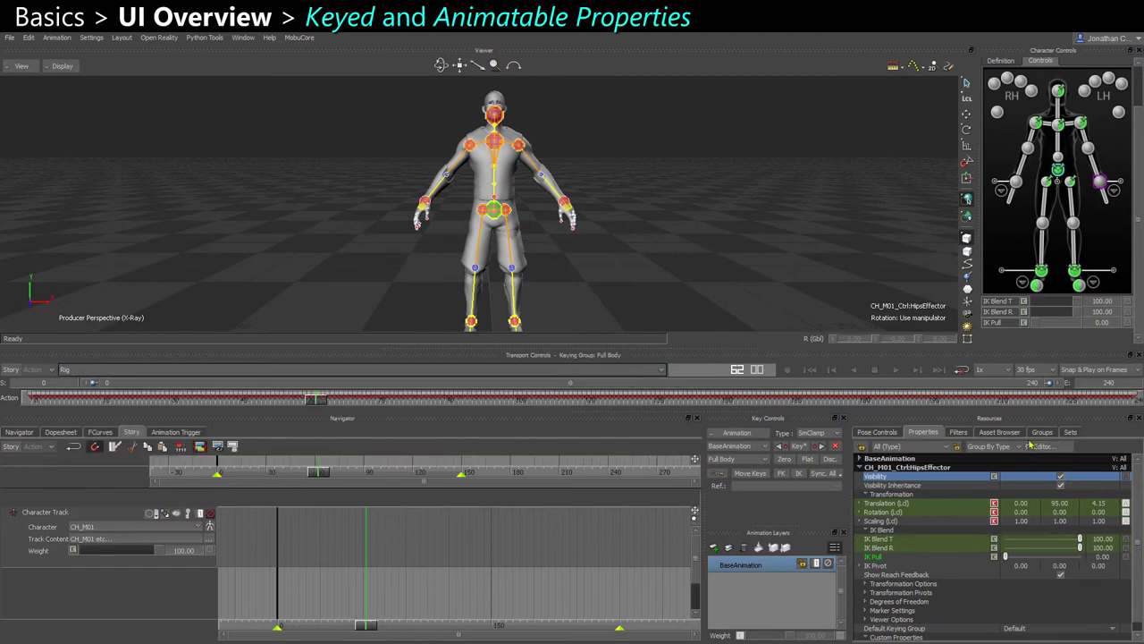
Select the SK_CH_M_Male01_Base mesh in the schematic view and return to the perspective view
click(821, 270)
key(ctrl+w)
shift+drag(700, 252, 553, 237)
click(571, 217)
key(ctrl+w)
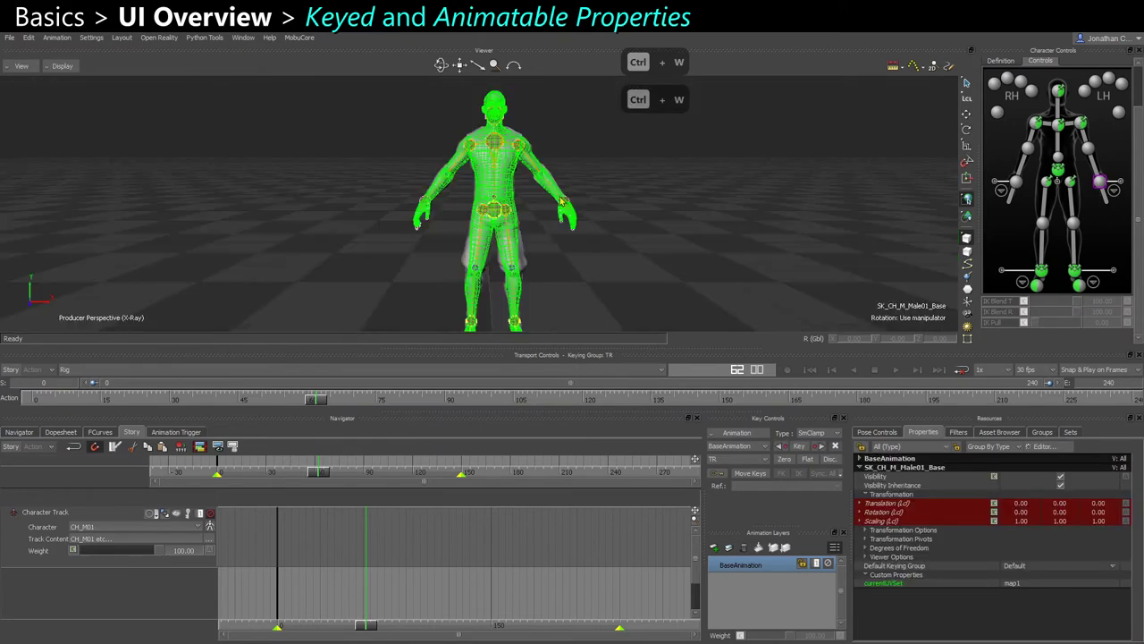
Turn off Visibility for SK_CH_M_Male01_Base and clear the selection
scroll(539, 211, up, 3)
scroll(539, 211, up, 4)
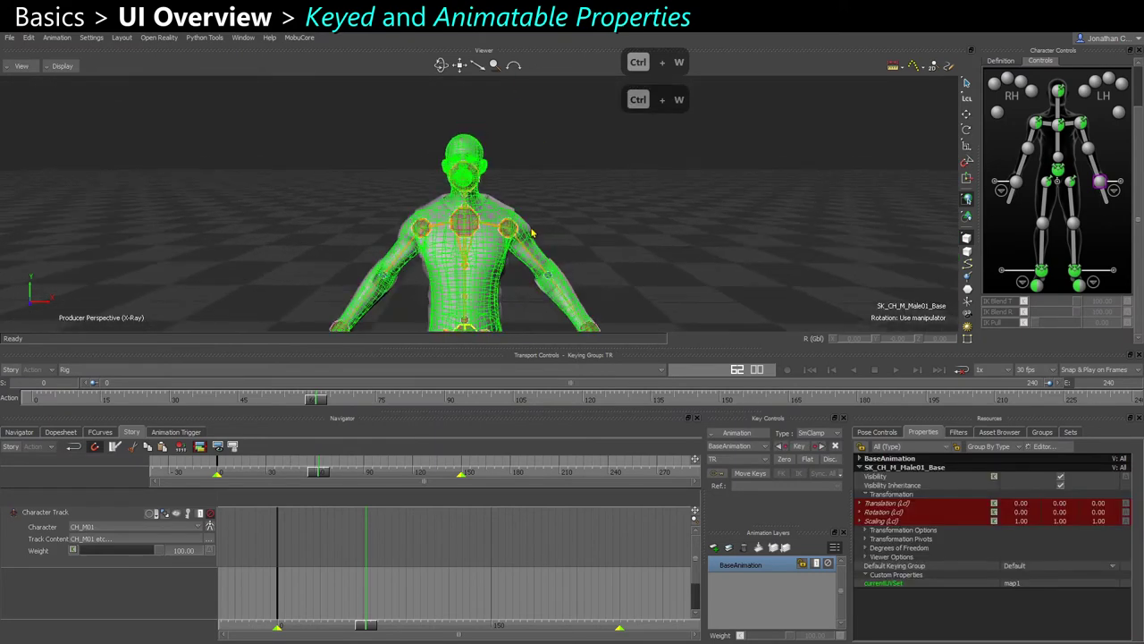
scroll(556, 201, up, 2)
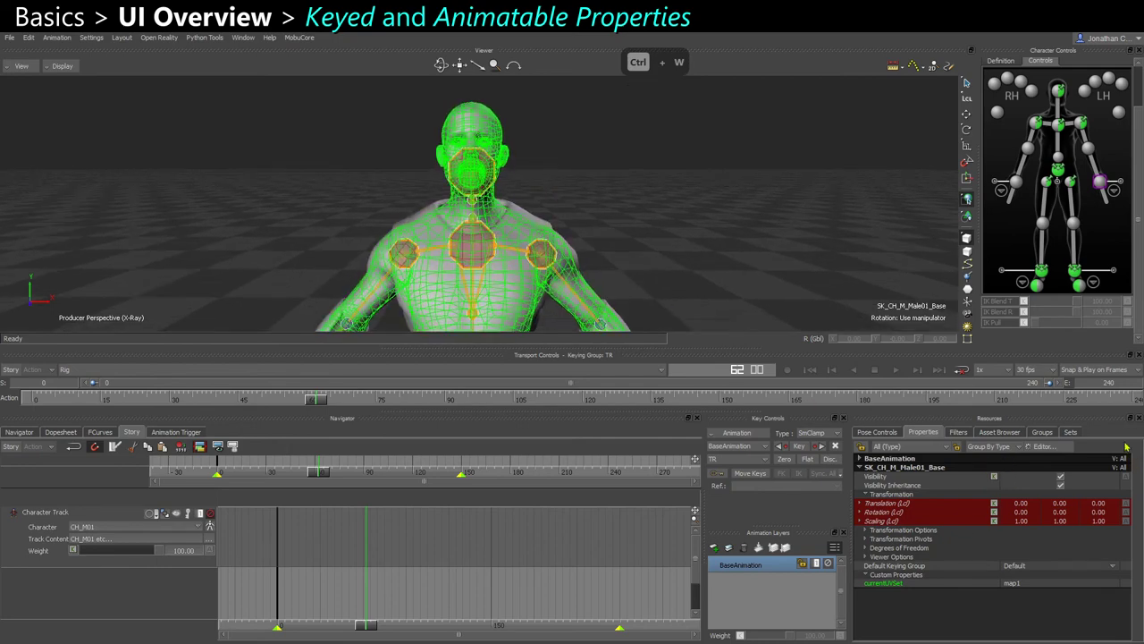
click(1061, 477)
scroll(646, 219, down, 3)
click(646, 219)
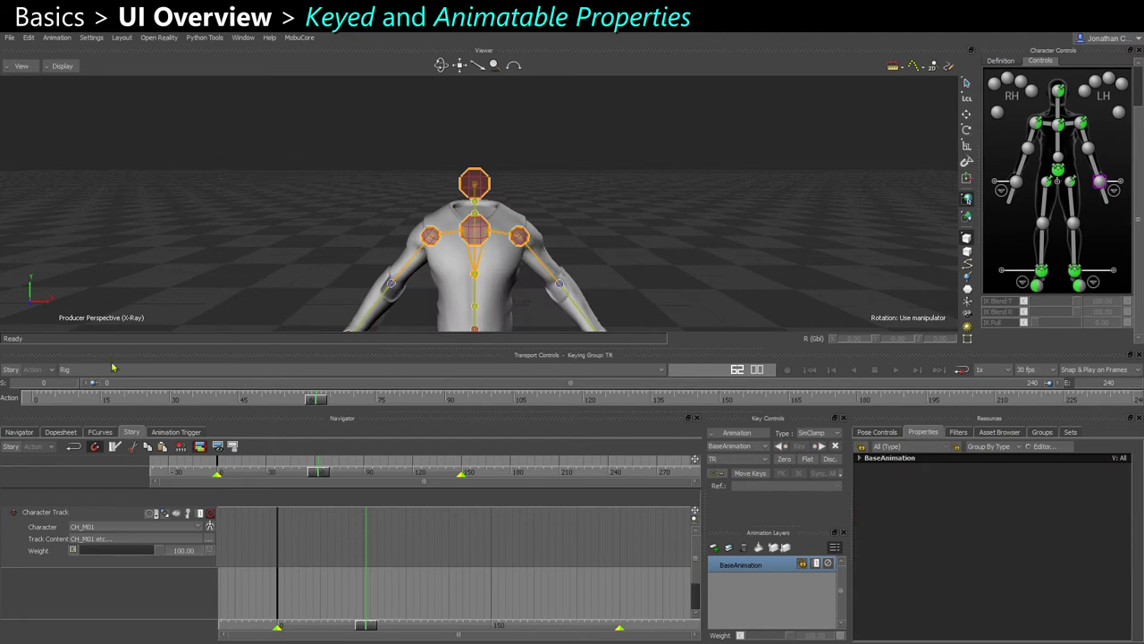
Switch to the T_Pose take to check the mesh's visibility, and return to the Rig take
click(113, 371)
click(82, 424)
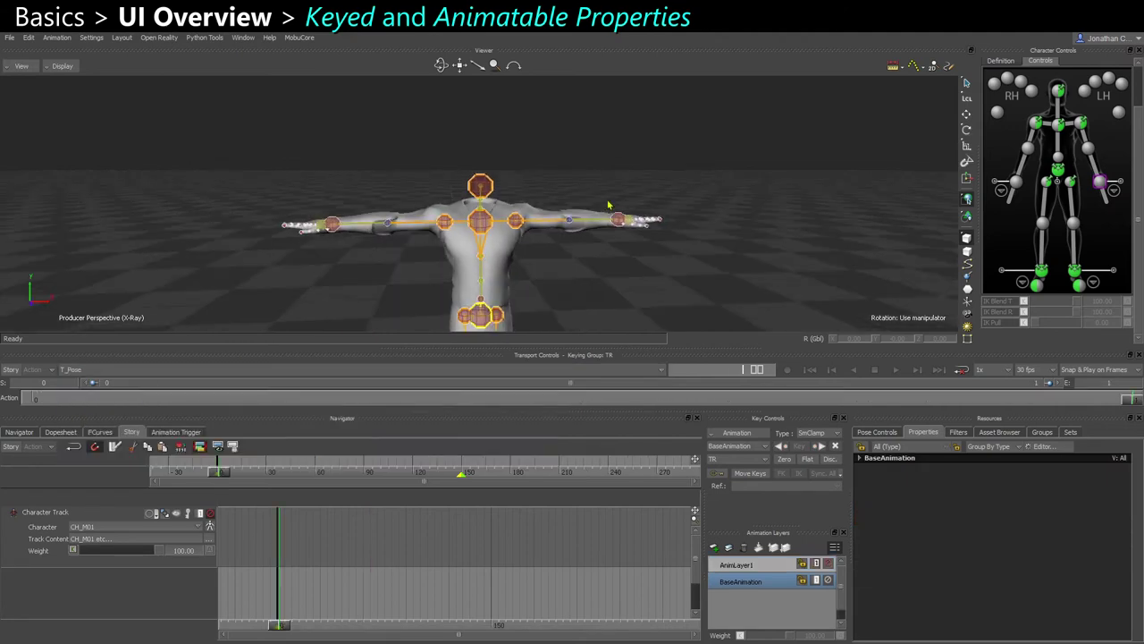
click(81, 370)
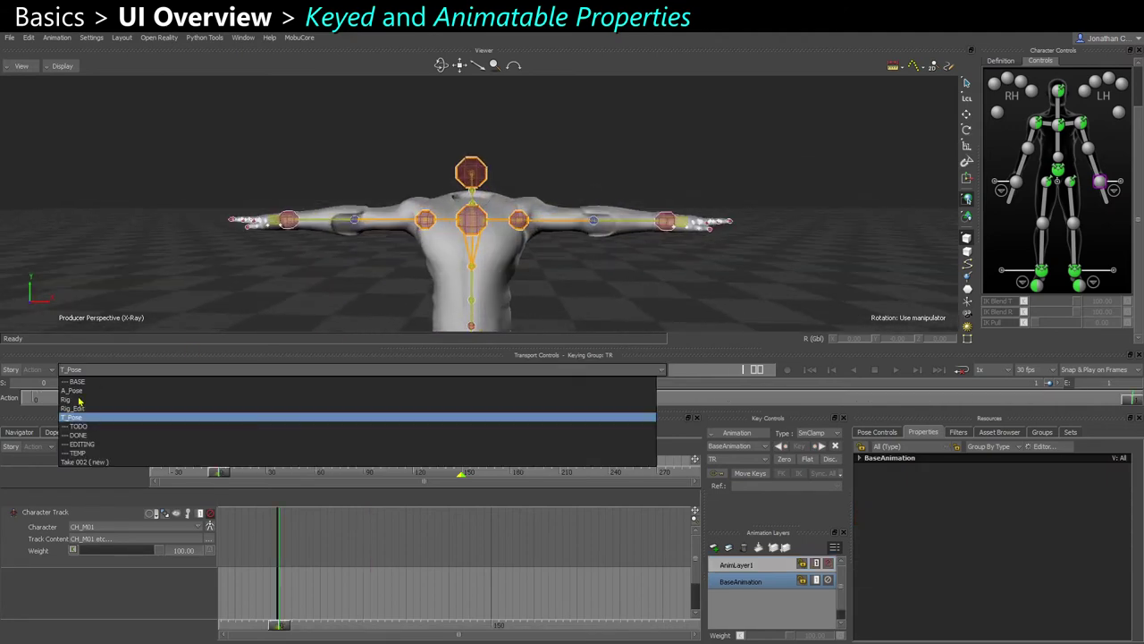
click(78, 399)
Reselect SK_CH_M_Male01_Base through the schematic view to show its properties in the Rig take
key(ctrl+w)
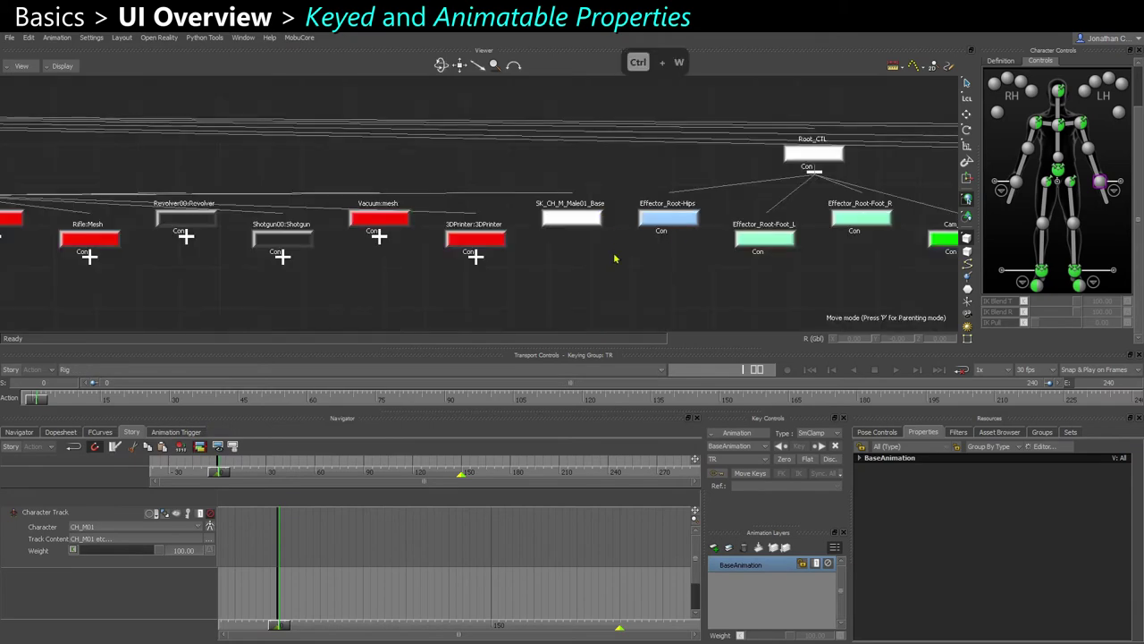
click(572, 216)
key(ctrl+w)
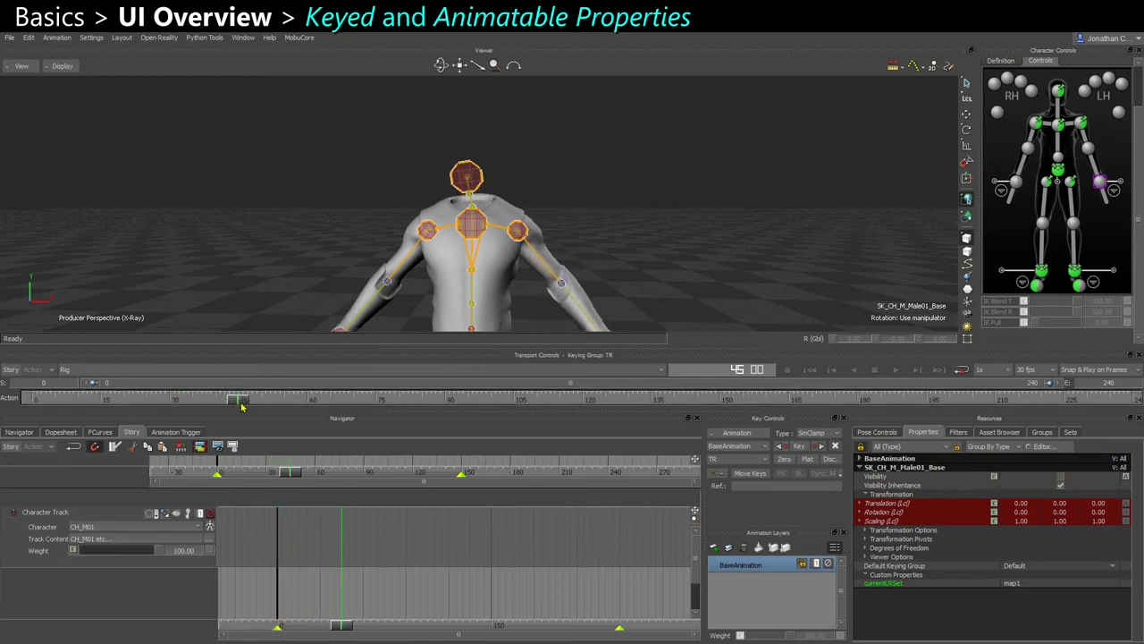
Turn on Visibility for SK_CH_M_Male01_Base at frame 46 without keying it, and scrub to frame 47 to check the value
click(1061, 482)
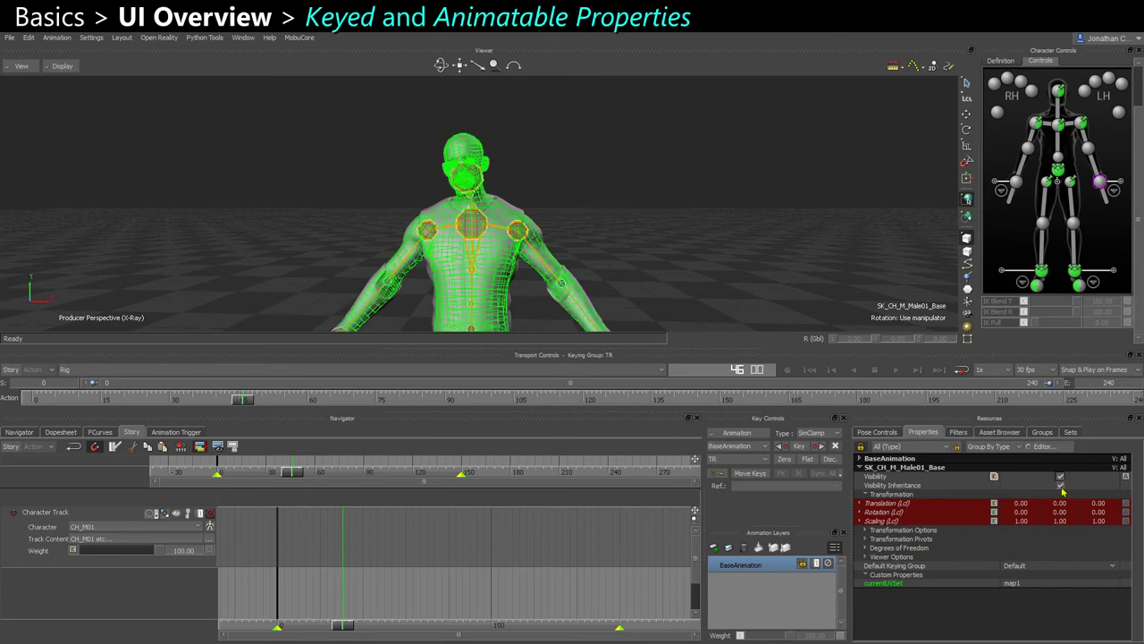
click(995, 478)
click(1025, 478)
click(995, 477)
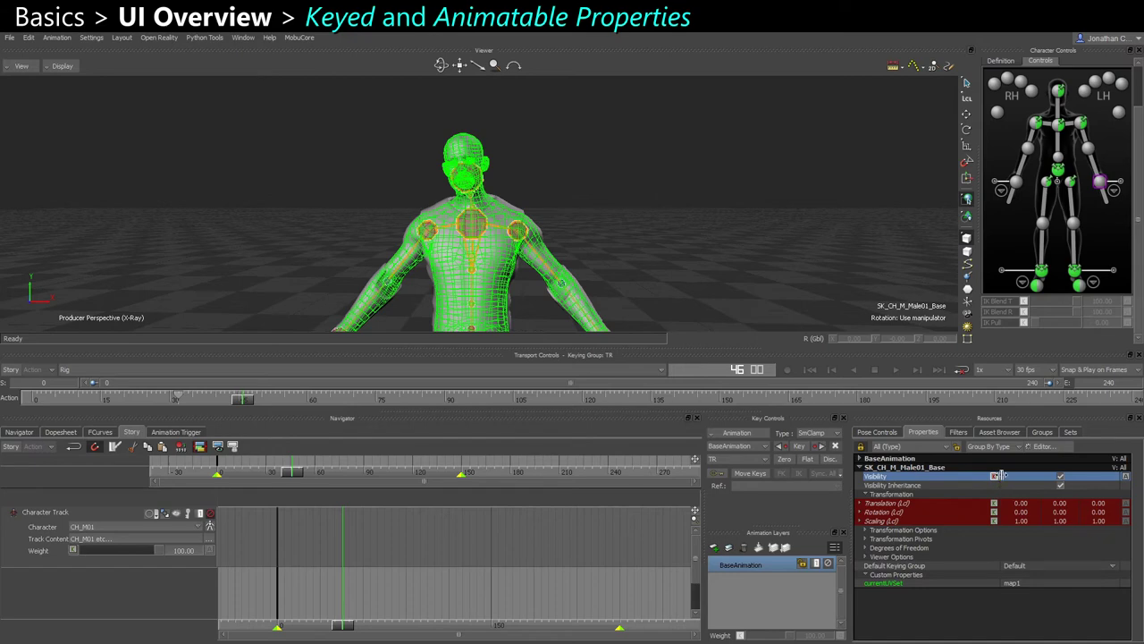
click(244, 399)
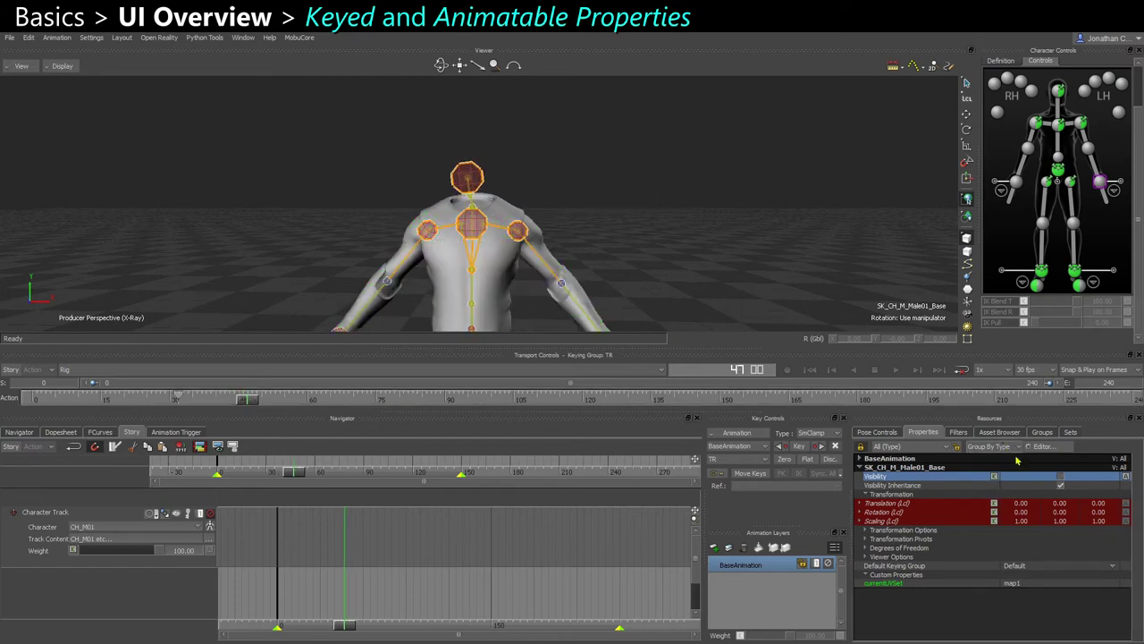
Turn on the mesh's Visibility at frame 47 and set a key for it
click(995, 477)
click(1060, 479)
click(996, 477)
click(717, 473)
click(1059, 478)
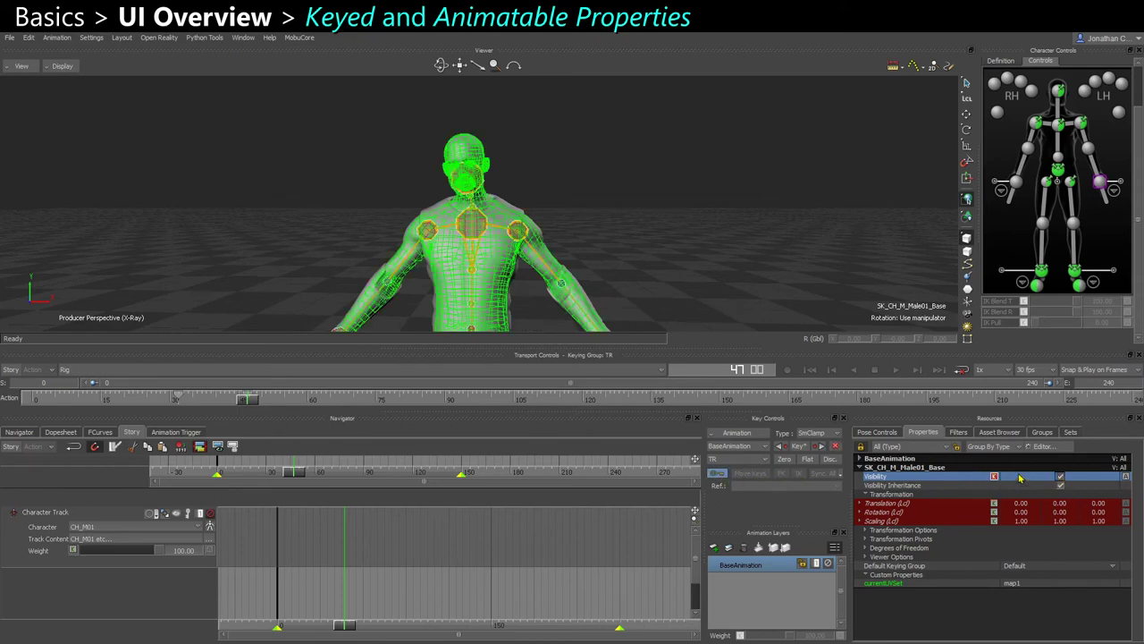
click(718, 473)
Scrub the timeline between frames 33 and 58 to check the keyed visibility, deselecting and reselecting the Visibility property to compare its displayed keys
click(219, 401)
mouse_move(219, 408)
mouse_down()
mouse_move(268, 413)
mouse_move(223, 416)
mouse_move(258, 385)
mouse_move(243, 404)
mouse_move(184, 404)
mouse_move(231, 405)
mouse_move(211, 404)
mouse_up()
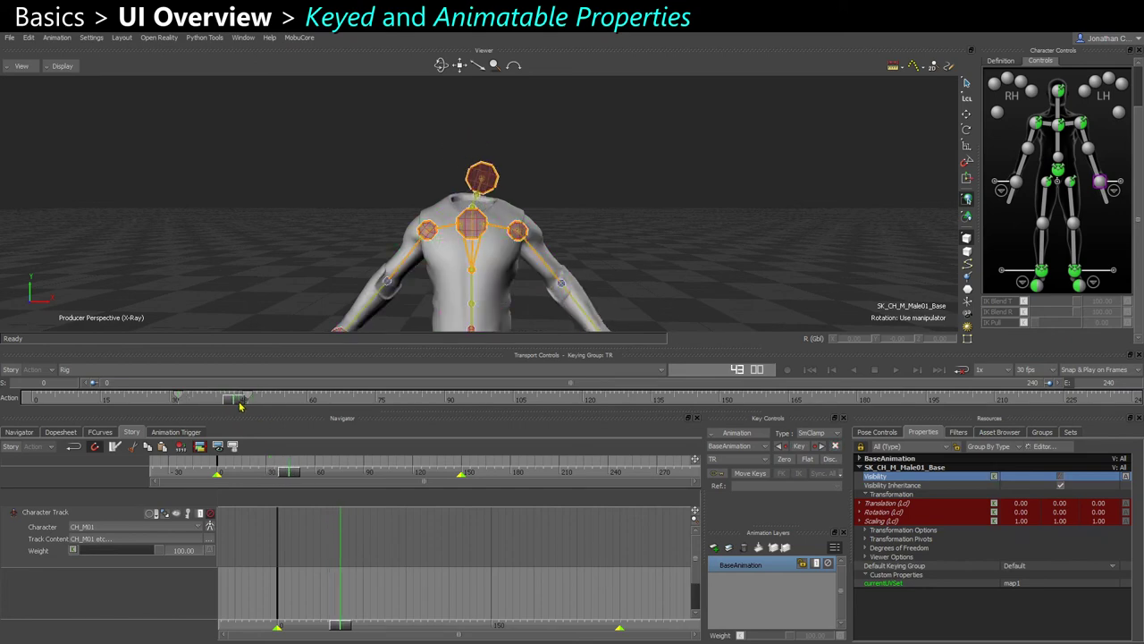
click(970, 476)
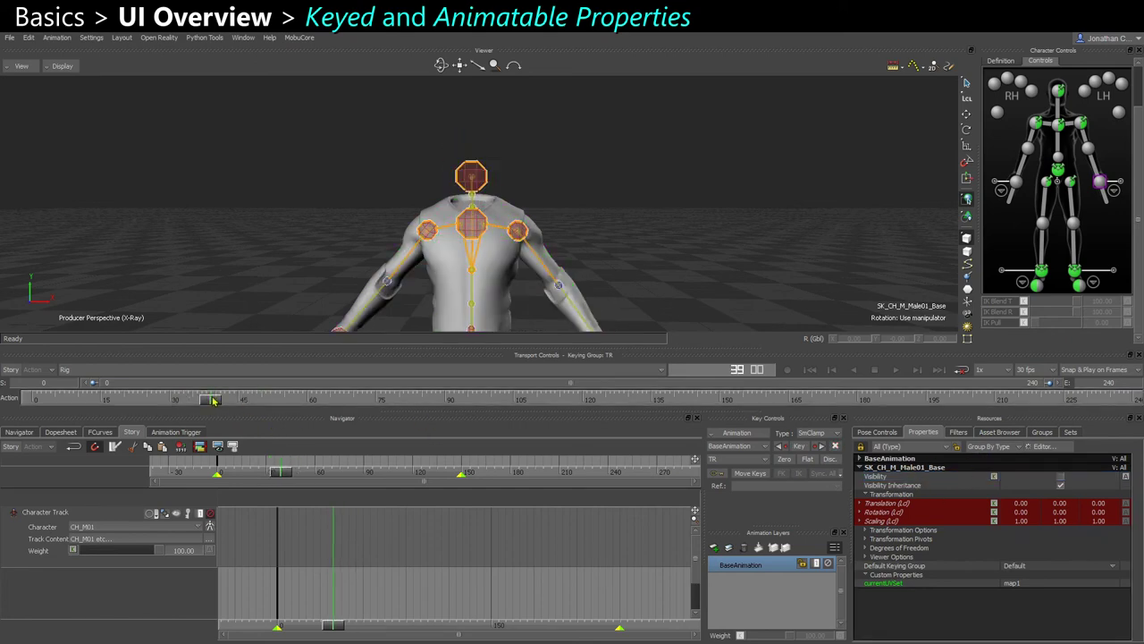
drag(210, 399, 234, 400)
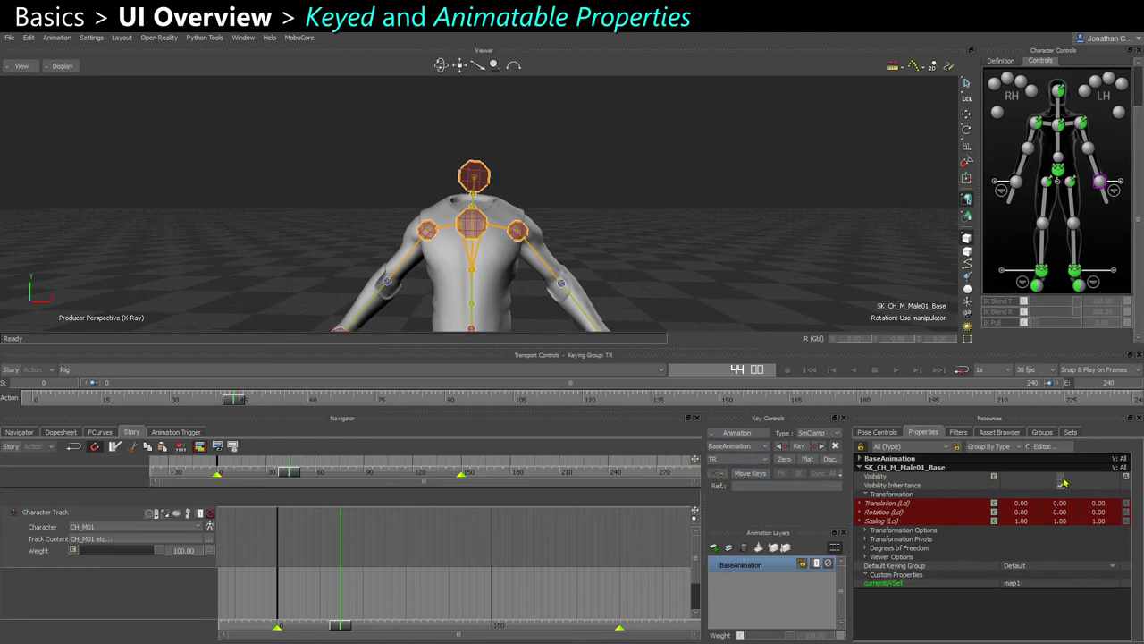
click(926, 476)
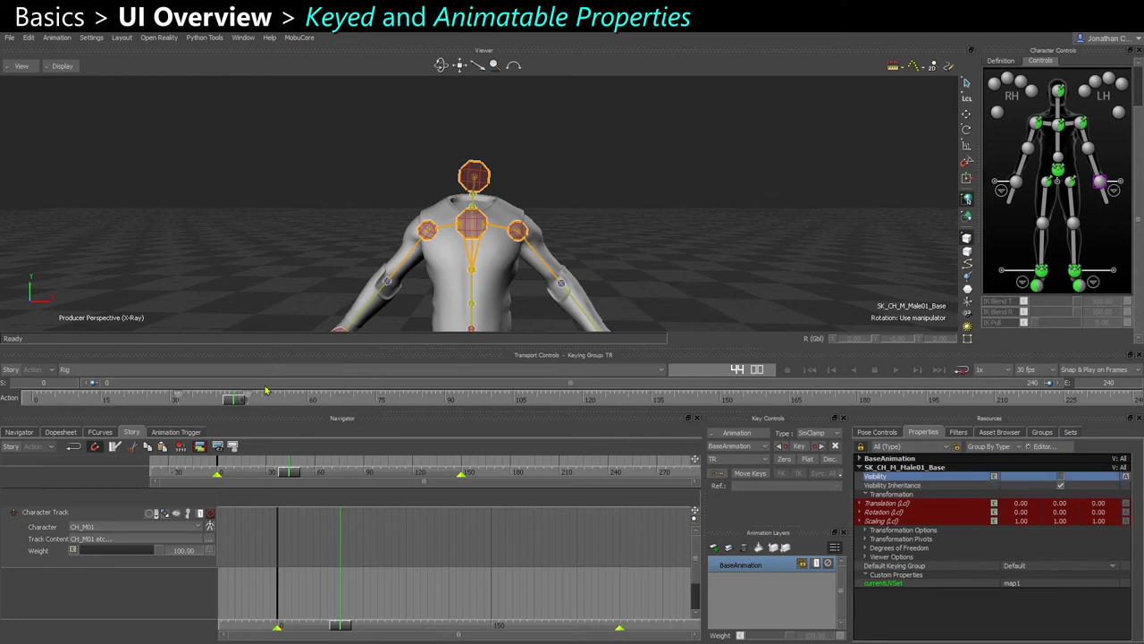
mouse_move(234, 399)
mouse_down()
mouse_move(249, 411)
mouse_move(194, 412)
mouse_move(250, 403)
mouse_up()
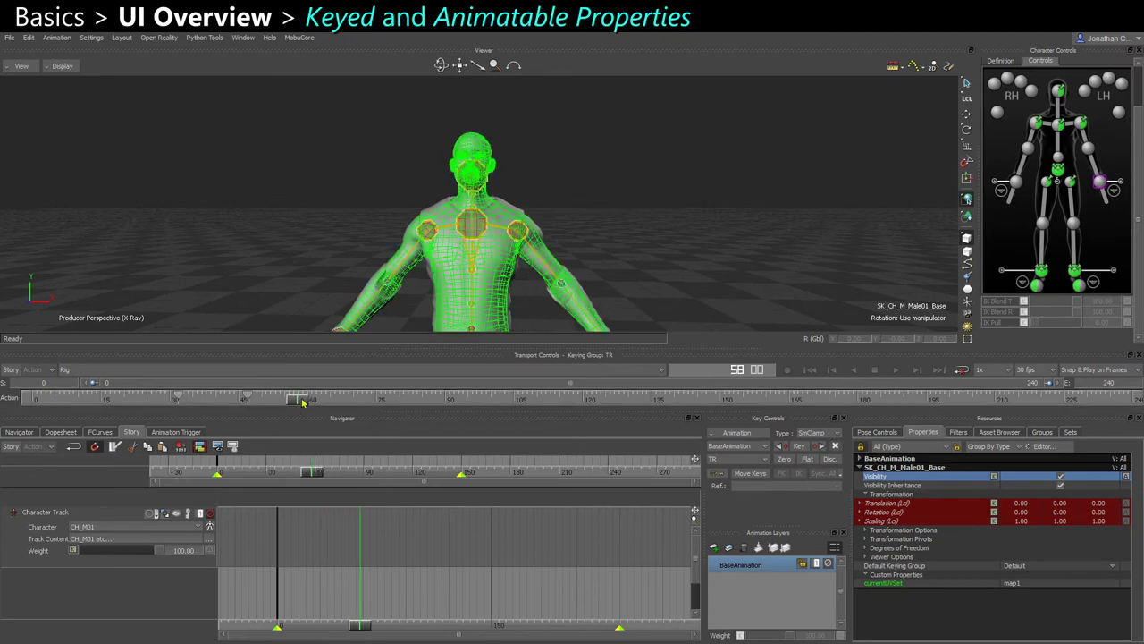
Remove all animation and constraints from the Visibility property, and scrub back to frame 55 to check the mesh
click(1127, 477)
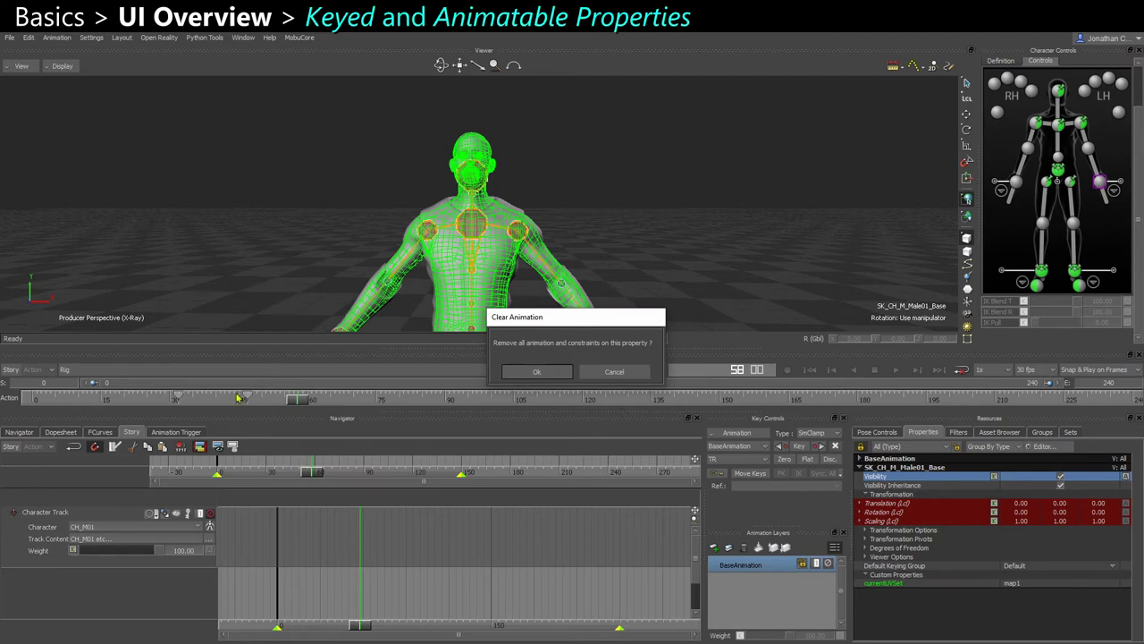
click(537, 372)
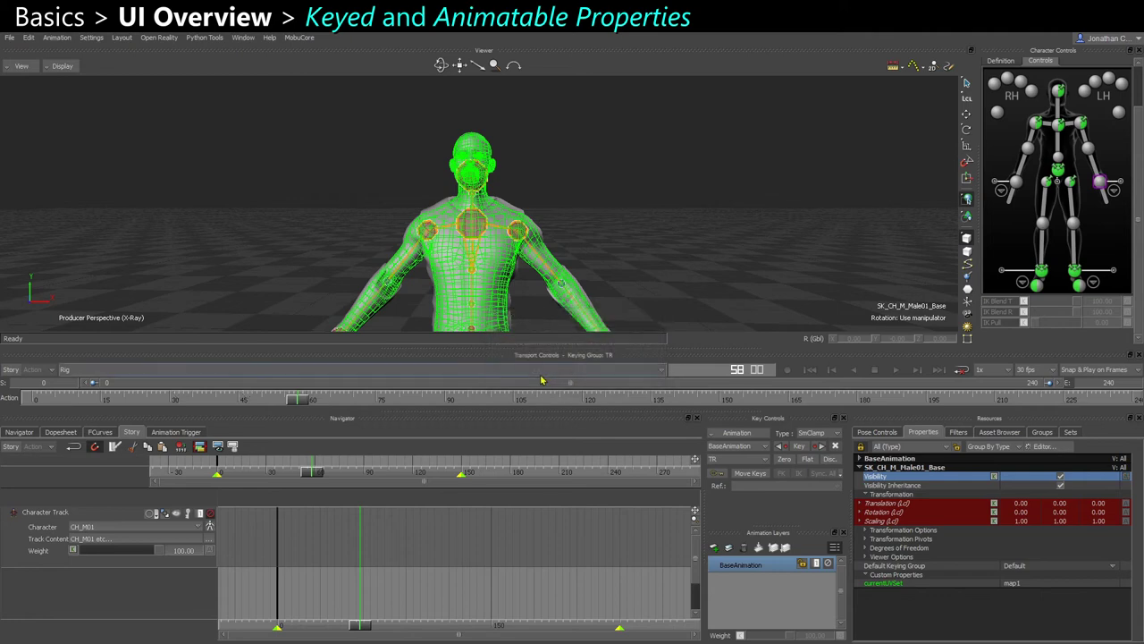
mouse_move(302, 405)
mouse_down()
mouse_move(274, 406)
mouse_move(284, 406)
mouse_up()
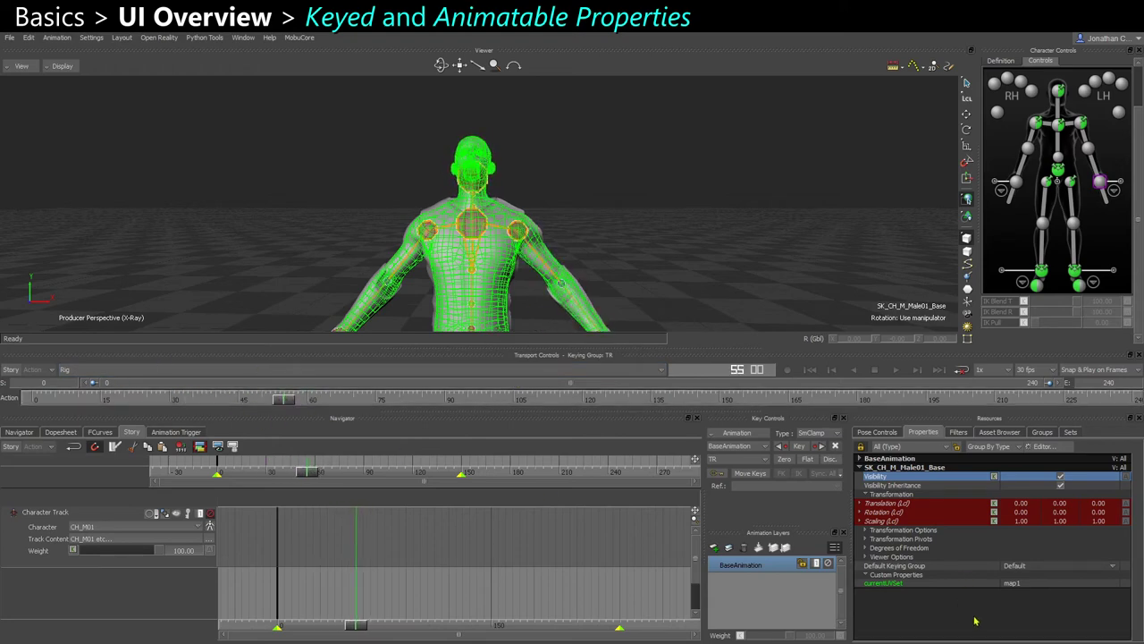
Examine the mesh's Rotation settings under Degrees of Freedom, including Pre Rotation, and collapse them again
click(943, 486)
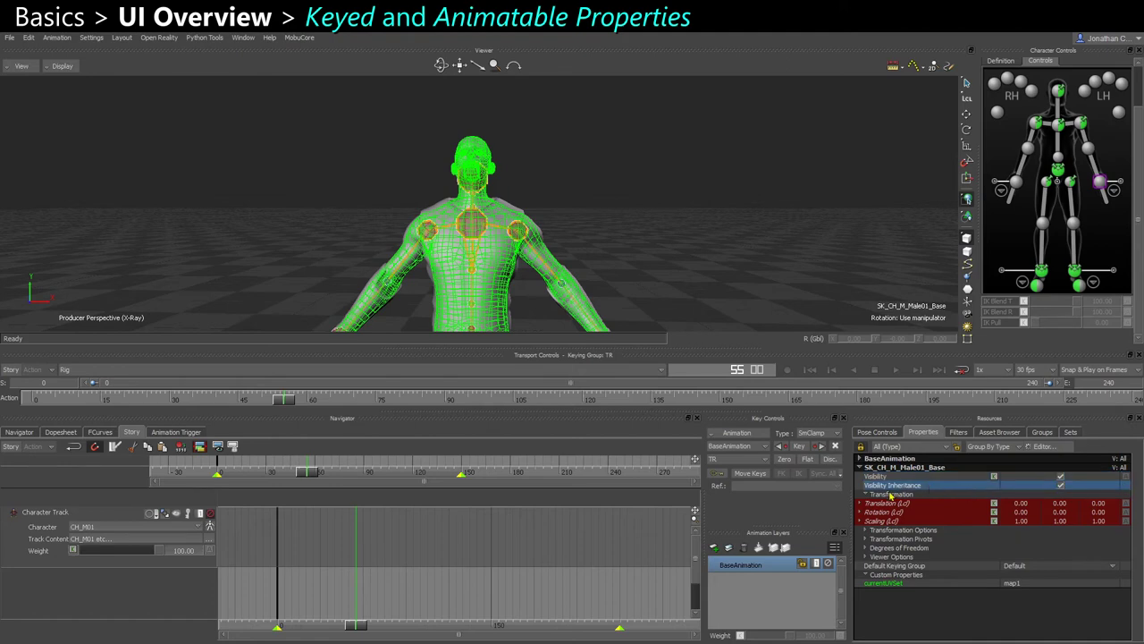
click(865, 548)
click(874, 565)
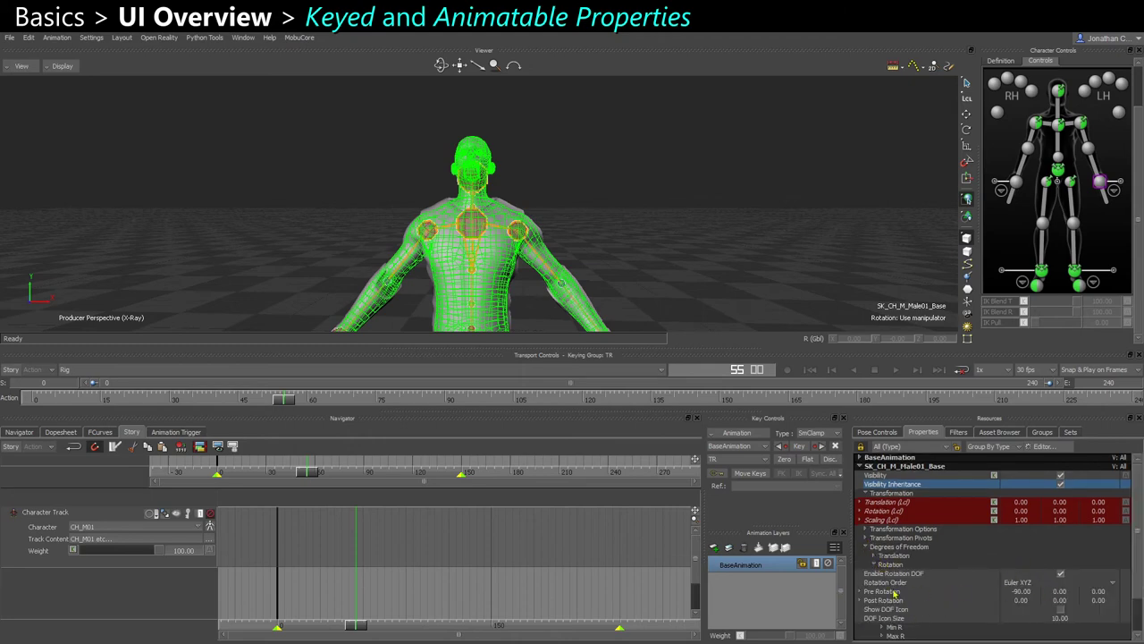
click(878, 591)
click(874, 565)
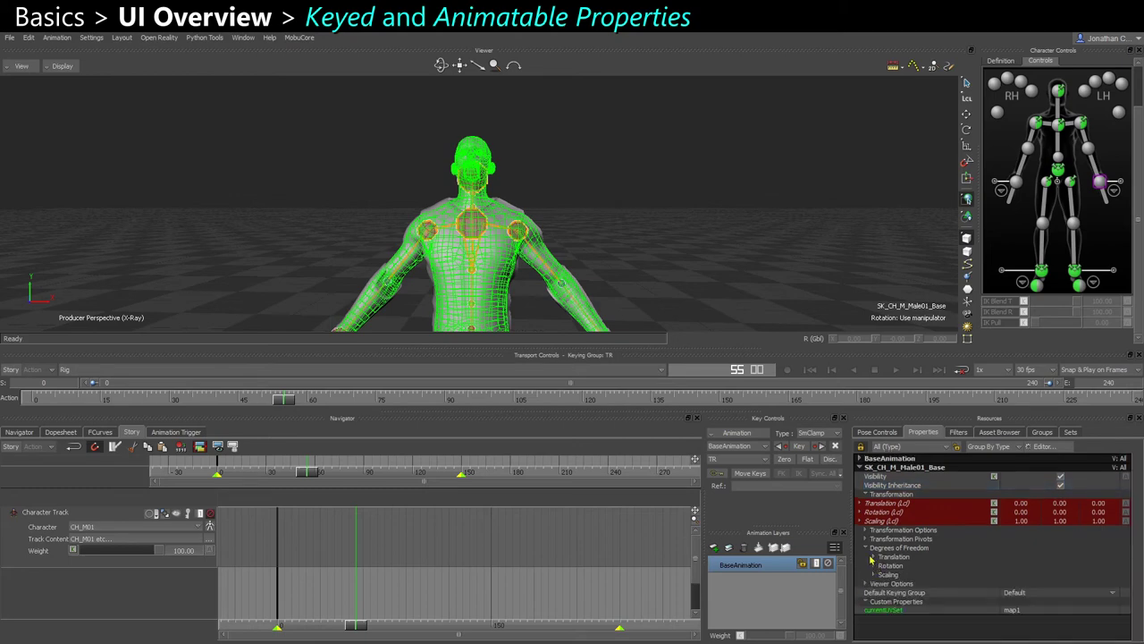
Expand the Geometry Offset properties under Transformation Pivots and set the offset's Y rotation to 0
click(866, 539)
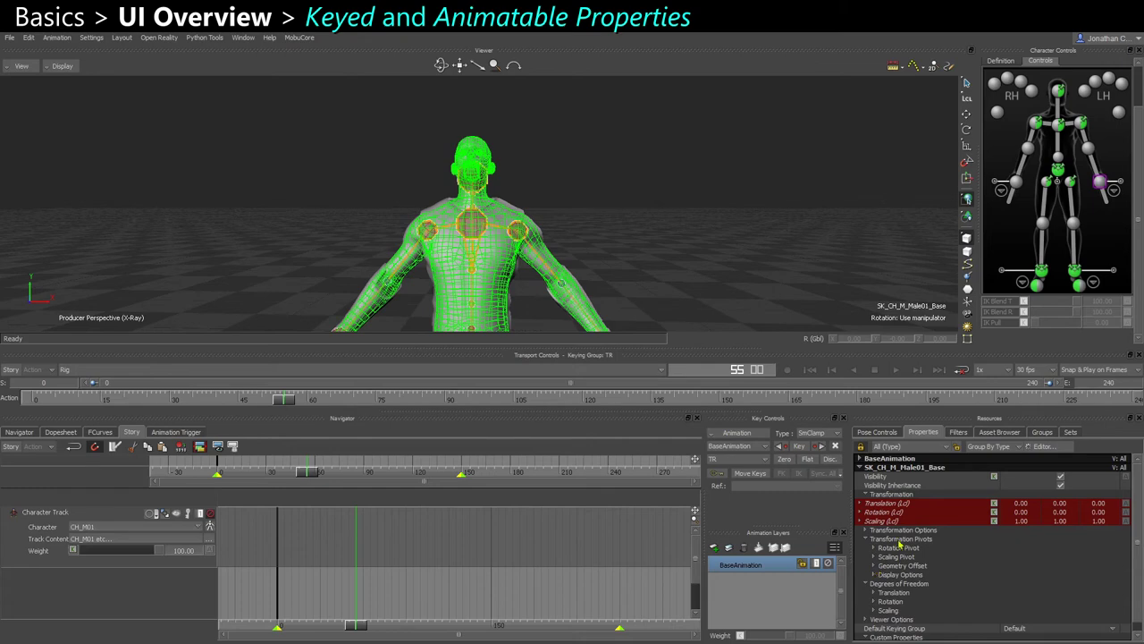
double_click(905, 565)
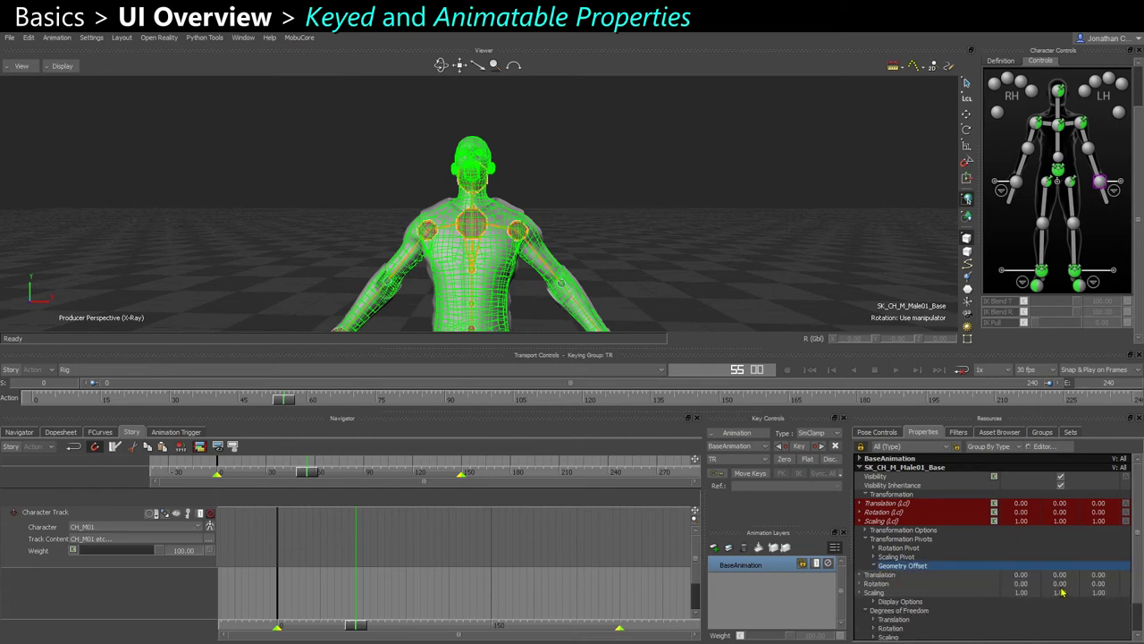
drag(1060, 585, 1055, 588)
text(0)
key(Return)
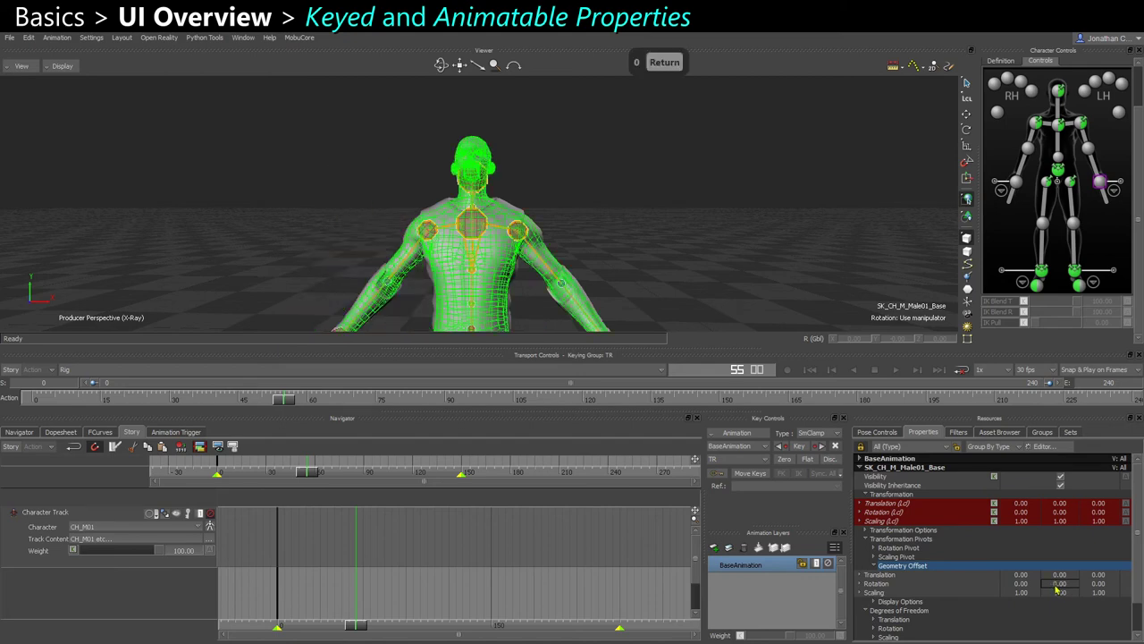
Select the mesh's Visibility property and insert a Relation constraint under Constraints in the Navigator
click(930, 477)
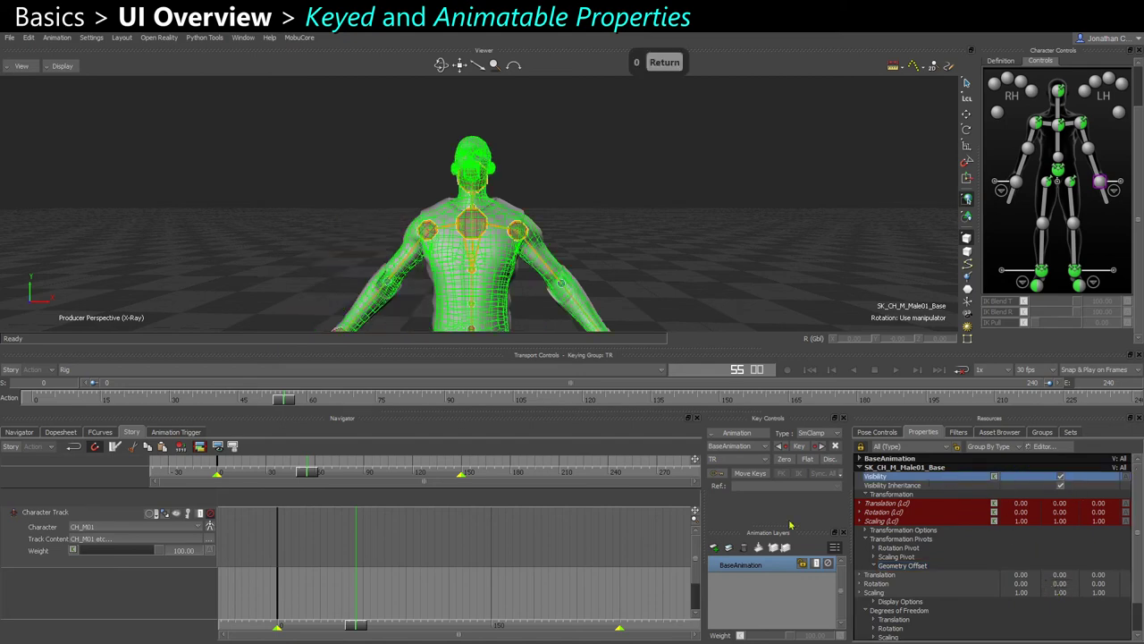
click(19, 432)
scroll(34, 520, up, 4)
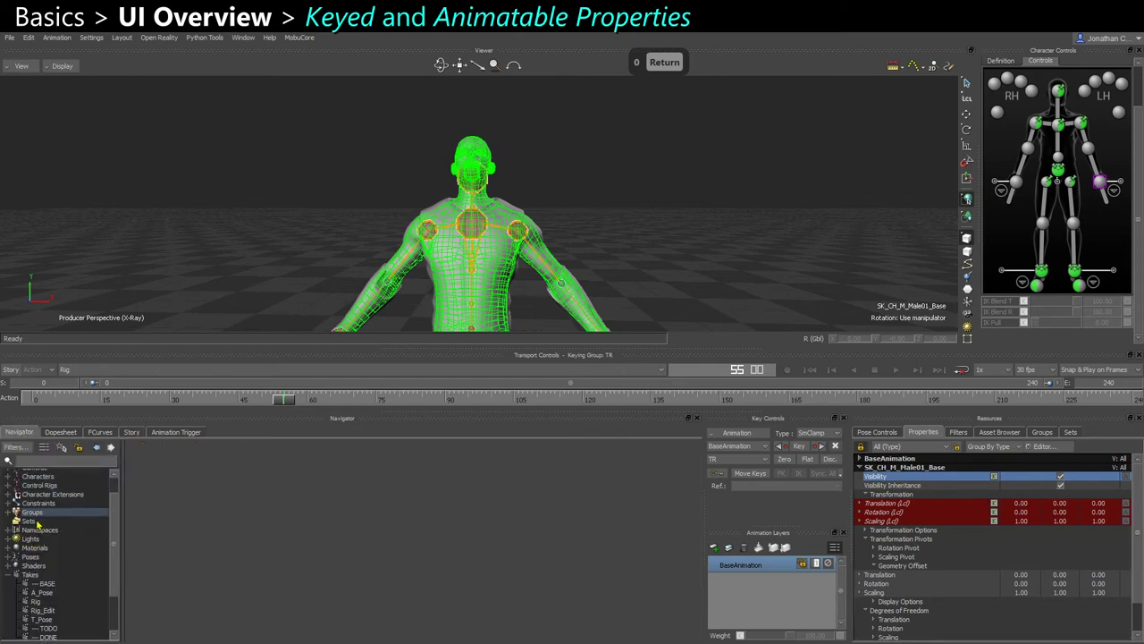
click(8, 511)
click(36, 512)
right_click(38, 513)
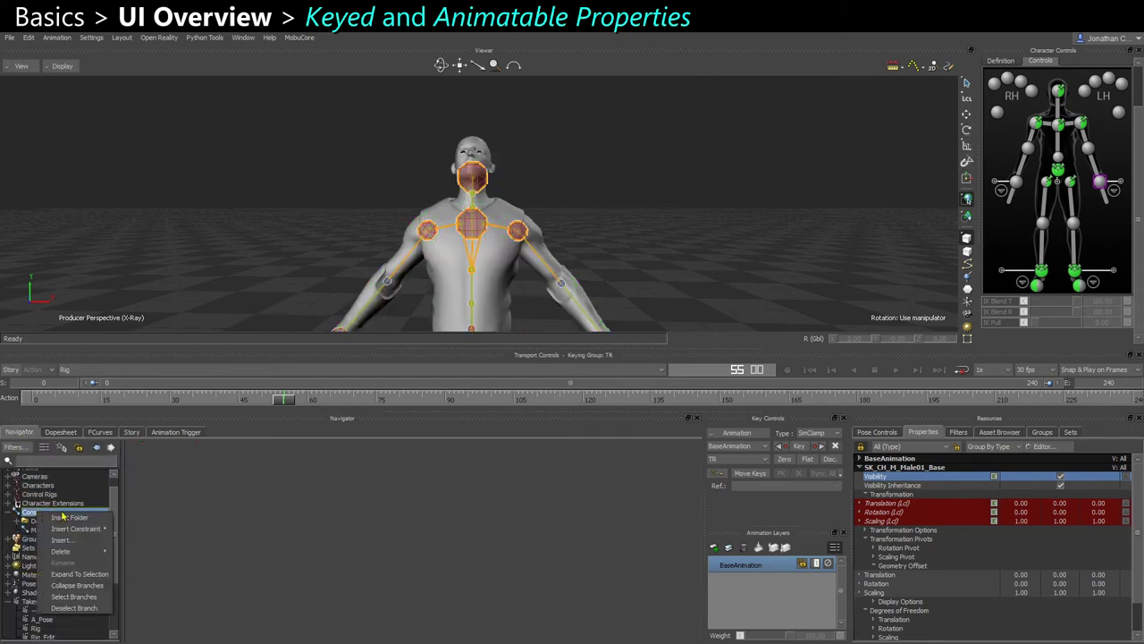
mouse_move(90, 529)
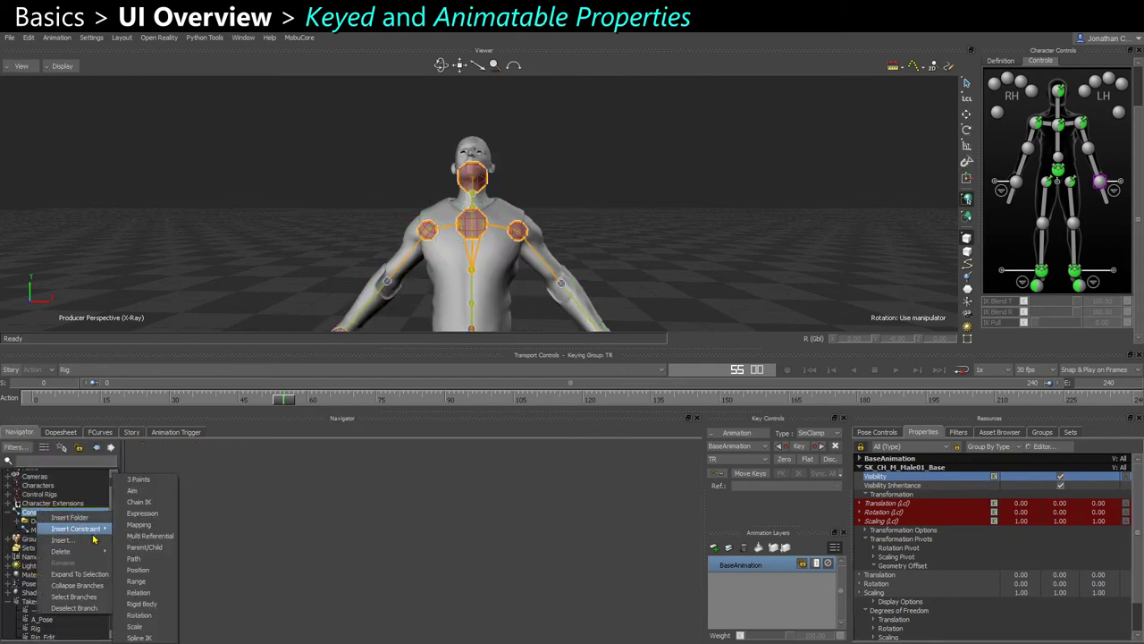
click(157, 594)
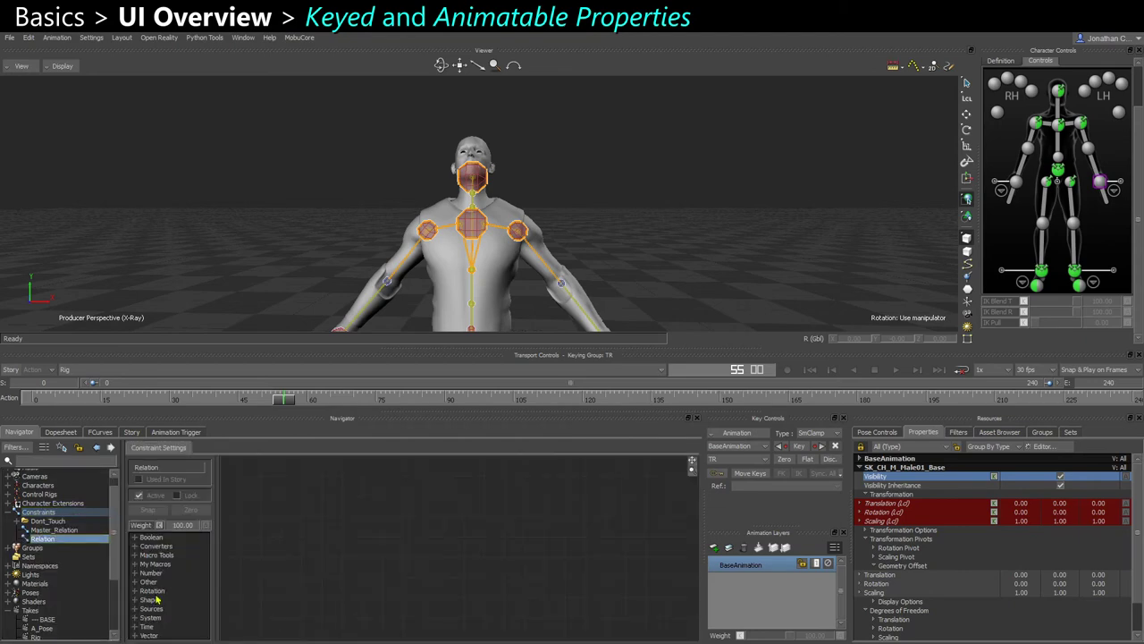
click(479, 180)
scroll(648, 309, down, 1)
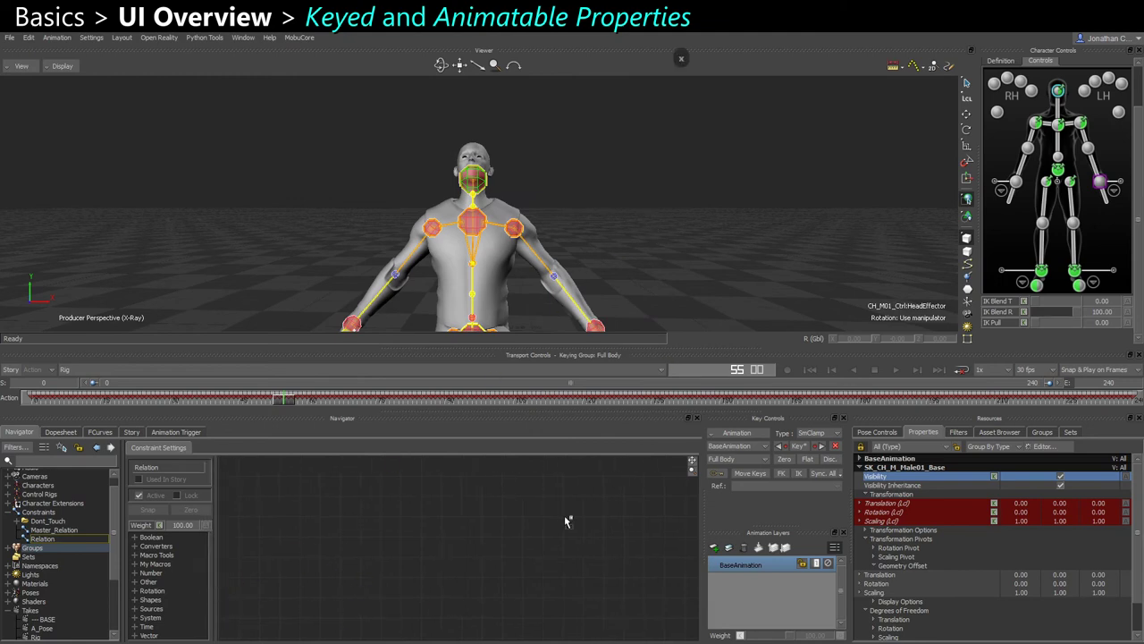
drag(525, 548, 525, 548)
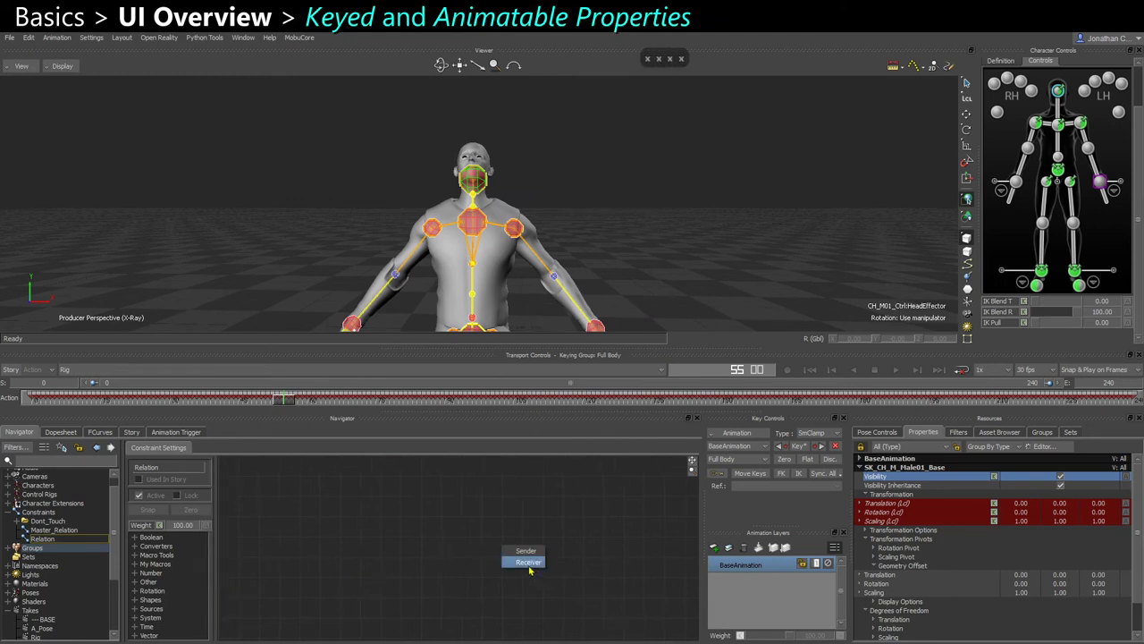
click(529, 561)
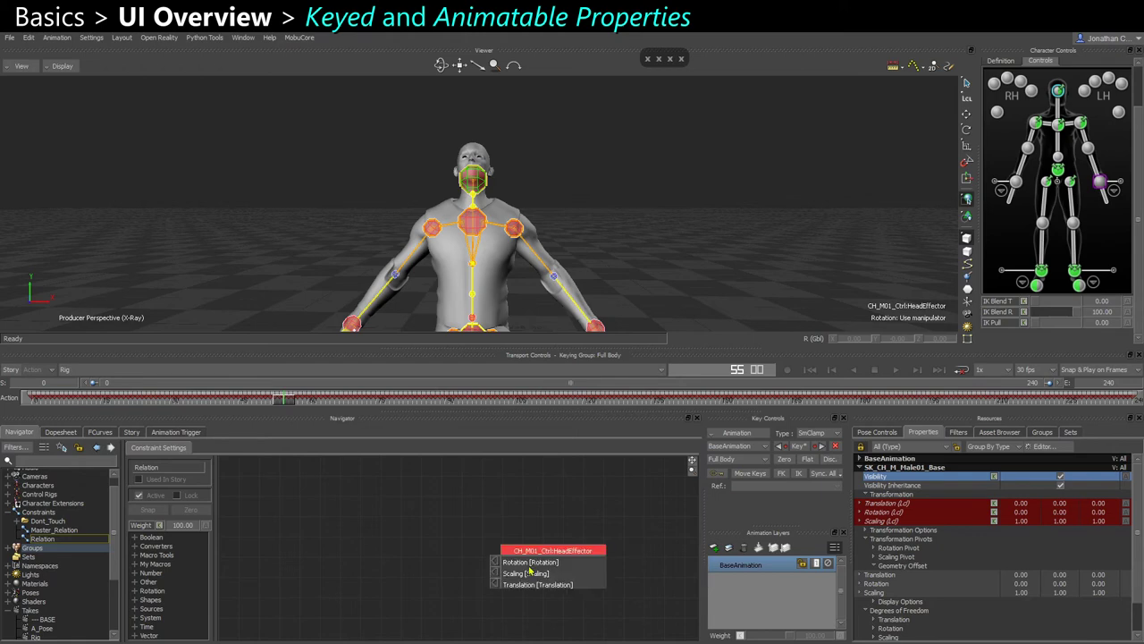
key(Delete)
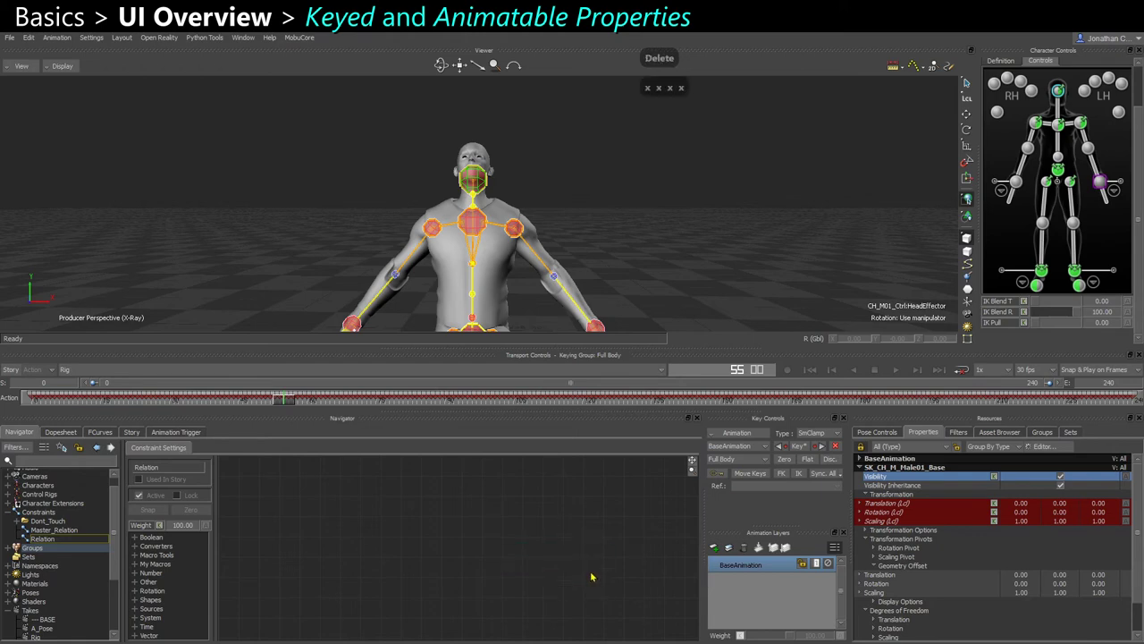
Select SK_CH_M_Male01_Base in the schematic view and add it to the relation constraint as a receiver
key(ctrl+w)
key(ctrl+w)
key(x)
drag(582, 256, 502, 554)
click(580, 539)
click(498, 560)
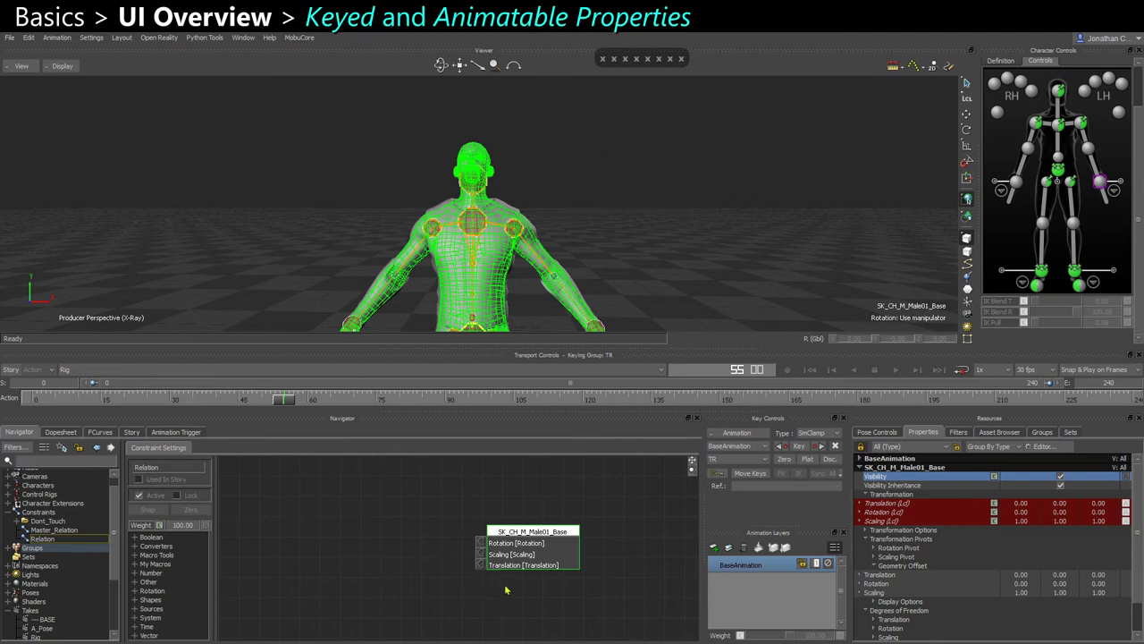
Highlight the mesh's Translation, Rotation and Scaling properties, make Visibility animatable, and pull a trial connection from the receiver's Visibility input
click(885, 504)
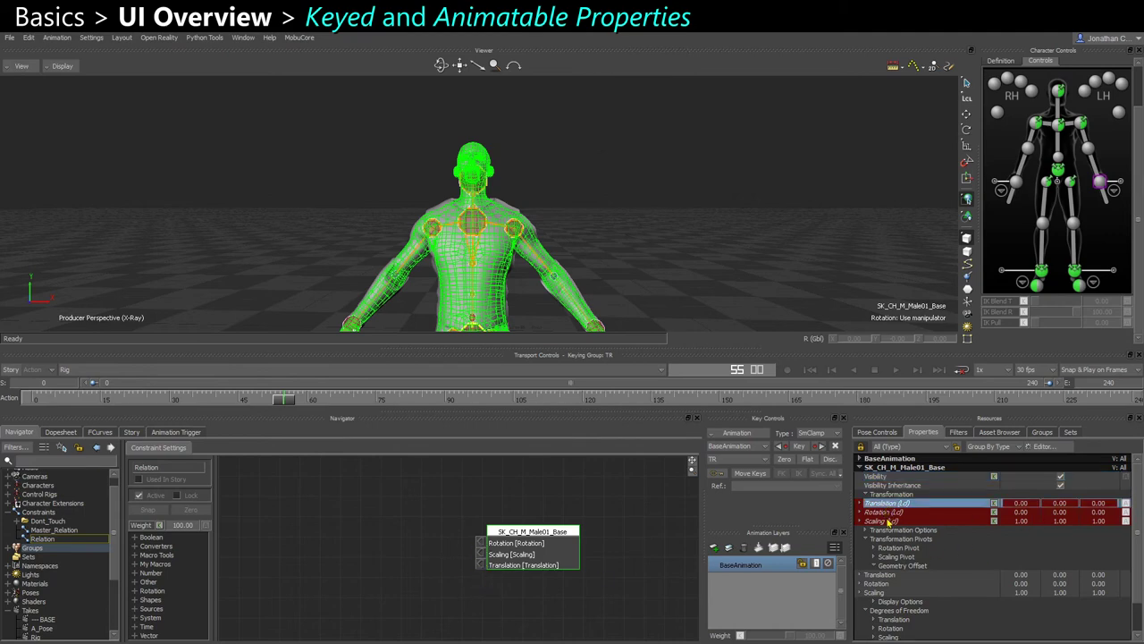
shift+click(882, 521)
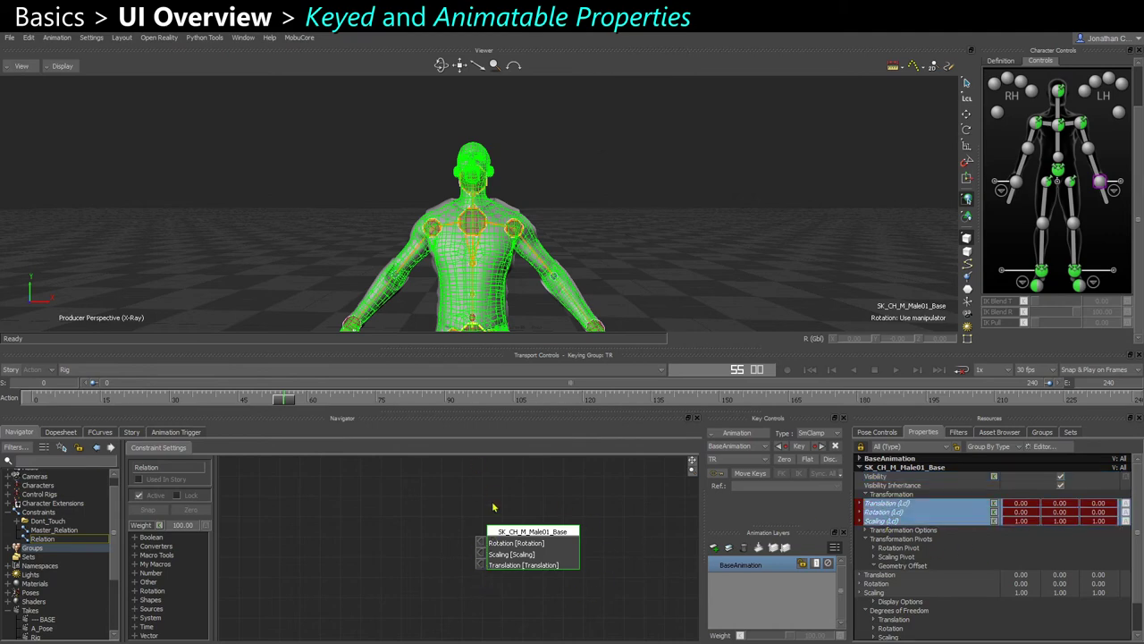
click(1125, 477)
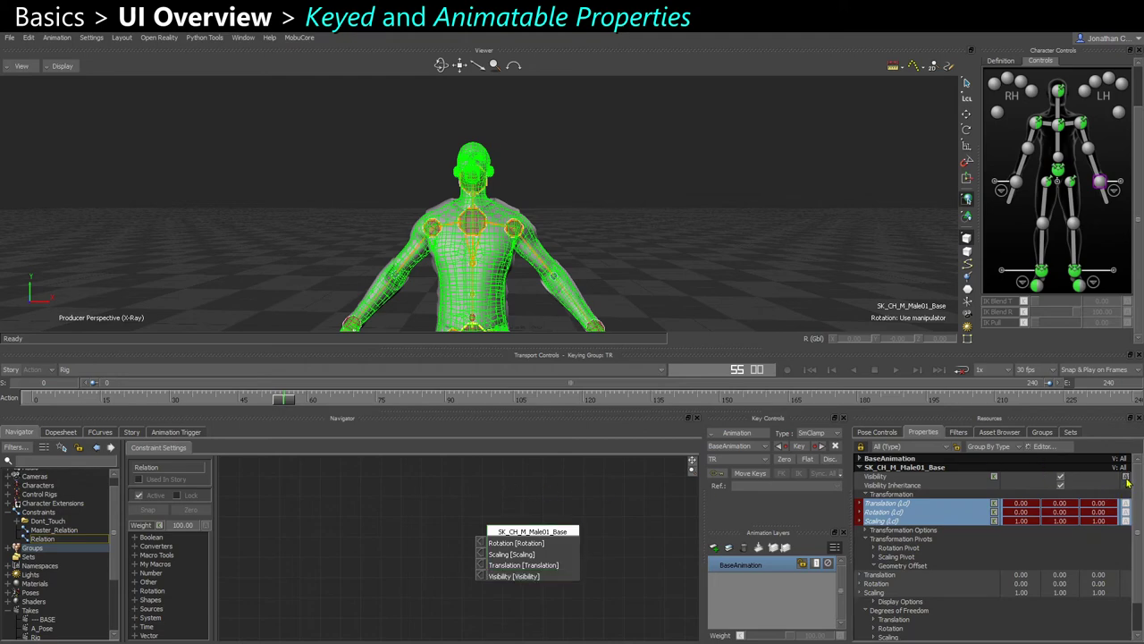
drag(481, 577, 374, 570)
key(Escape)
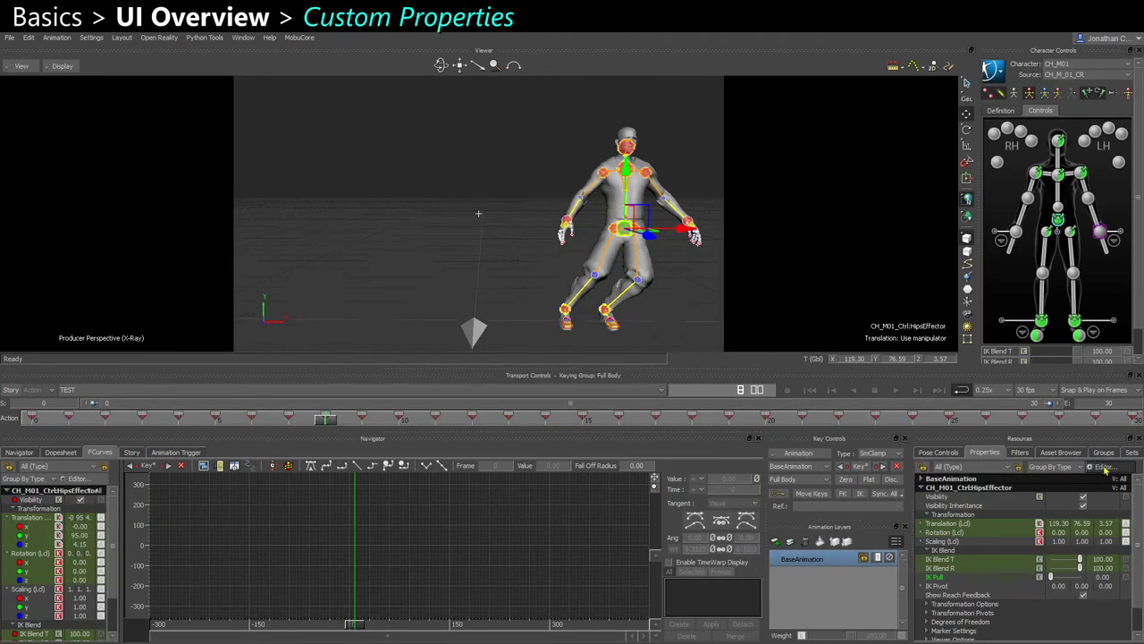
Open the Property Editor for the hips effector, move it beside the properties list, and show its Custom Properties page
click(1105, 467)
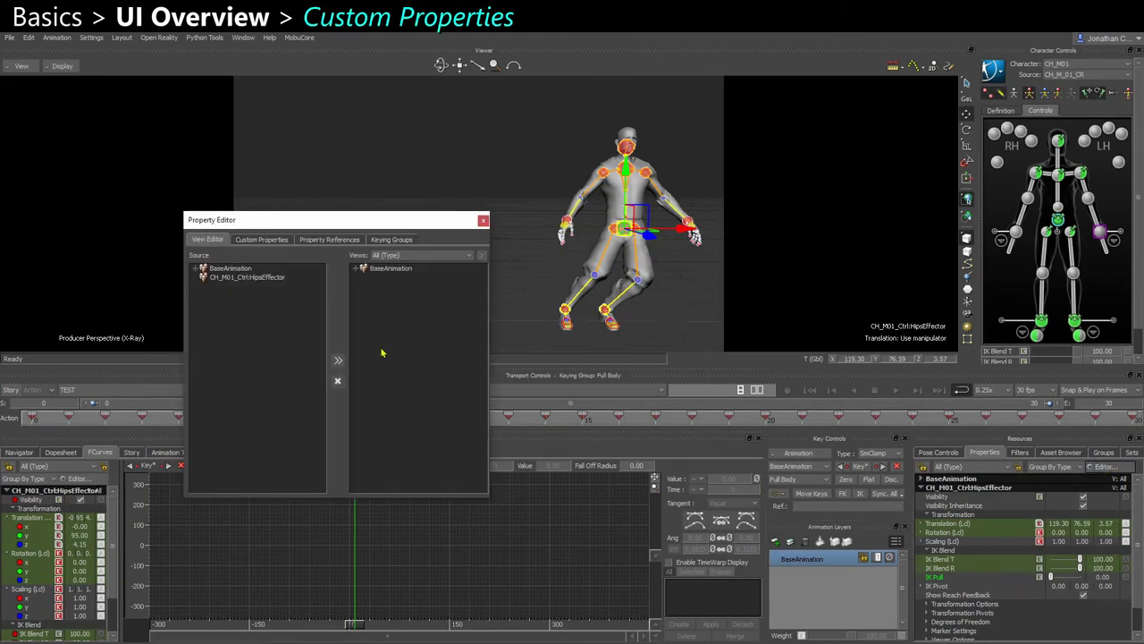
drag(362, 222, 681, 311)
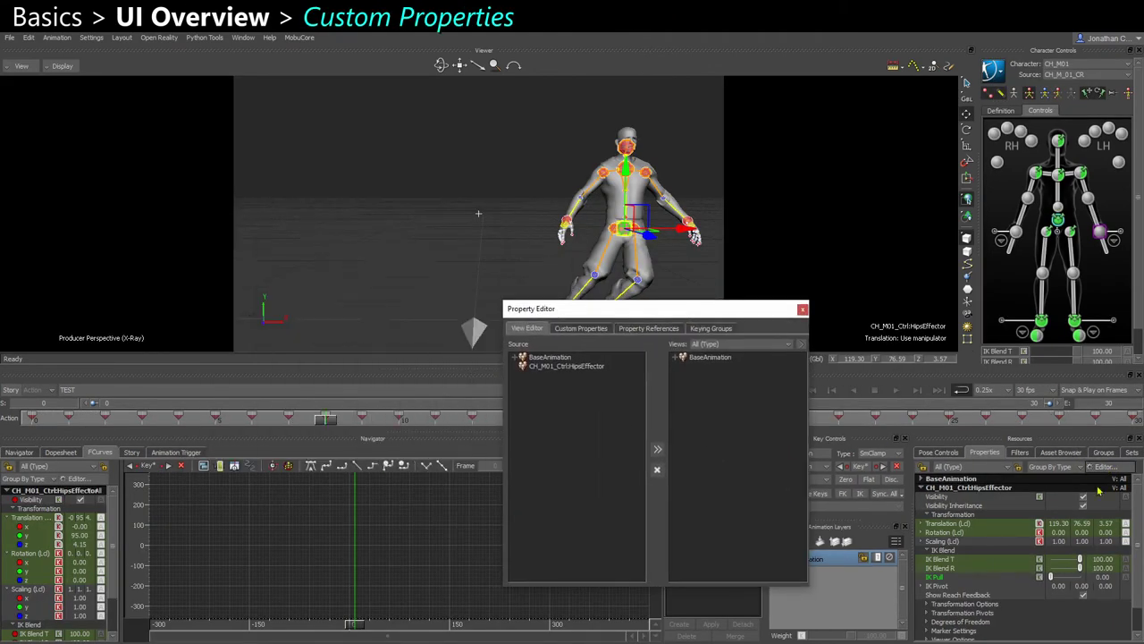
click(583, 329)
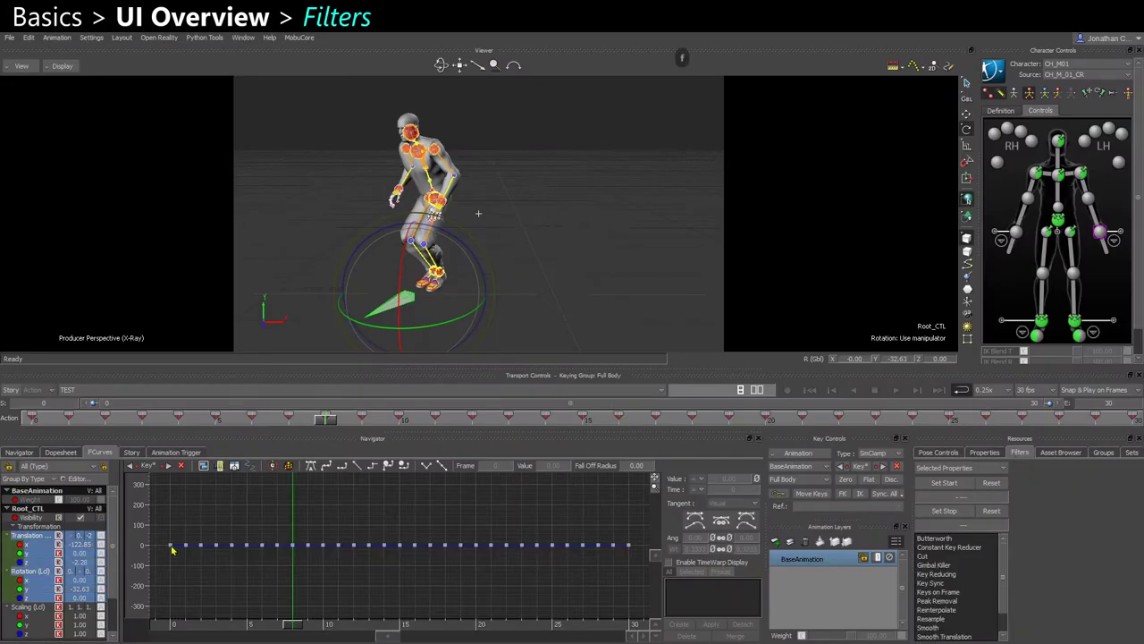
Go to frame 9 and fit the selected rig markers' Translation and Rotation curves in the FCurves view
key(a)
ctrl+drag(360, 547, 259, 587)
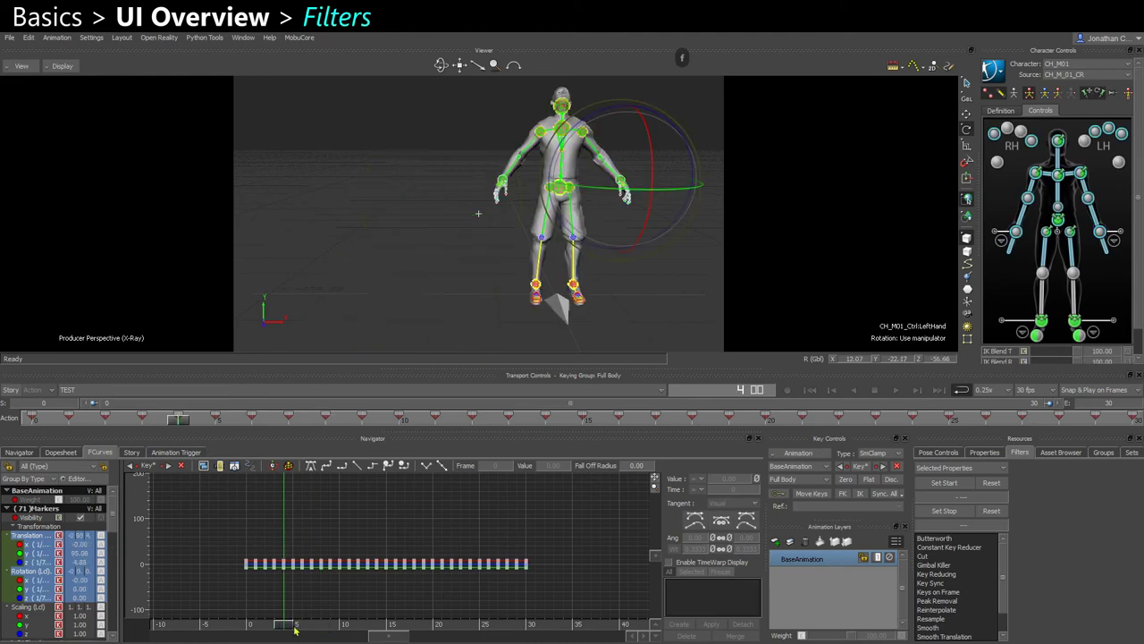
drag(296, 631, 330, 630)
key(f)
scroll(407, 550, down, 1)
click(42, 571)
ctrl+click(32, 537)
key(a)
ctrl+drag(385, 520, 336, 508)
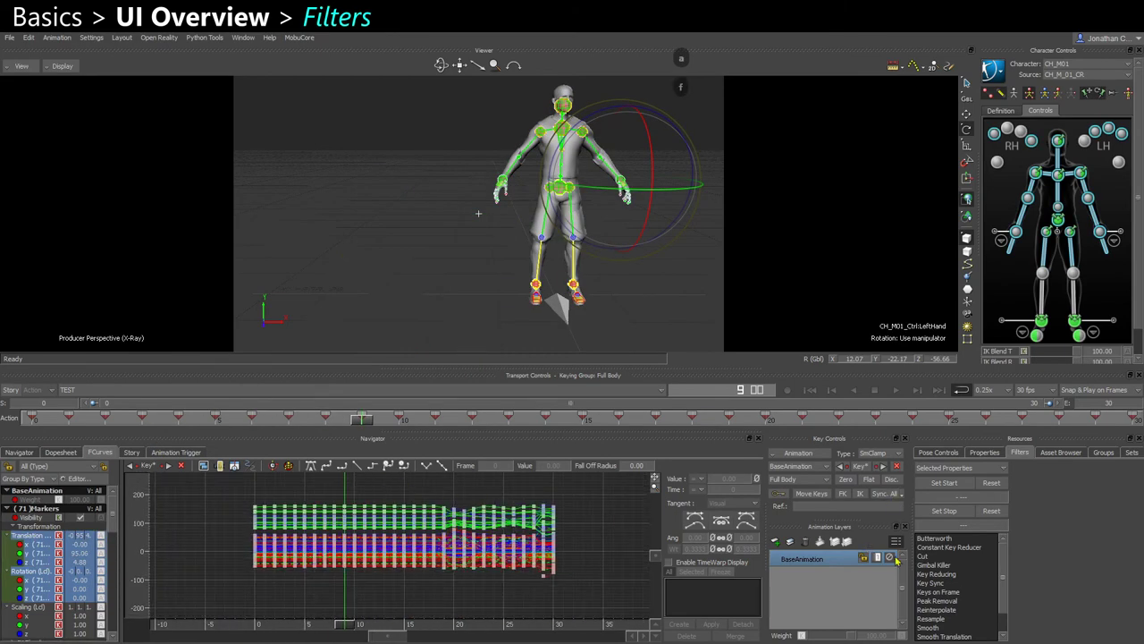
Examine the Butterworth filter's settings, close them without applying, and look through the remaining filters in the list
click(935, 537)
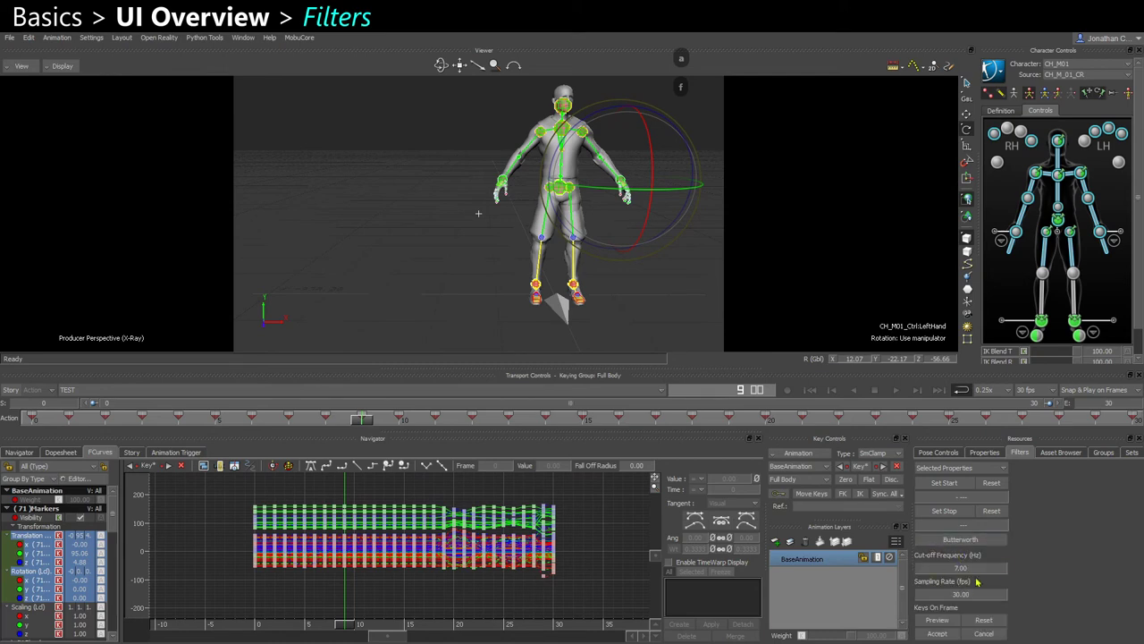
click(982, 632)
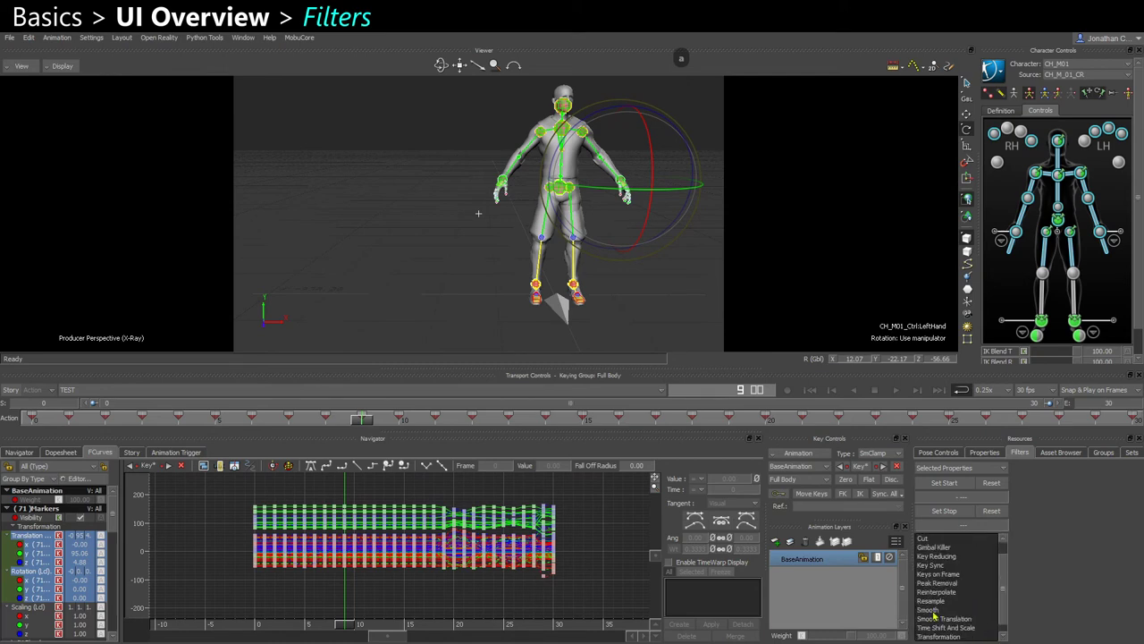
click(927, 626)
click(996, 634)
click(933, 590)
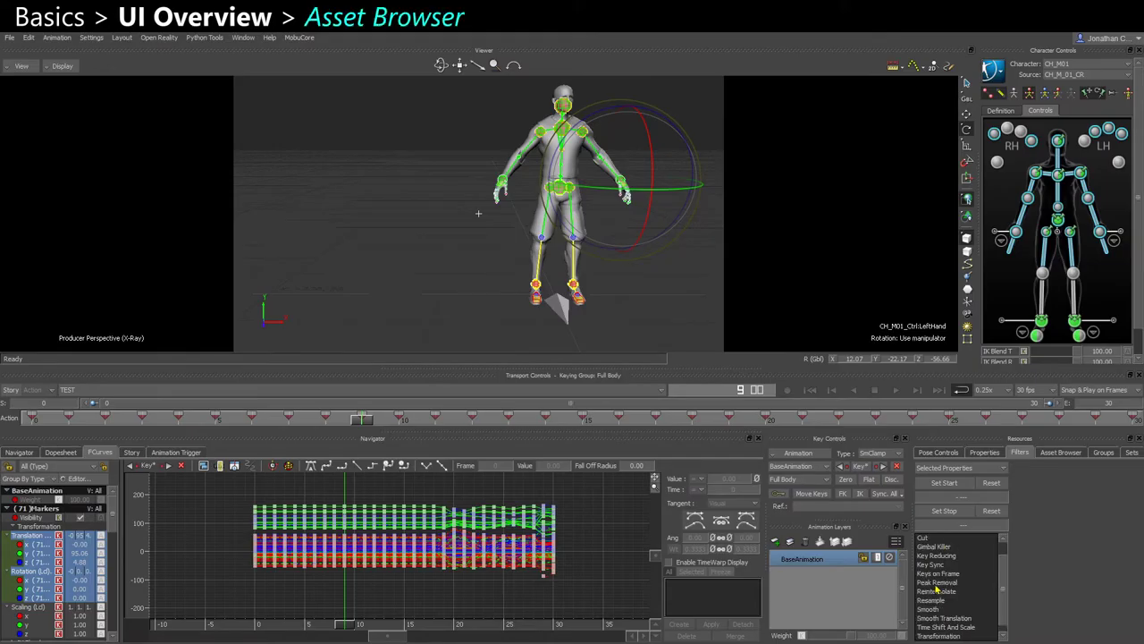
Show the Asset Browser and open the folder chooser for adding a favorite path, leaving it without choosing a folder
click(1054, 453)
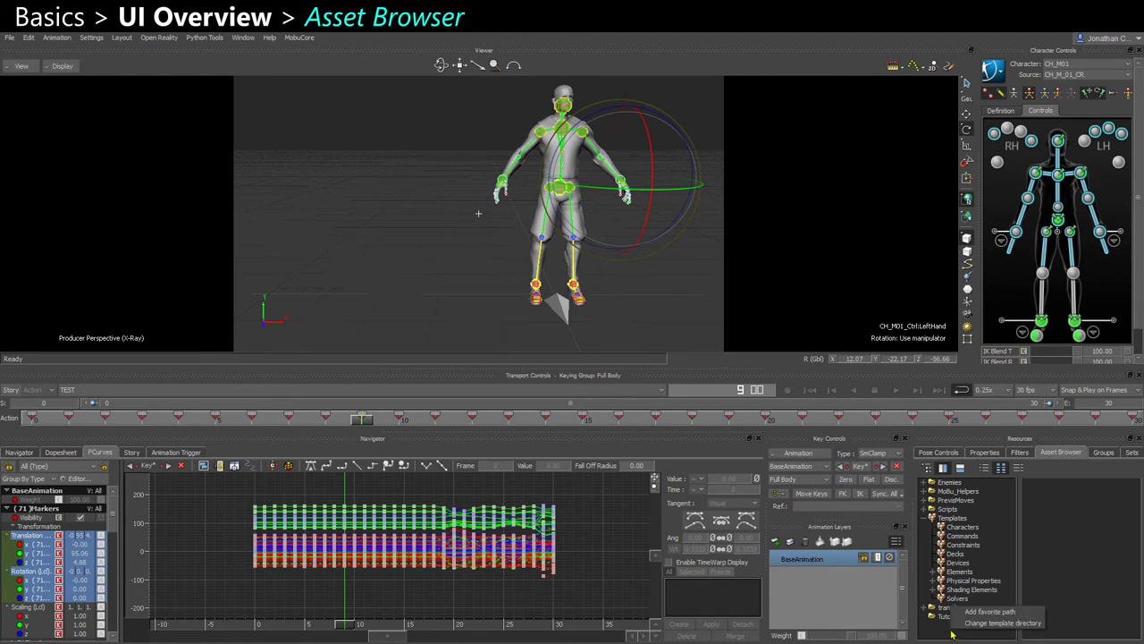
right_click(952, 635)
click(975, 619)
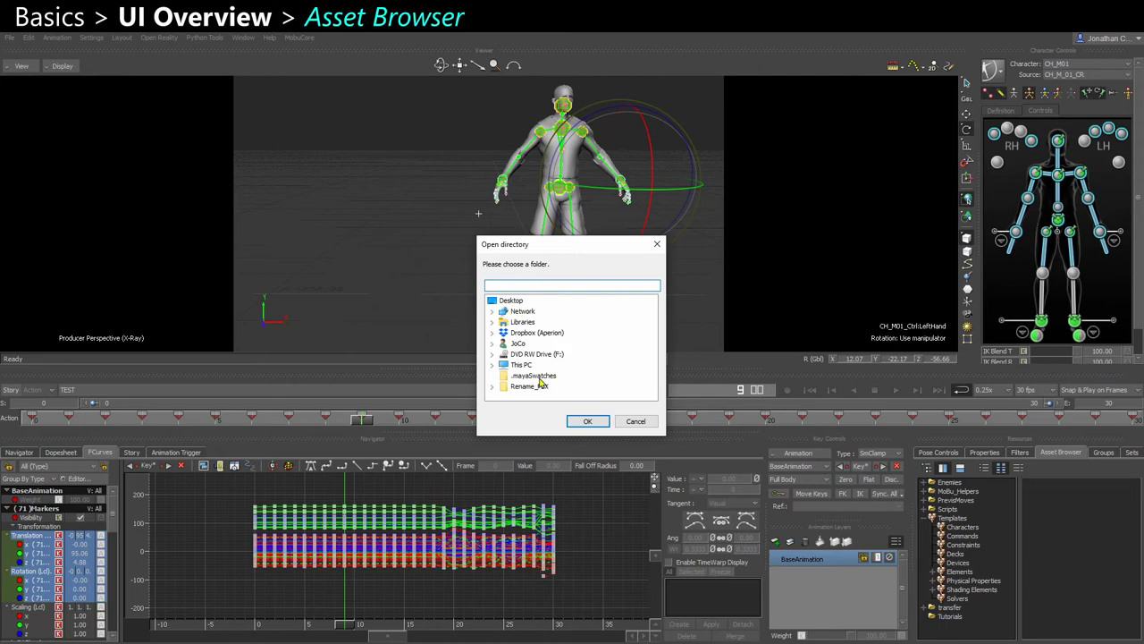
click(633, 420)
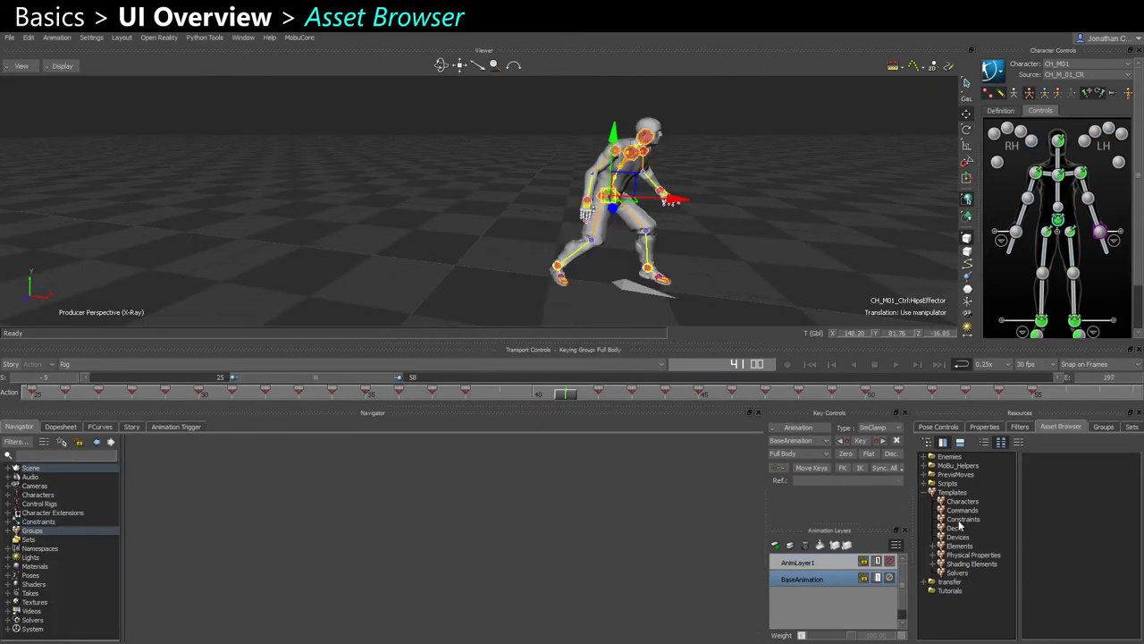
Look through the Constraints templates in the Asset Browser
click(963, 519)
drag(1085, 633, 1045, 633)
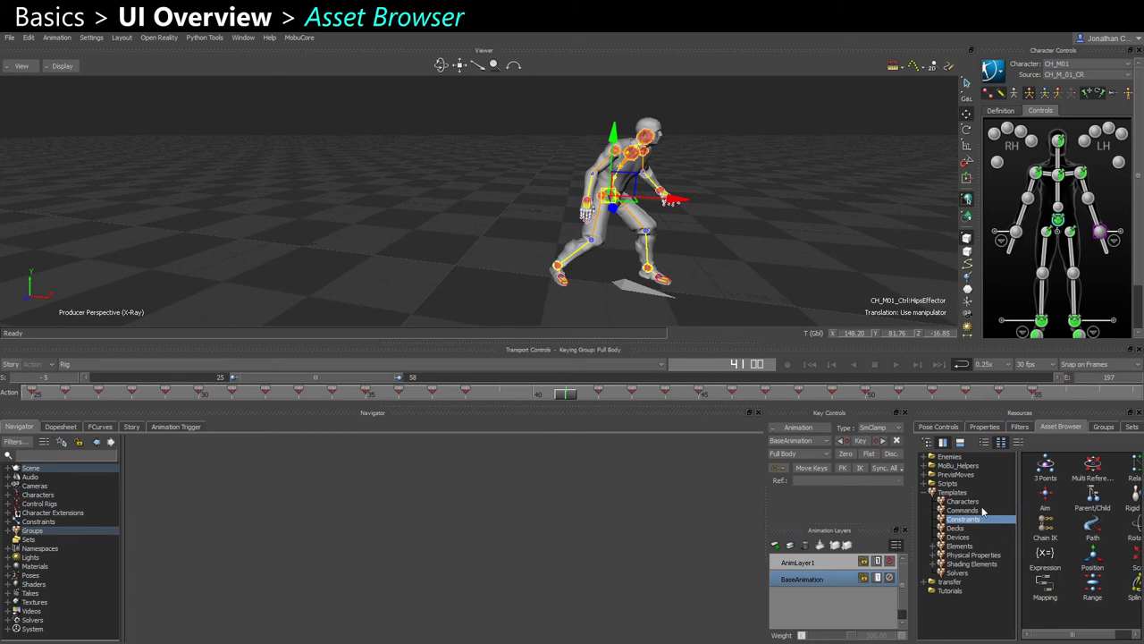
mouse_move(1044, 500)
mouse_down()
mouse_move(801, 281)
mouse_move(1035, 497)
mouse_up()
Add a Null from the Elements templates to the scene beside the character and frame it in the viewer
click(960, 547)
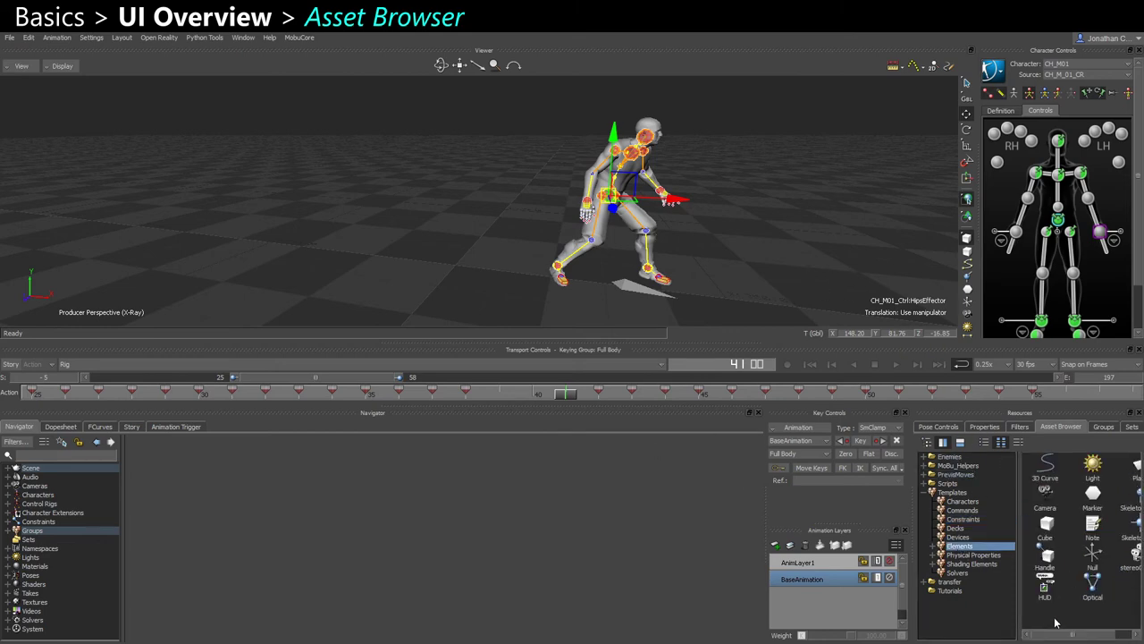
drag(1064, 634, 1078, 634)
drag(1081, 563, 733, 272)
shift+drag(661, 257, 583, 331)
key(f)
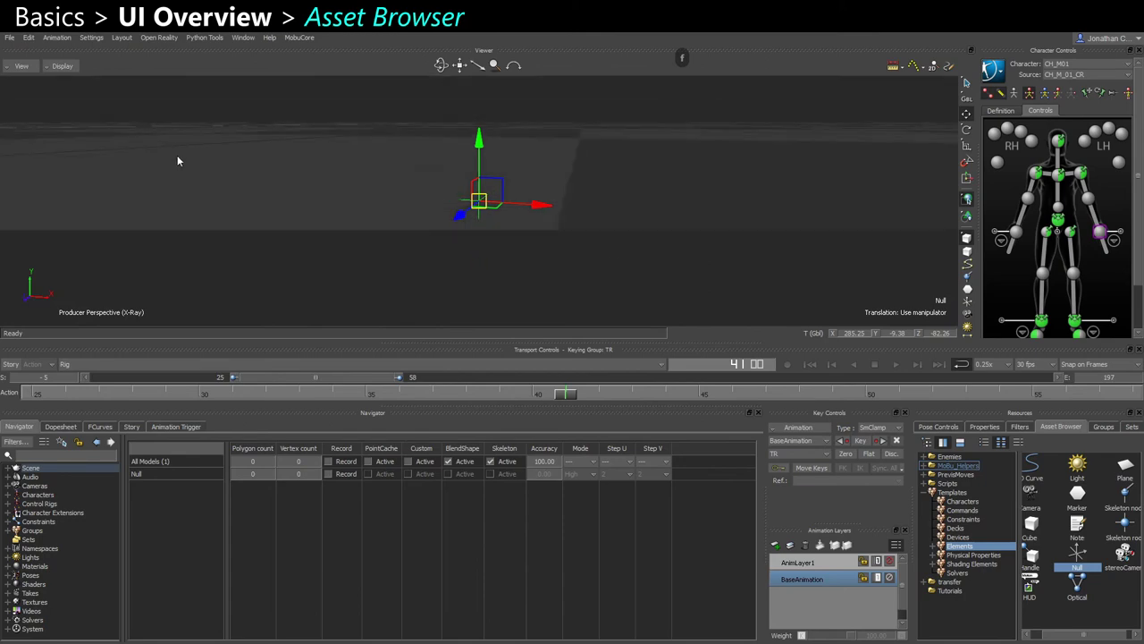
Add a Marker from the Elements templates to the floor near the character's feet
mouse_move(1066, 637)
mouse_down()
mouse_move(1017, 635)
mouse_move(1117, 636)
mouse_up()
mouse_move(1073, 500)
mouse_down()
mouse_move(524, 331)
mouse_move(462, 226)
mouse_move(482, 308)
mouse_up()
shift+drag(452, 242, 494, 220)
scroll(493, 225, down, 5)
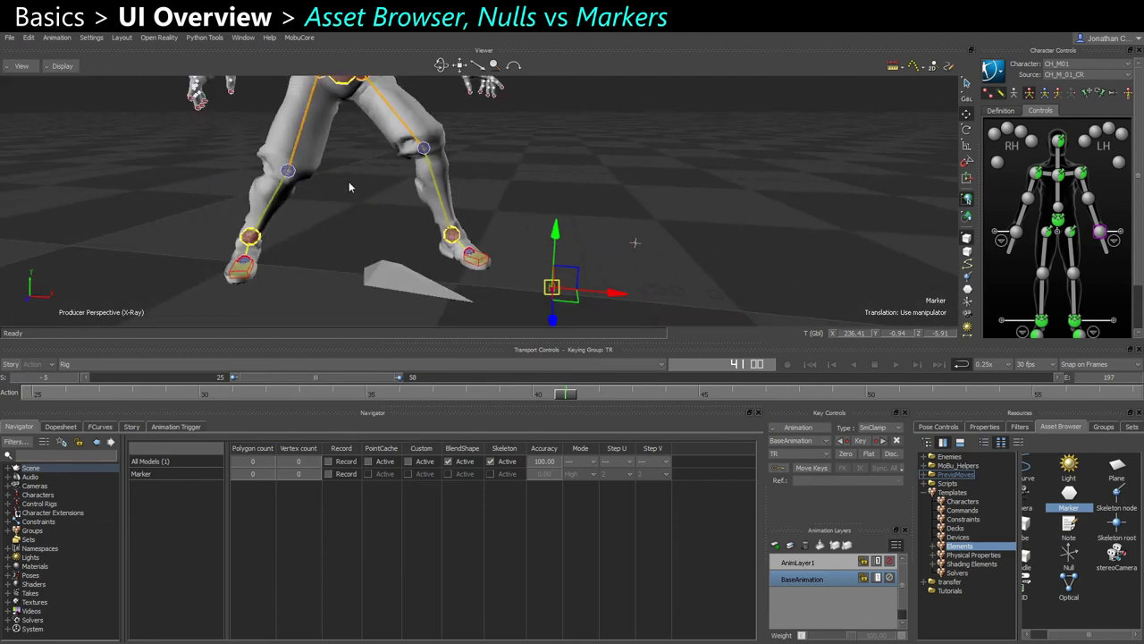
mouse_move(444, 213)
ctrl+mouse_down()
mouse_move(445, 247)
mouse_move(412, 208)
mouse_move(402, 245)
ctrl+mouse_up()
scroll(401, 246, up, 1)
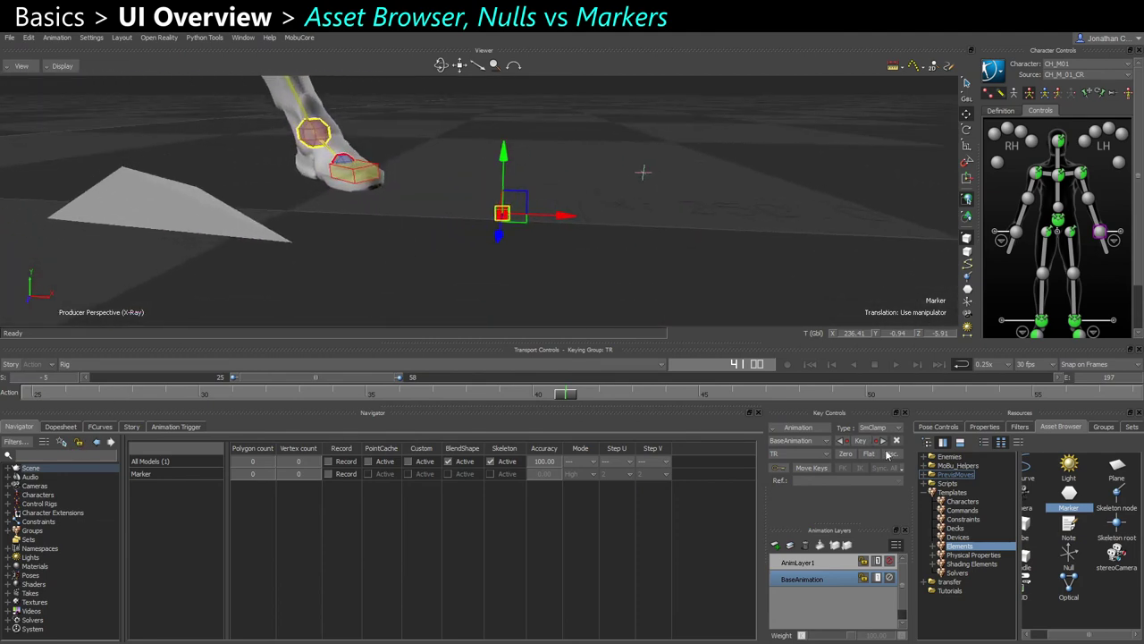
Expand the Marker Settings in the marker's properties, set its Look to Hard Cross and its Size to 640
click(979, 428)
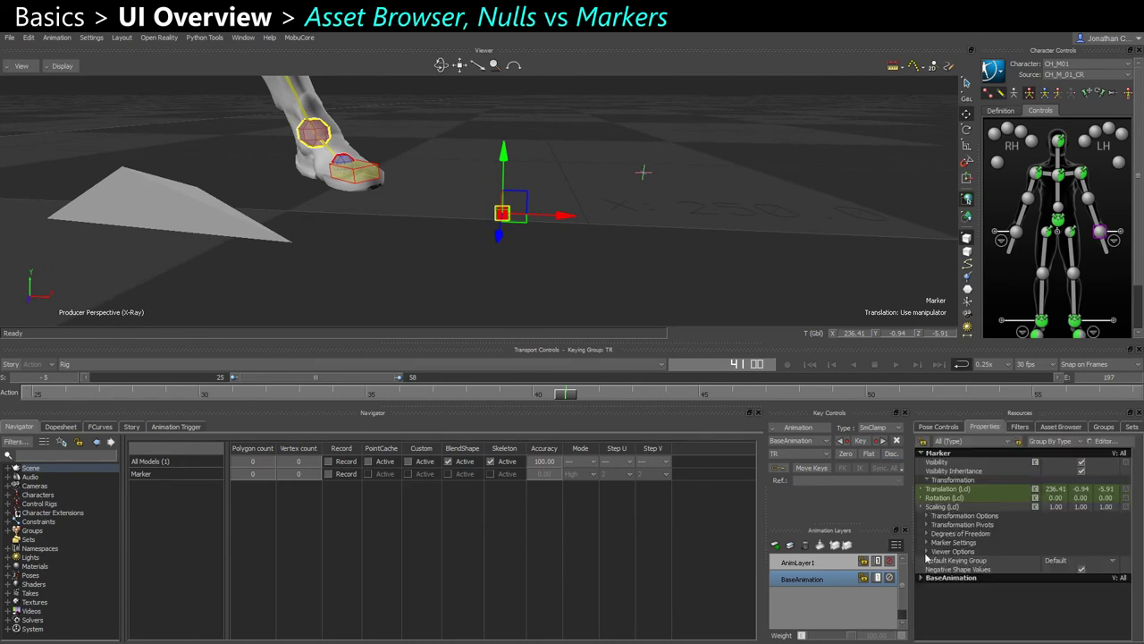
click(926, 541)
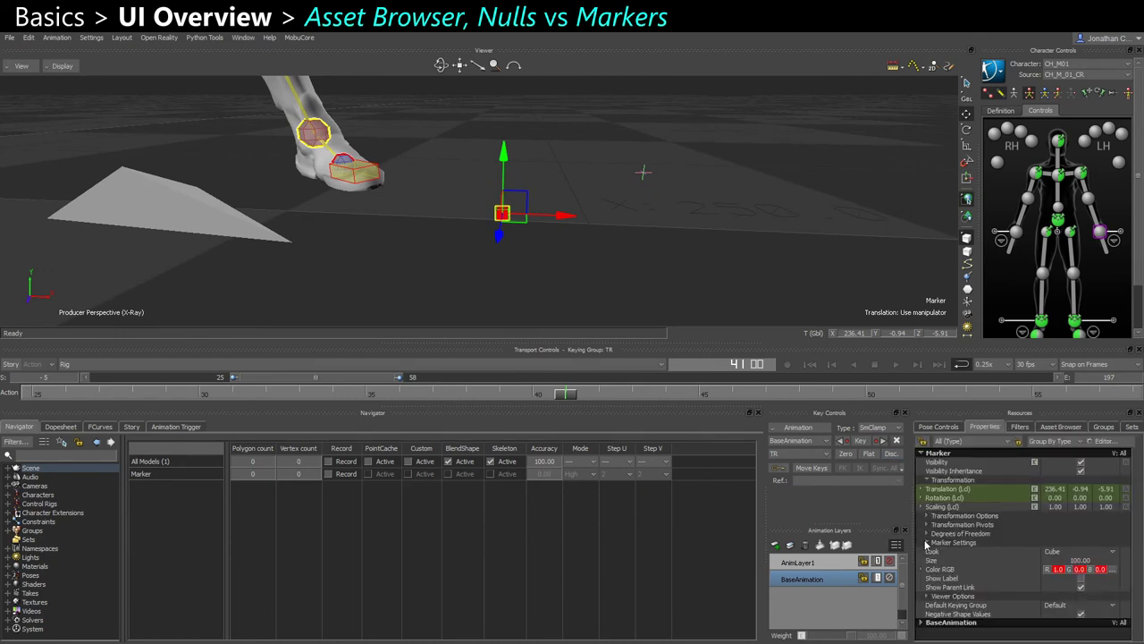
click(1062, 551)
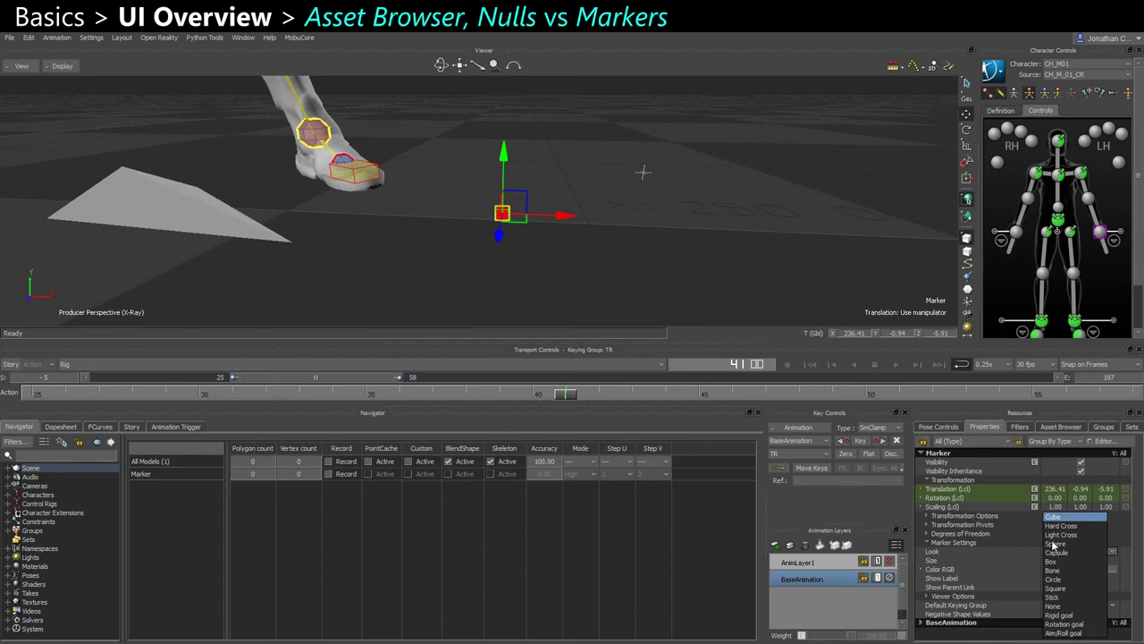
click(1059, 527)
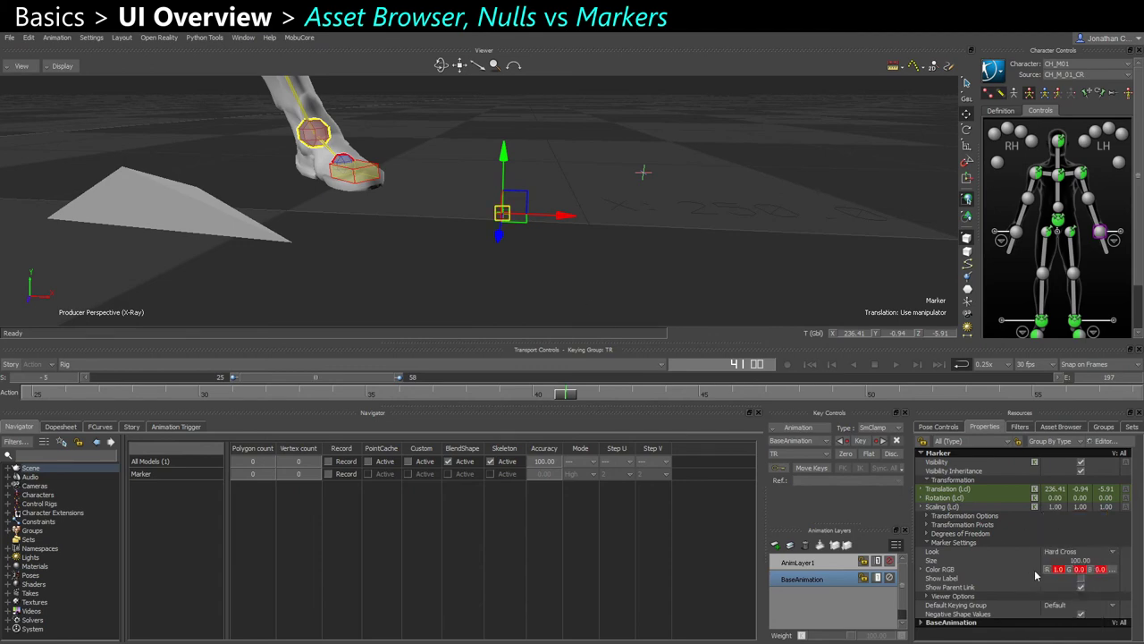
drag(1085, 561, 1116, 561)
Try the Capsule and Box looks on the marker, and set its Look back to Cube
click(1061, 552)
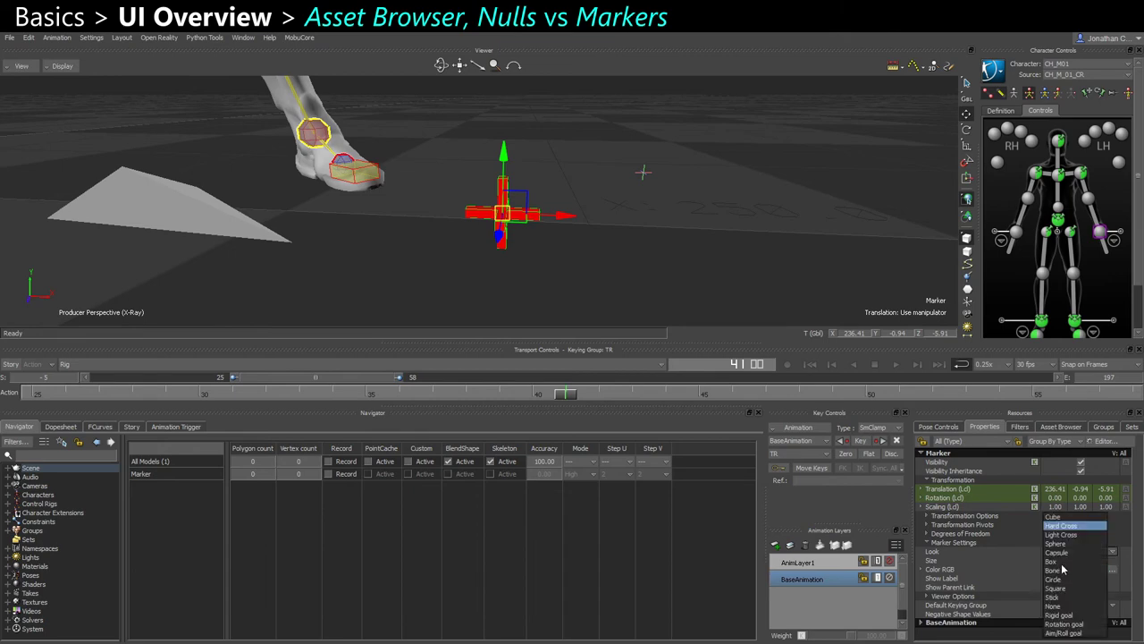
click(1062, 553)
mouse_move(580, 239)
ctrl+shift+mouse_down()
mouse_move(540, 231)
mouse_move(567, 237)
ctrl+shift+mouse_up()
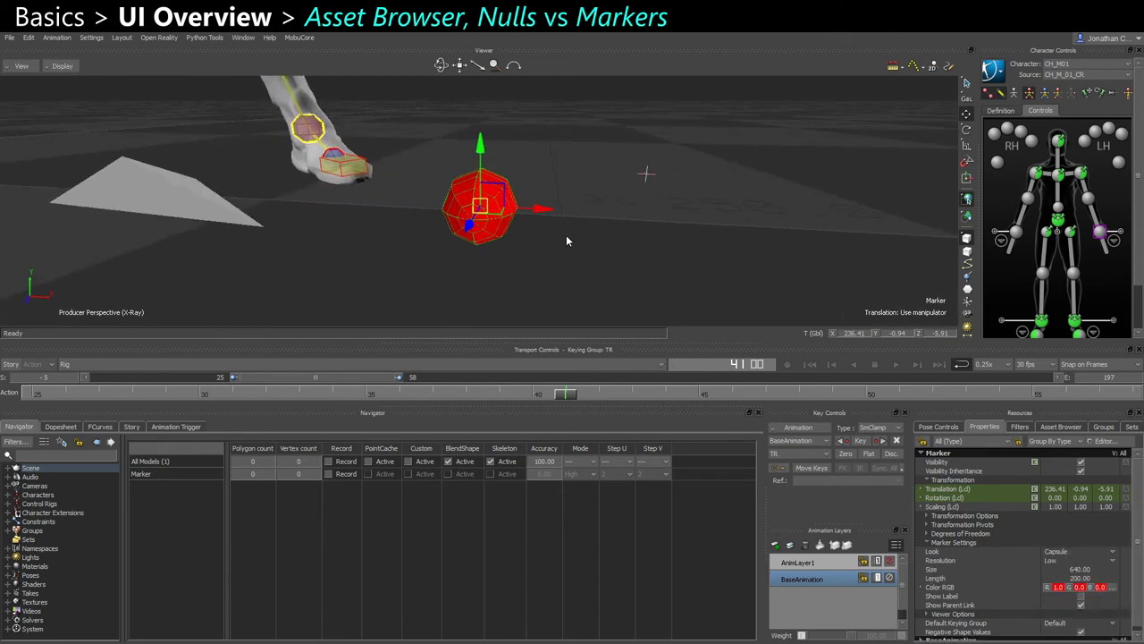
click(1067, 555)
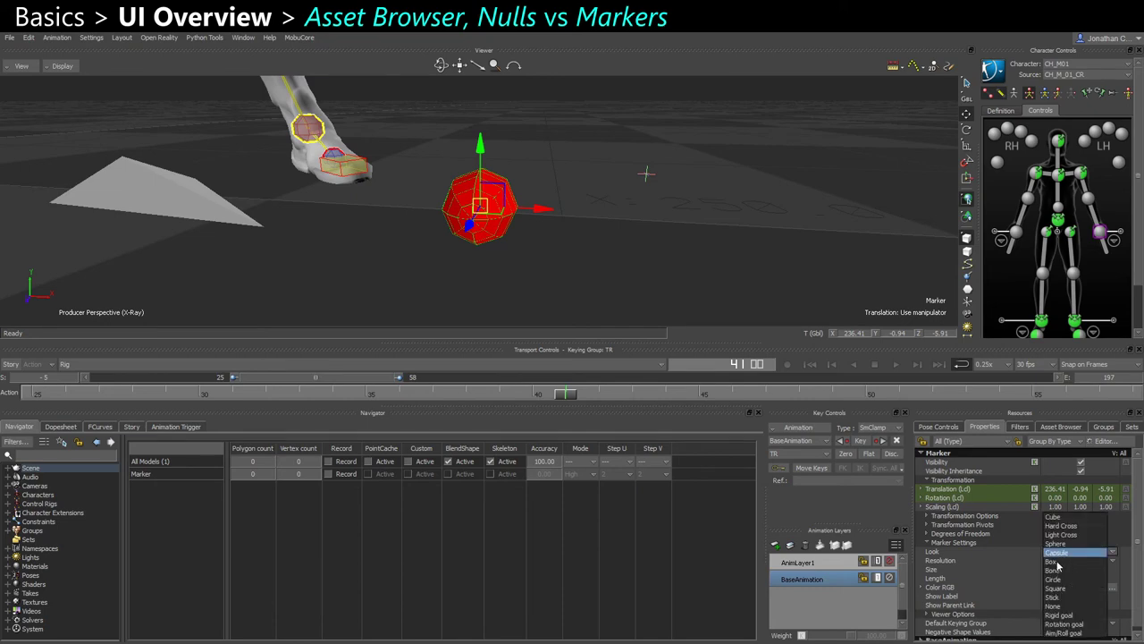
click(1055, 563)
mouse_move(595, 256)
mouse_down()
mouse_move(616, 256)
mouse_move(619, 188)
mouse_move(662, 268)
mouse_move(628, 258)
mouse_up()
click(1052, 555)
click(1059, 518)
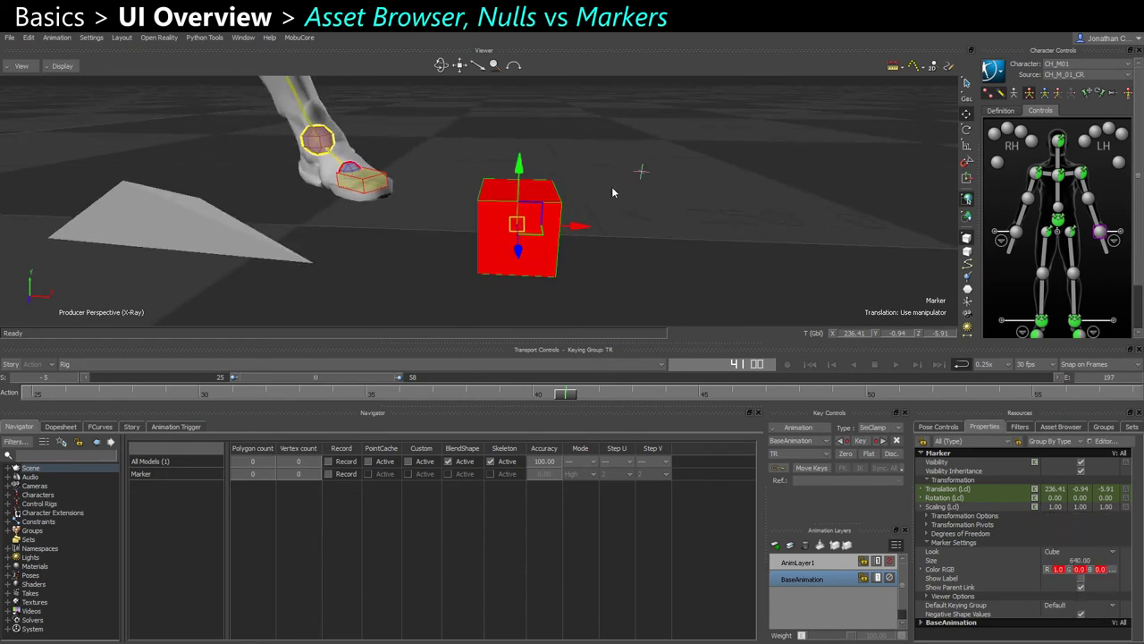
Select the Null in the viewer, expand its Null Settings and set its Size to 776
click(640, 170)
drag(667, 204, 779, 284)
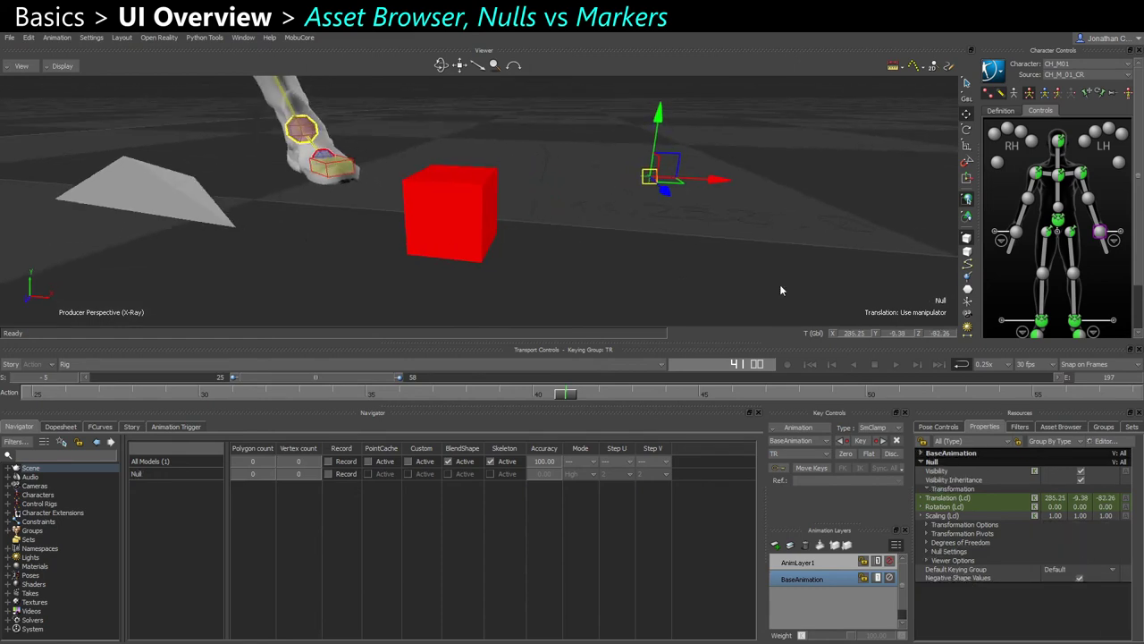
click(927, 551)
drag(1078, 568, 1122, 569)
Try the None look on the Null and restore its Look to Cross
click(1058, 561)
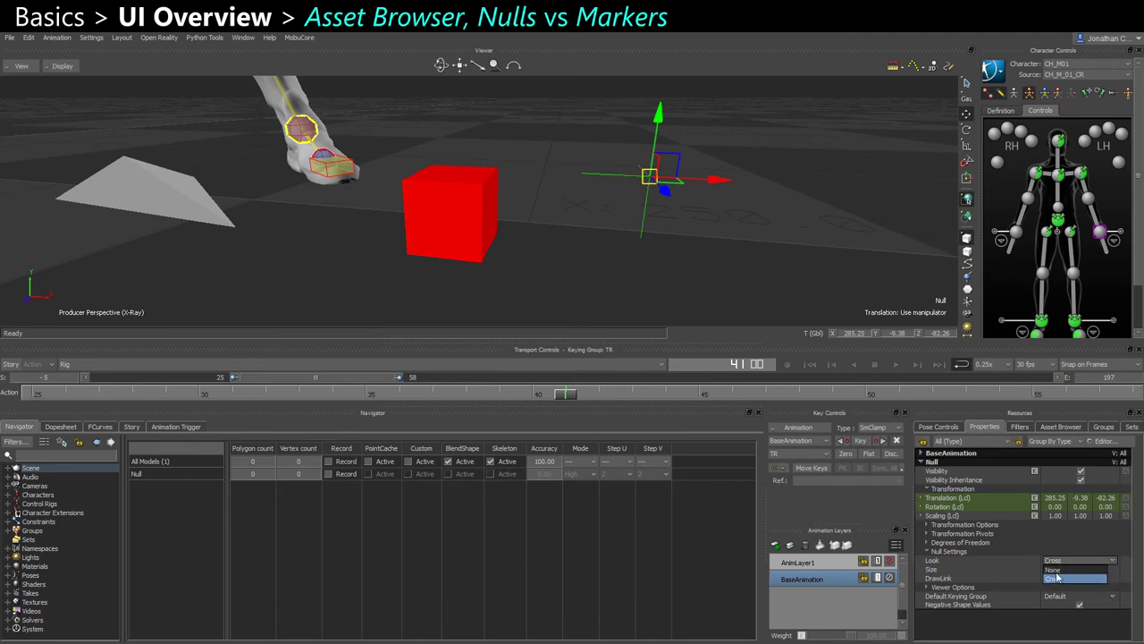
click(1055, 570)
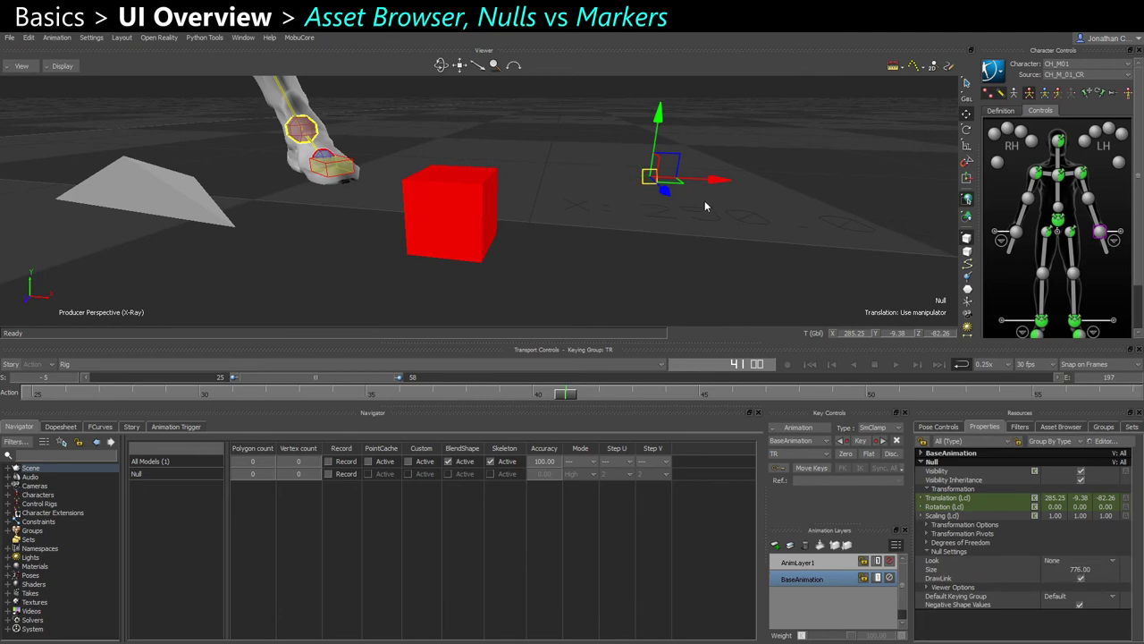
click(1058, 560)
click(1055, 579)
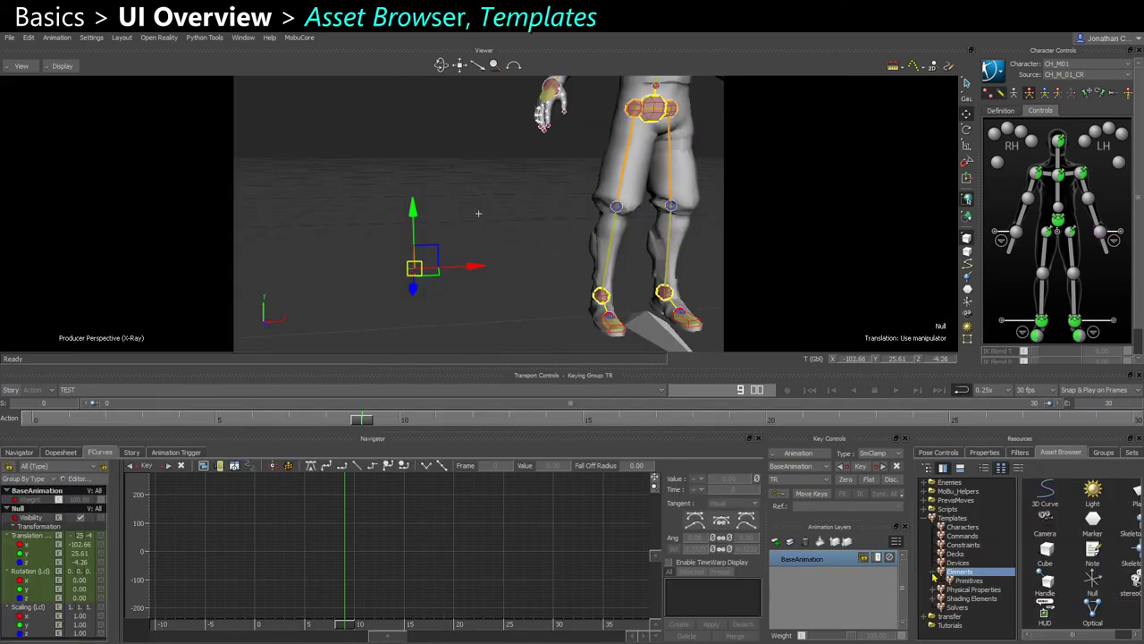
Look through the Primitives, Devices, Physical Properties and Shading Elements templates in the Asset Browser
click(965, 581)
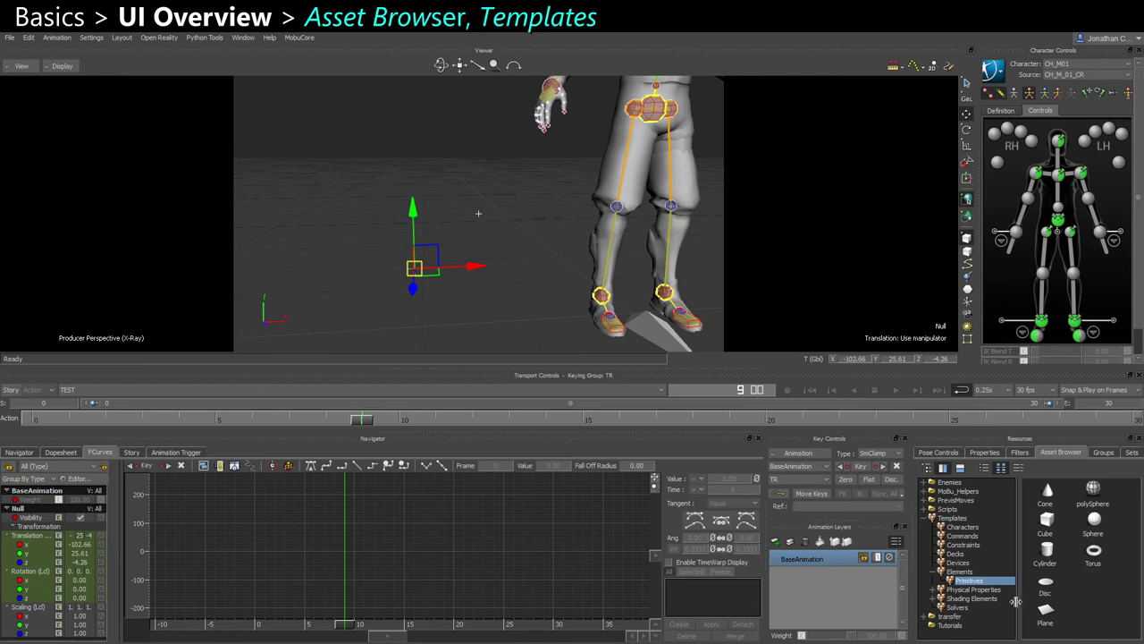
click(933, 573)
click(957, 564)
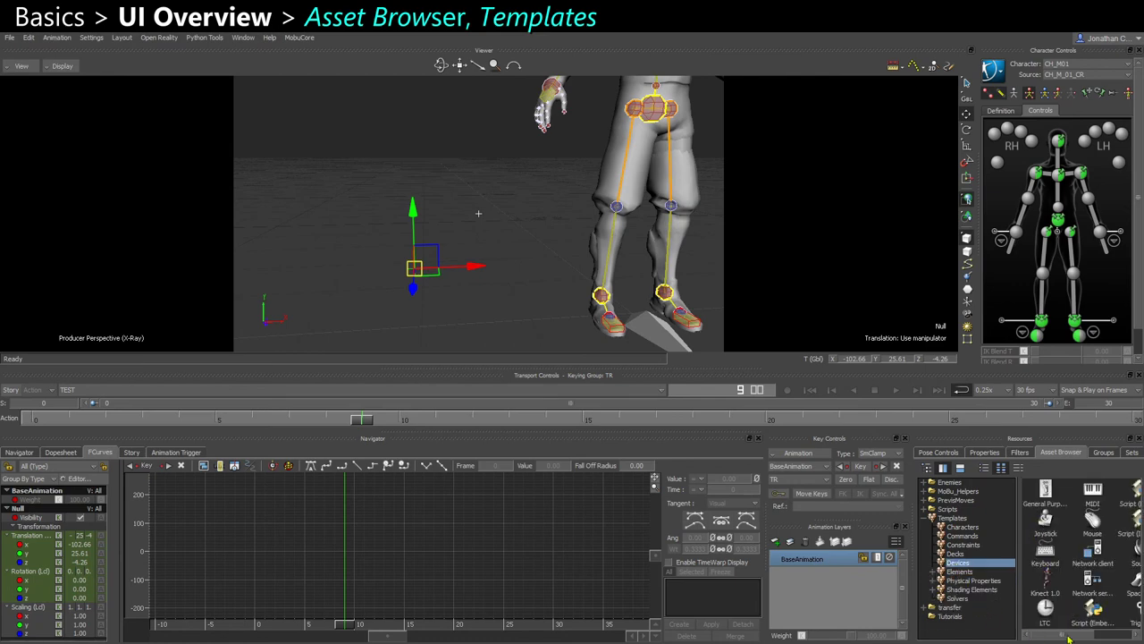
drag(1068, 635, 1075, 634)
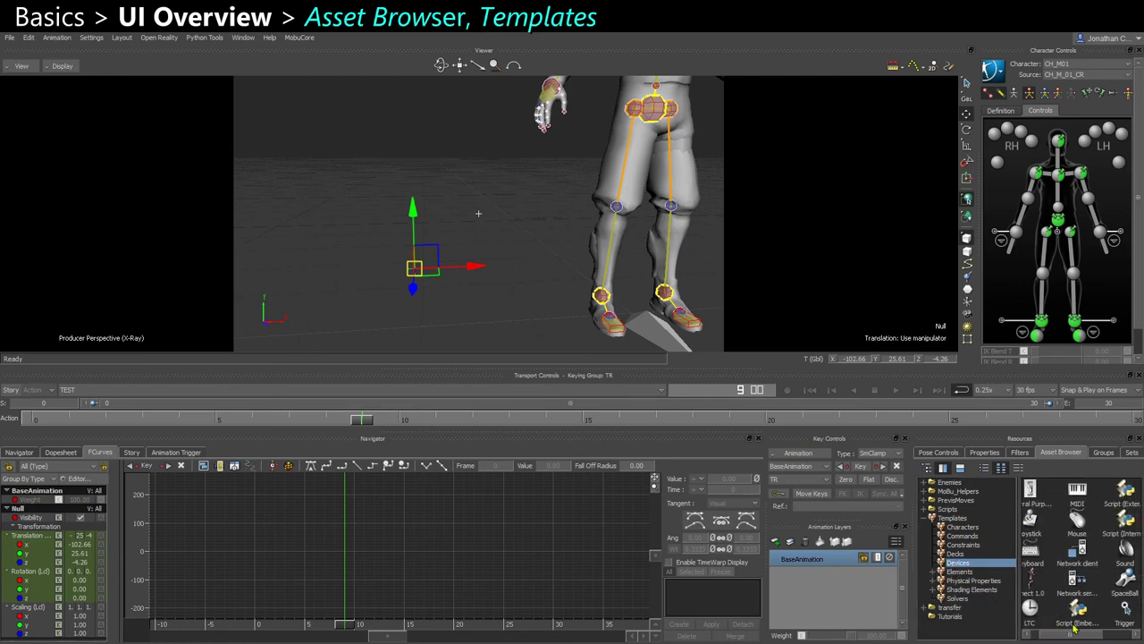
click(962, 581)
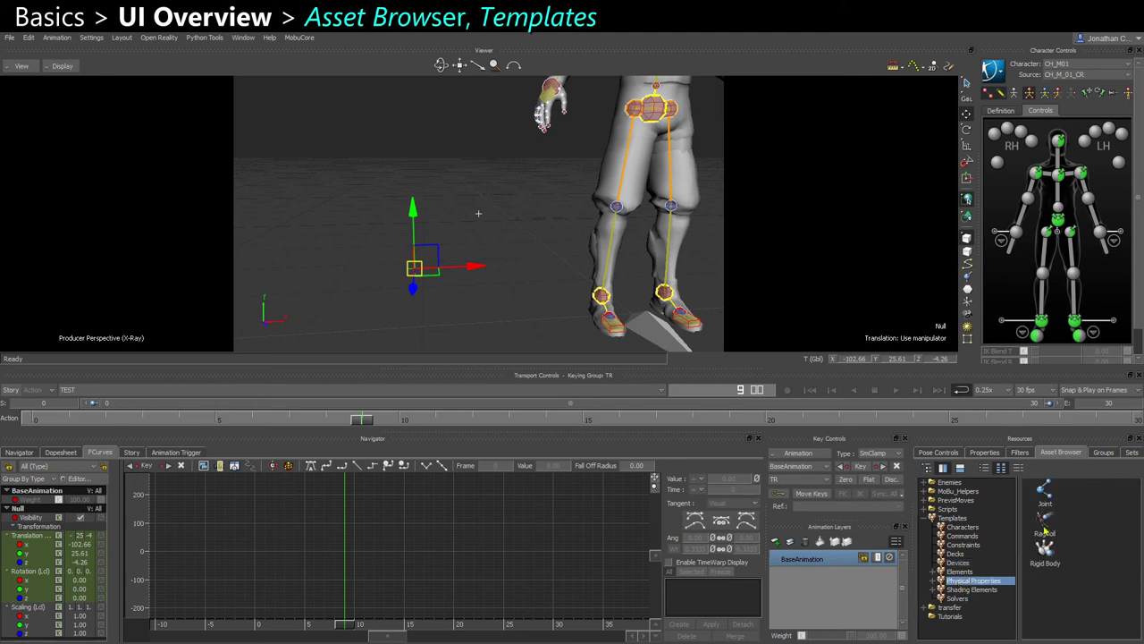
click(964, 590)
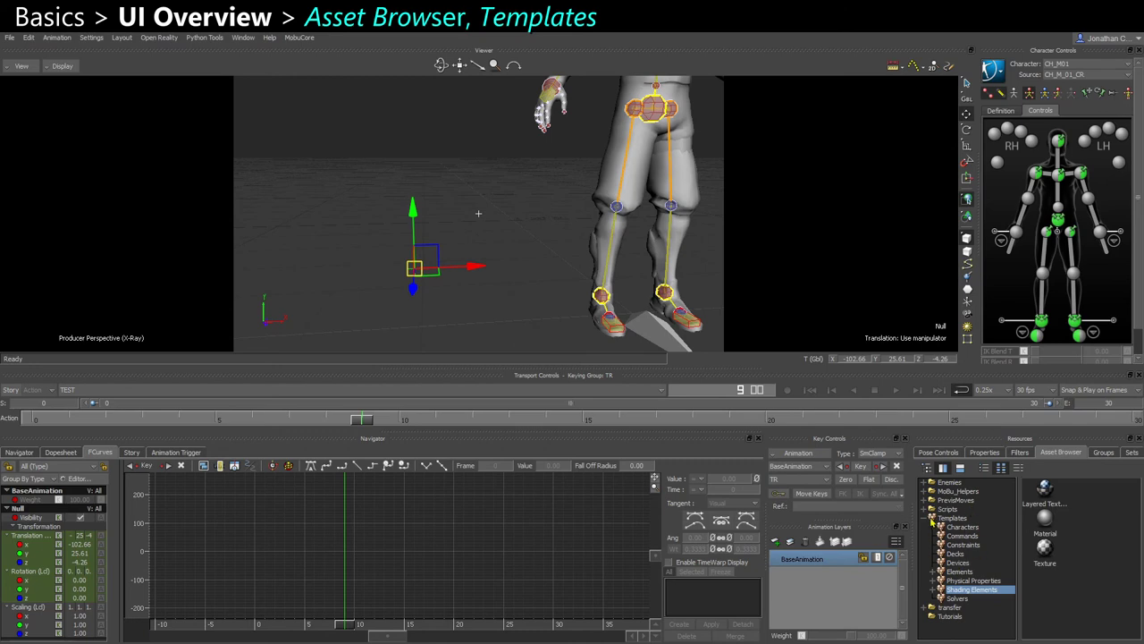
click(945, 518)
Expand the Scripts folder in the Asset Browser and look through its Tasks and ActionScript subfolders
click(949, 509)
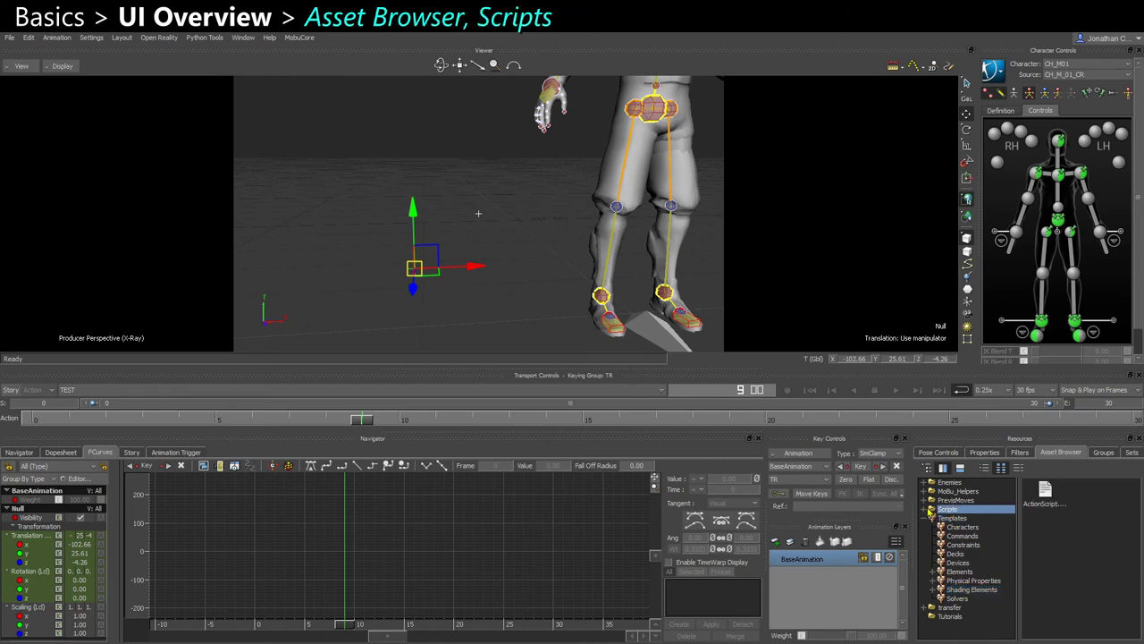
click(927, 510)
click(954, 562)
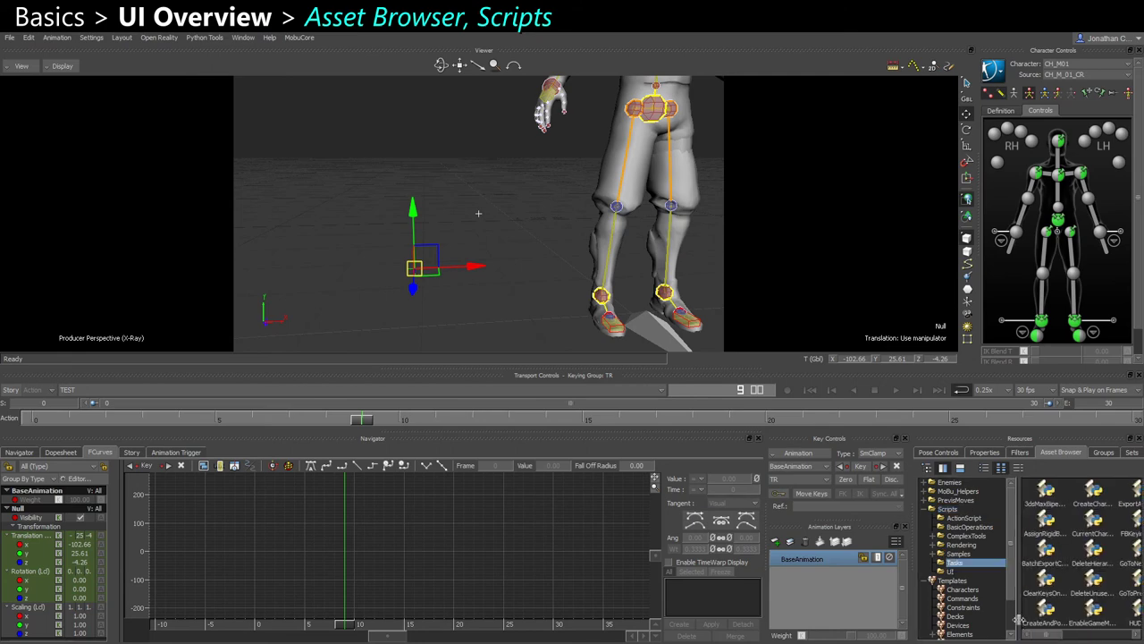
click(962, 517)
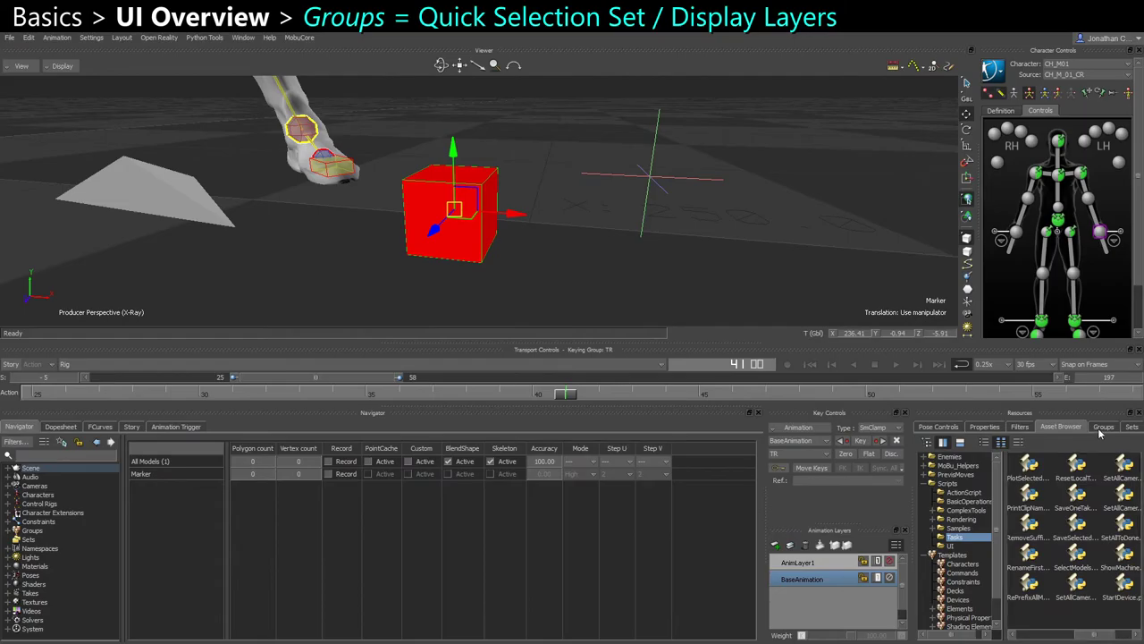
Show the Groups list in Resources and expand the Groups branch in the Navigator
click(1102, 427)
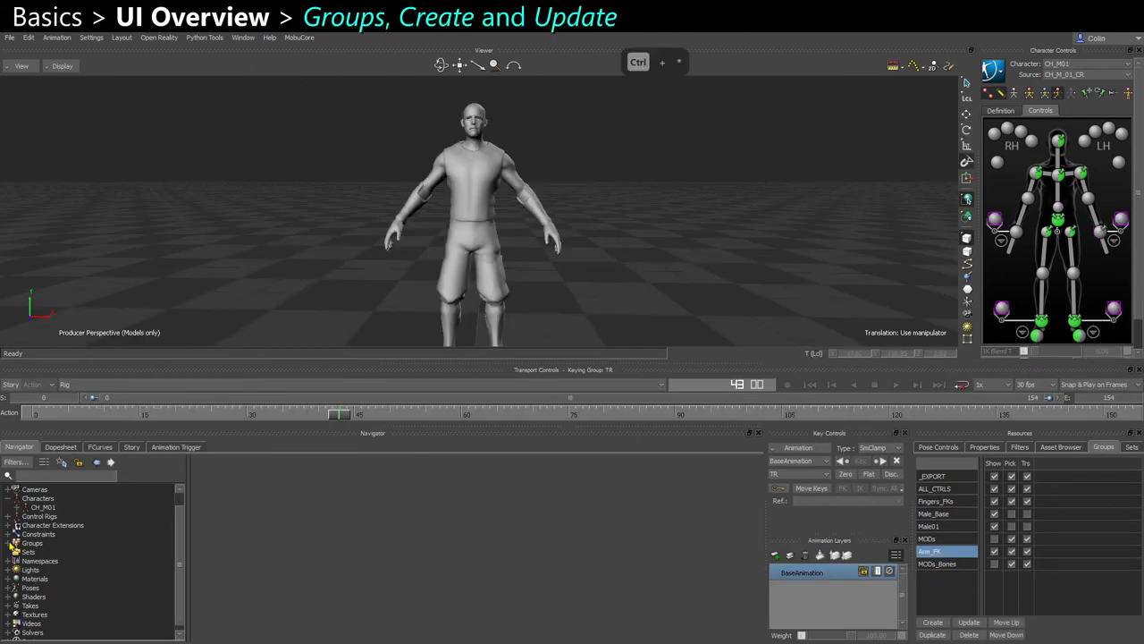
ctrl+click(9, 542)
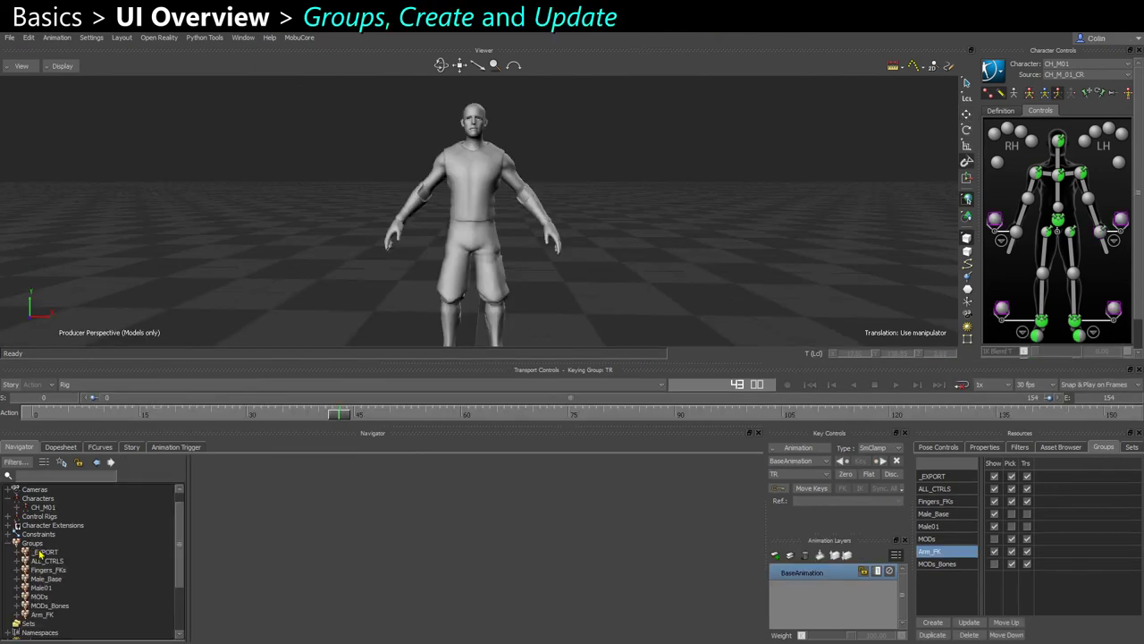
Display the character in X-Ray mode and hide the control rig's IK effectors so only the FK skeleton shows
right_click(29, 541)
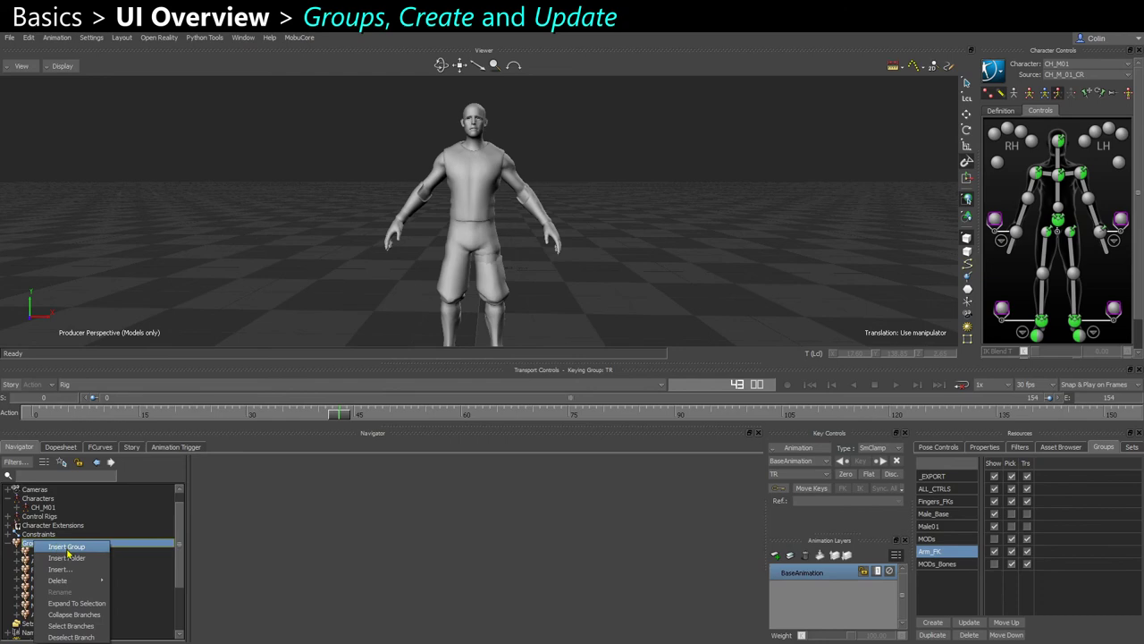
click(685, 197)
scroll(572, 228, up, 3)
key(ctrl+a)
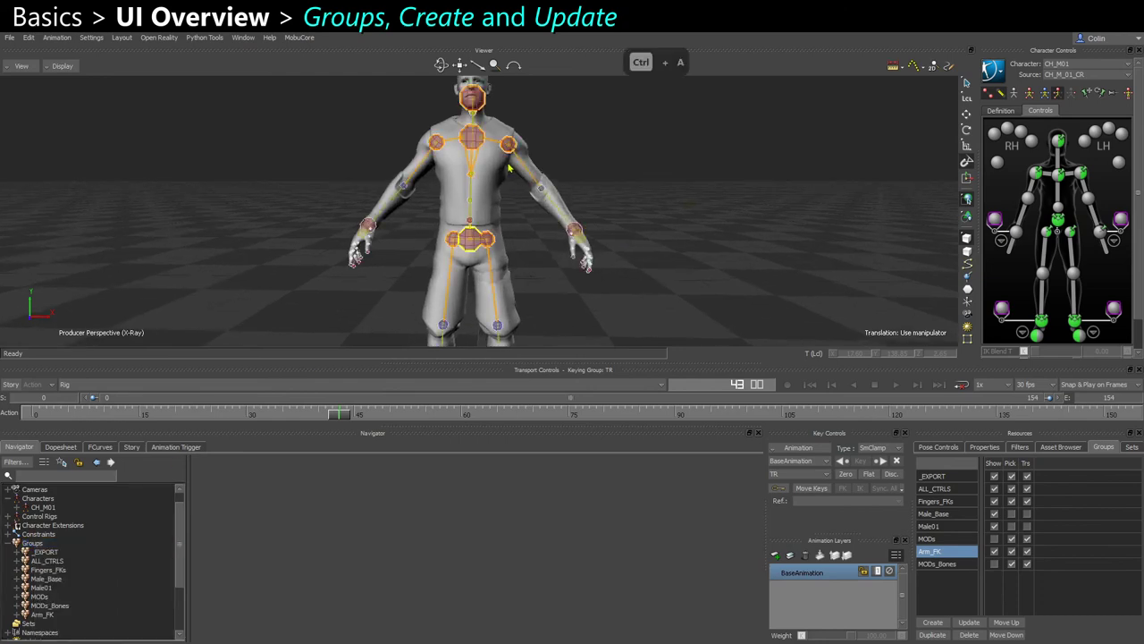
scroll(502, 171, up, 4)
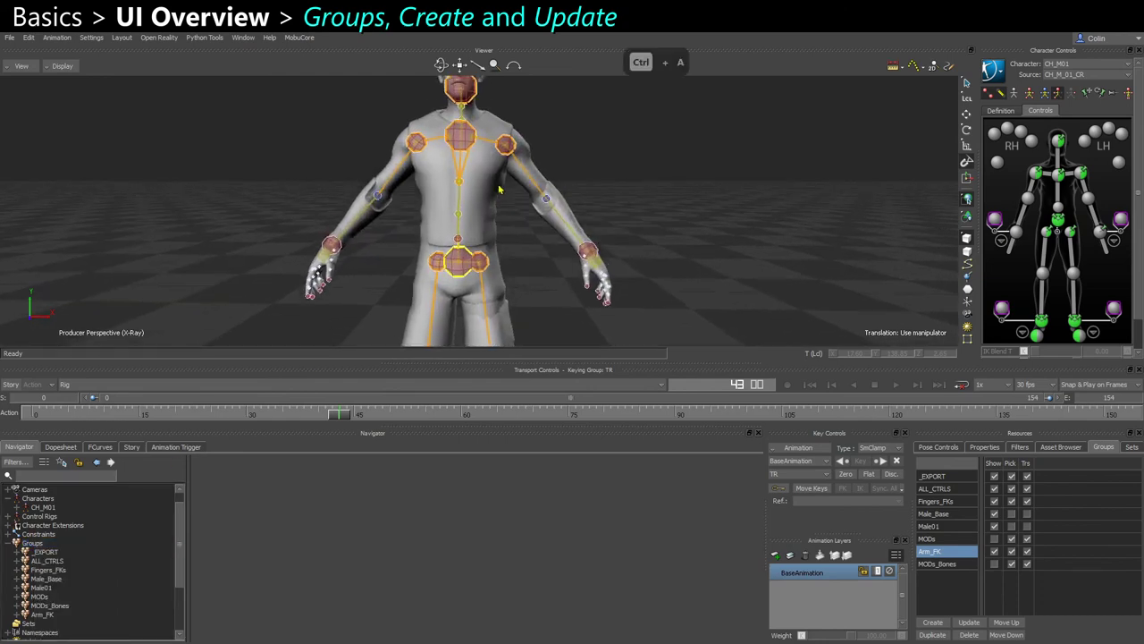
click(988, 92)
scroll(557, 146, down, 2)
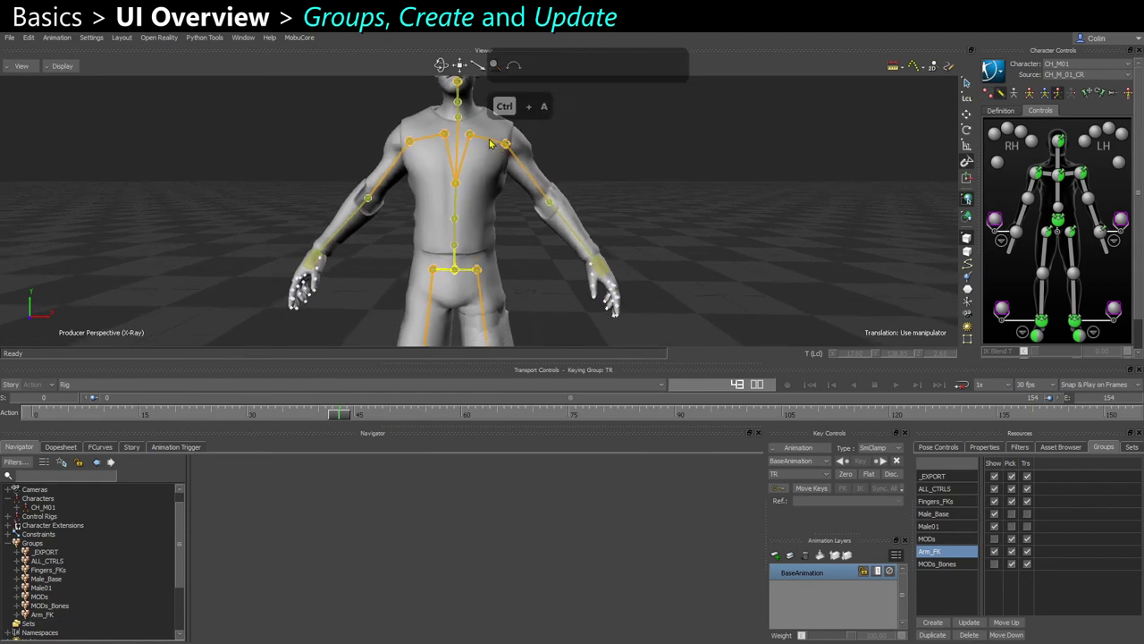
alt+drag(486, 163, 477, 177)
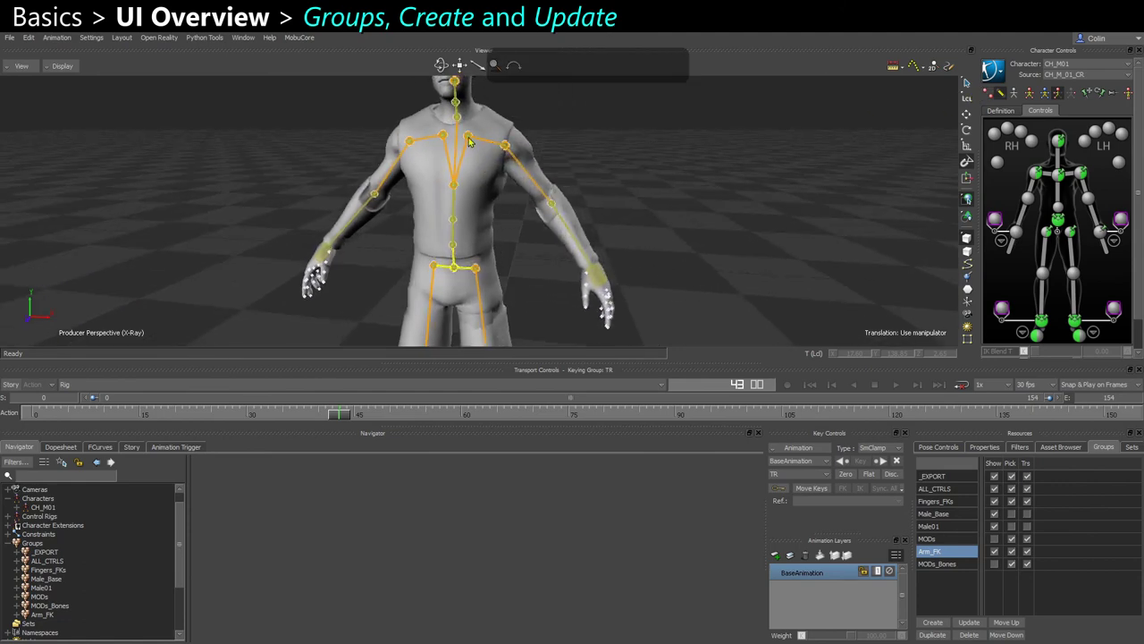
Create a group from the character's whole left arm and name it LArm
click(467, 137)
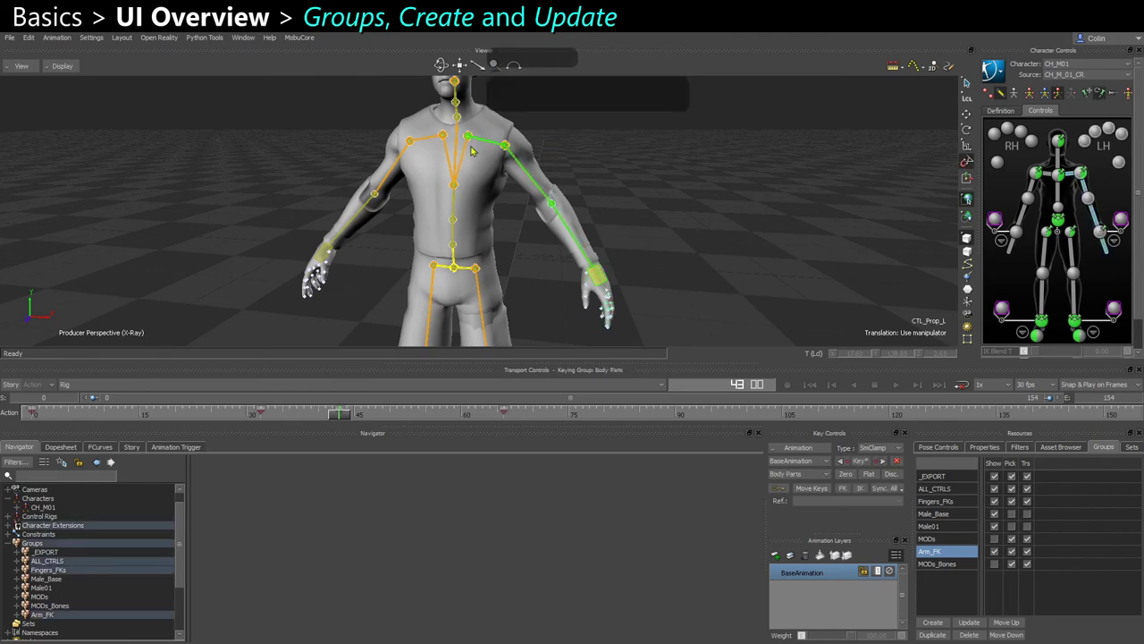
alt+drag(694, 247, 704, 242)
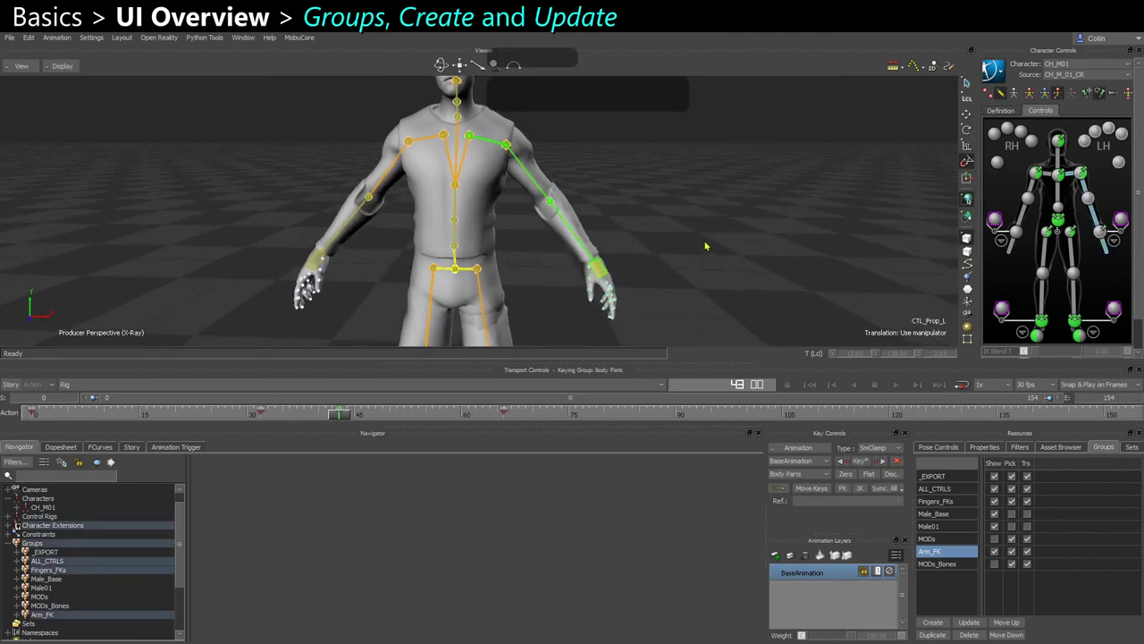
click(935, 622)
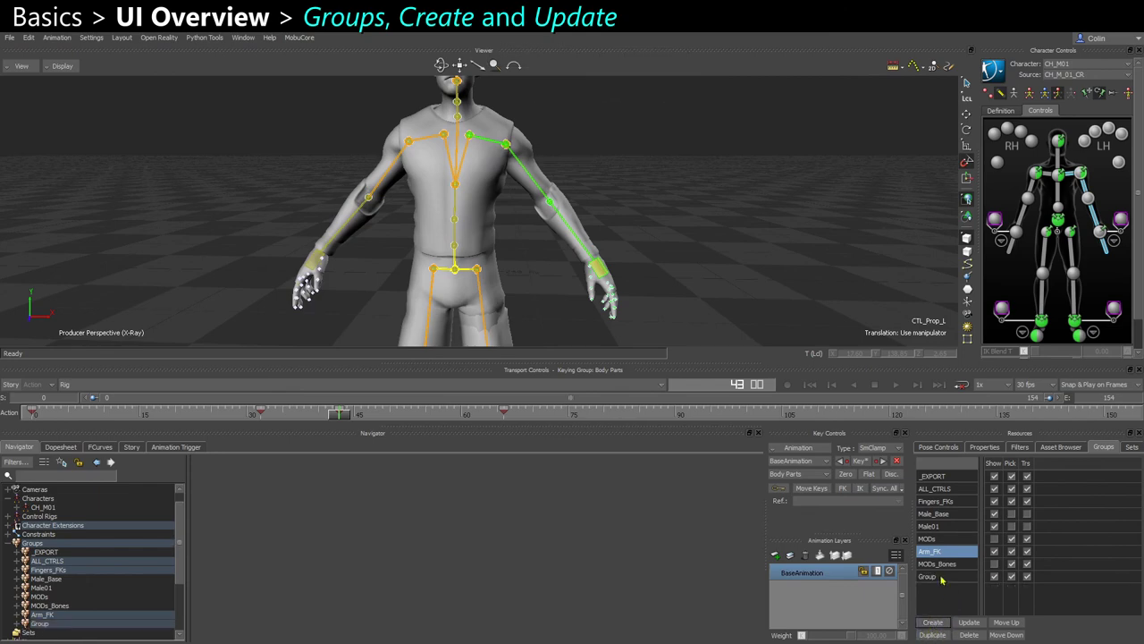
double_click(938, 577)
text(A)
key(BackSpace)
text(LArm)
key(Return)
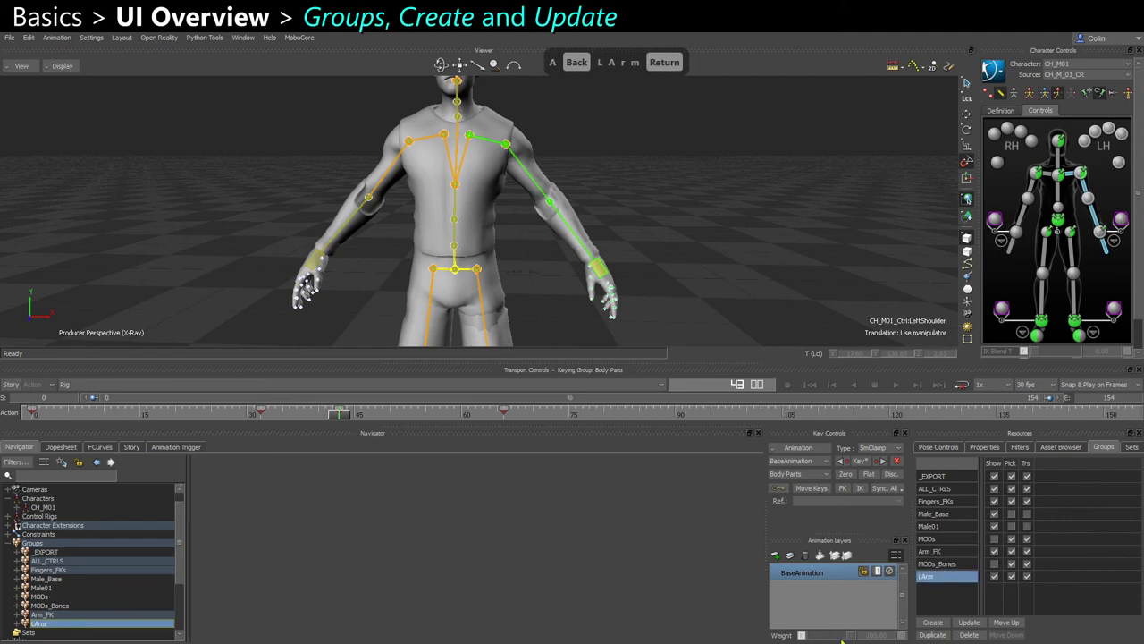
Hide and reshow the LArm group, and update it with the current selection
click(994, 577)
click(994, 577)
click(969, 623)
Remove the left hand's finger controls from the selection and update the LArm group with the remaining arm controls
ctrl+shift+drag(630, 300, 536, 290)
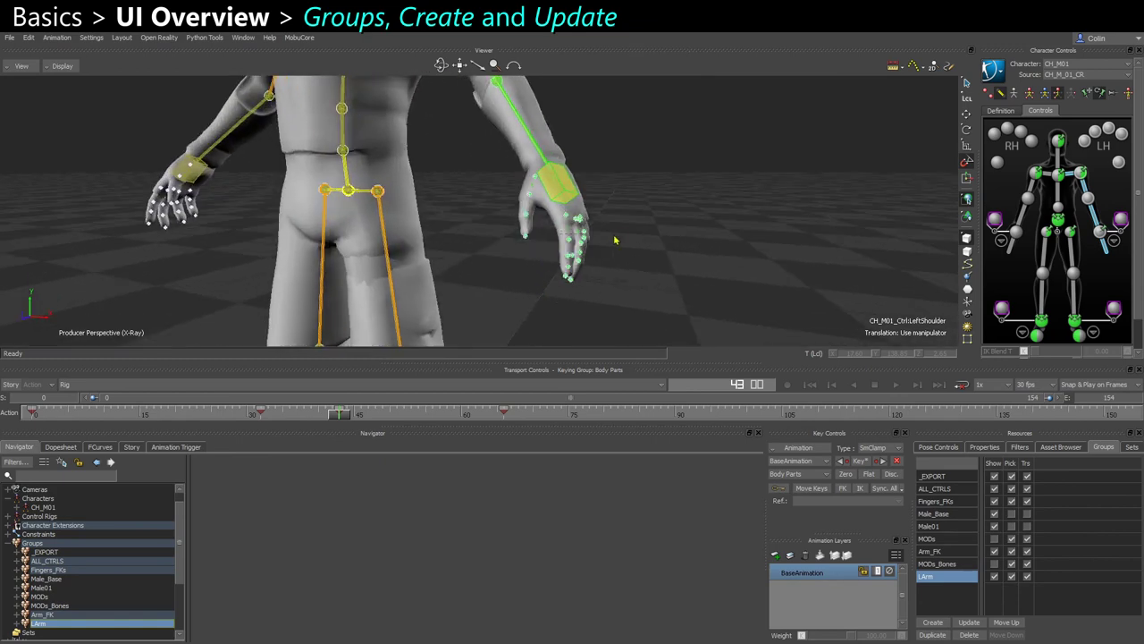
drag(620, 216, 540, 275)
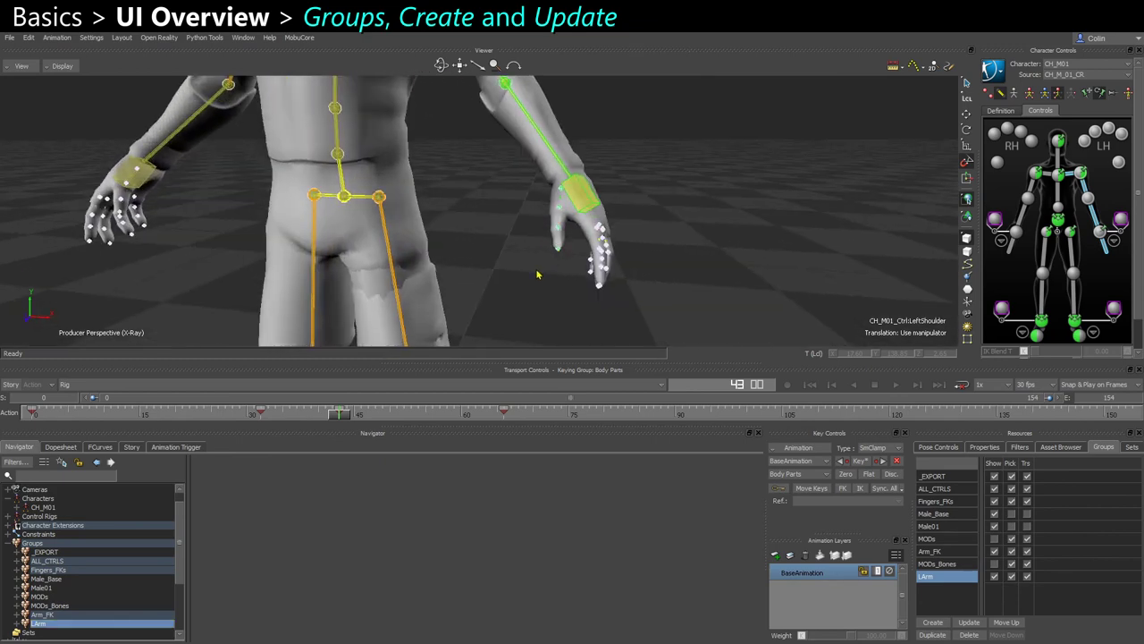
ctrl+click(564, 192)
ctrl+drag(571, 212, 536, 206)
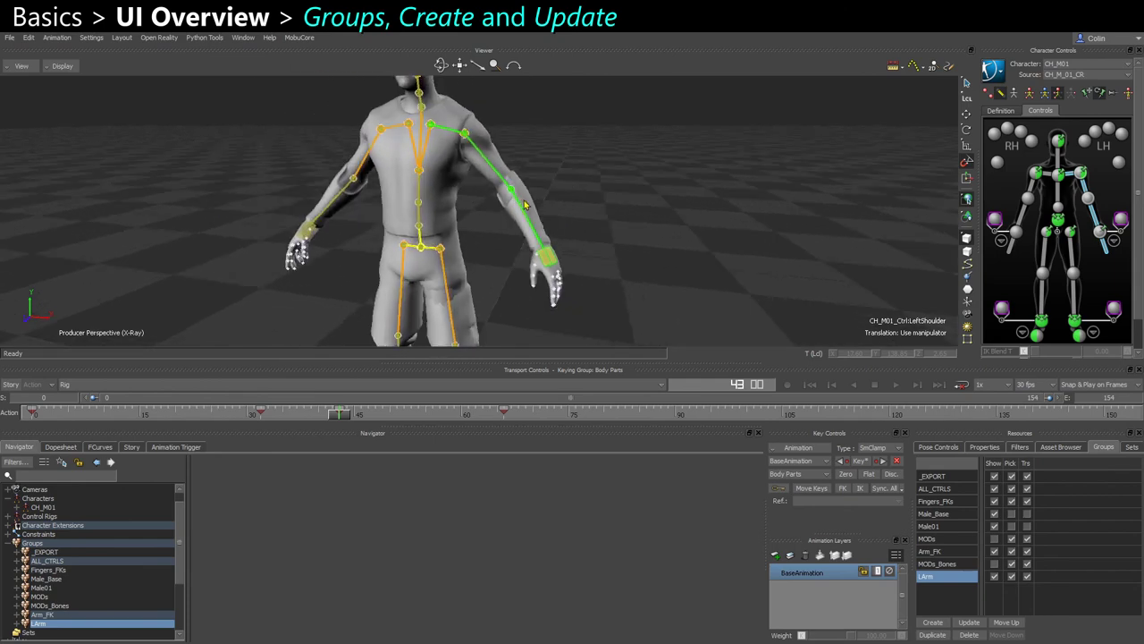
click(971, 624)
Clear the selection and reselect the members of the LArm group to check its contents
click(715, 263)
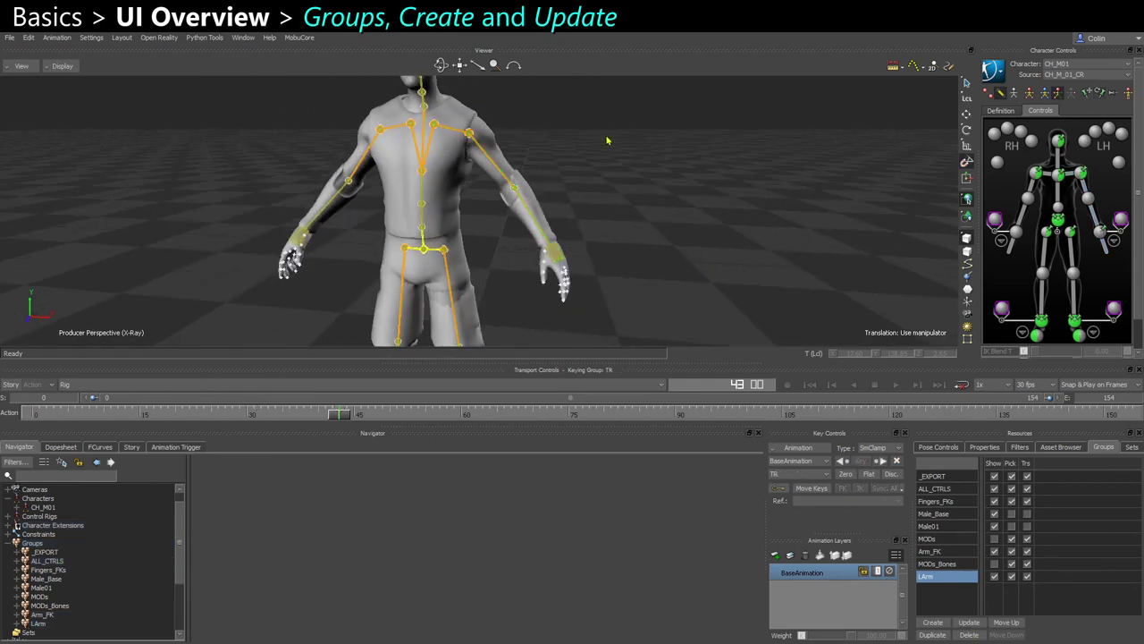
double_click(944, 575)
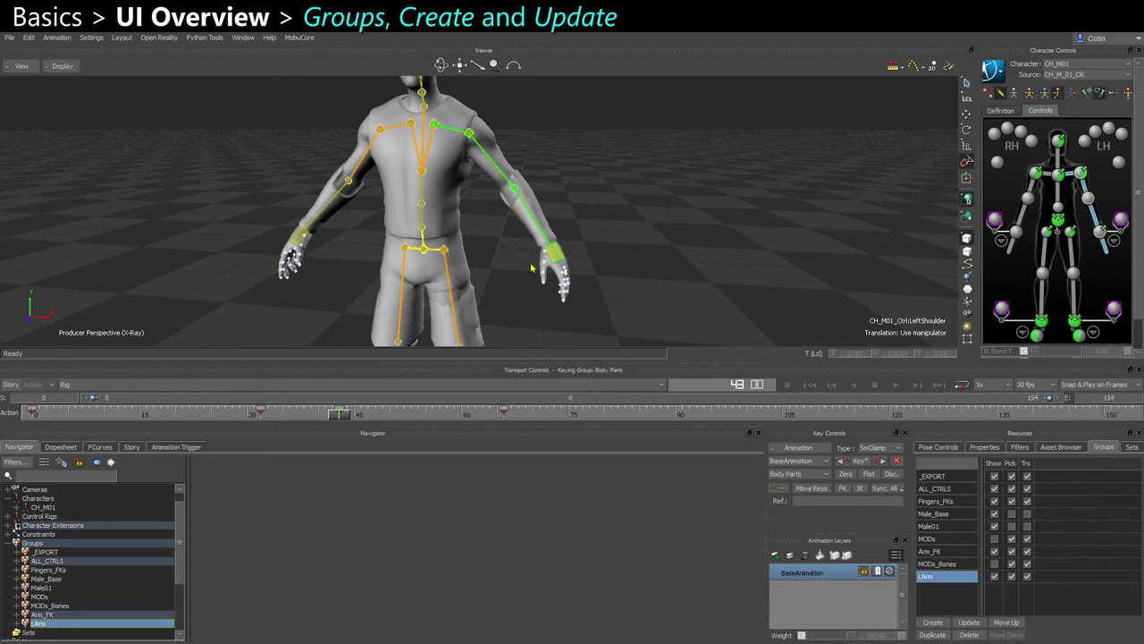
ctrl+shift+drag(535, 268, 562, 273)
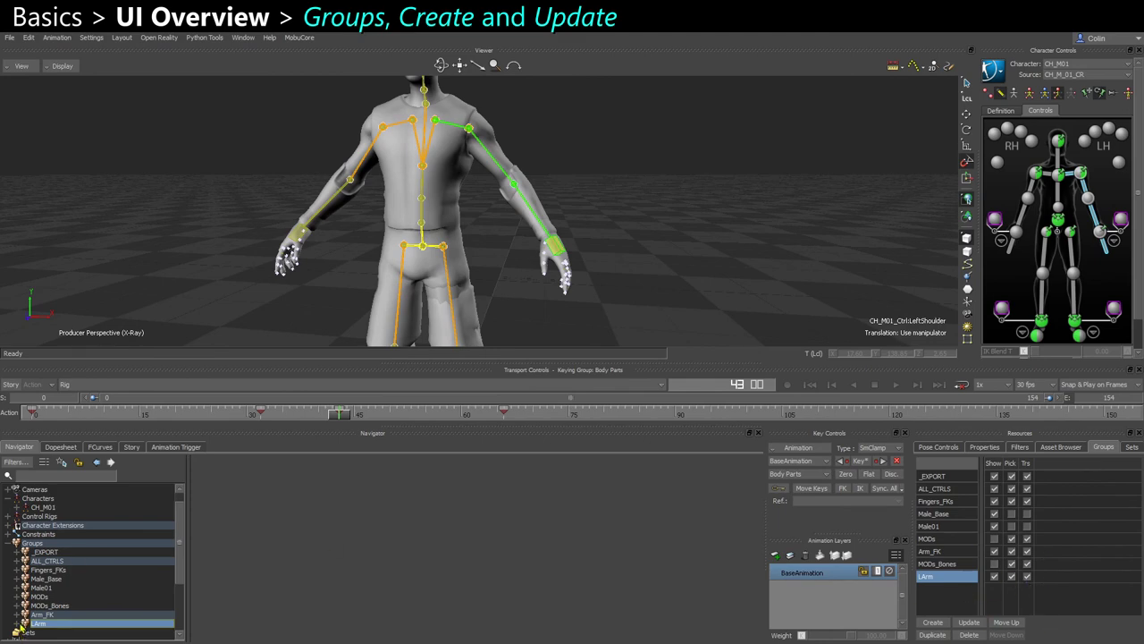
Select all LArm members in the Navigator, from LeftShoulder to CTL_Prop_L, and look at the options for adding or moving them to Arm_FK
click(17, 623)
scroll(49, 566, down, 1)
click(71, 582)
shift+click(82, 617)
drag(77, 585, 45, 561)
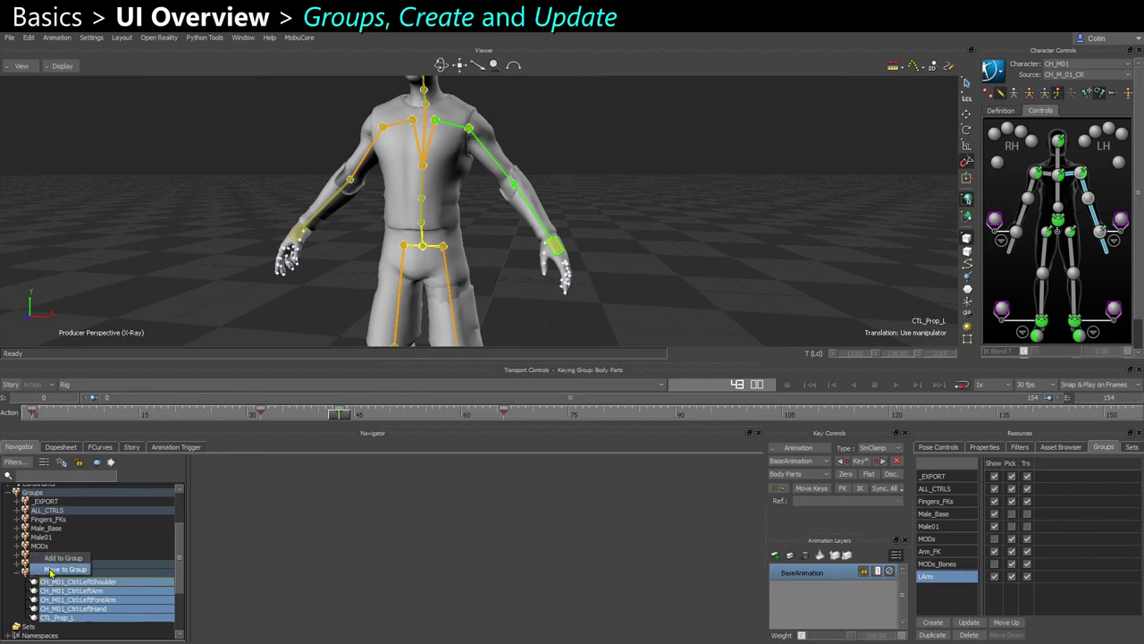
click(131, 576)
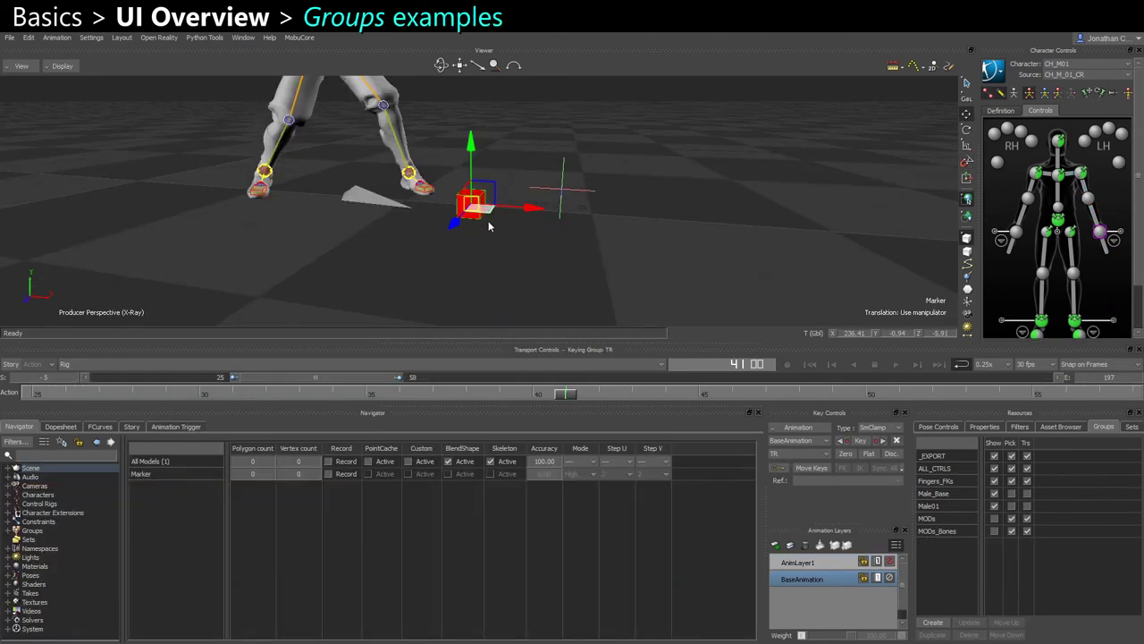
Select the members of the _EXPORT, ALL_CTRLS, Fingers_FKs and Male_Base groups one after another to examine what each contains
shift+drag(388, 184, 428, 234)
click(942, 458)
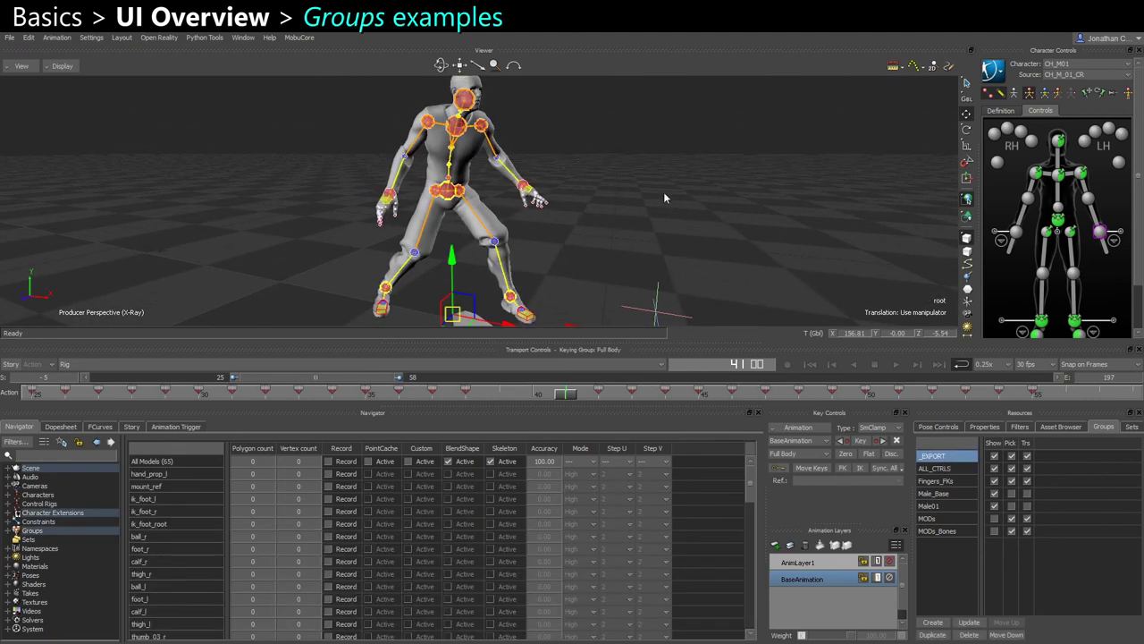
drag(511, 304, 506, 235)
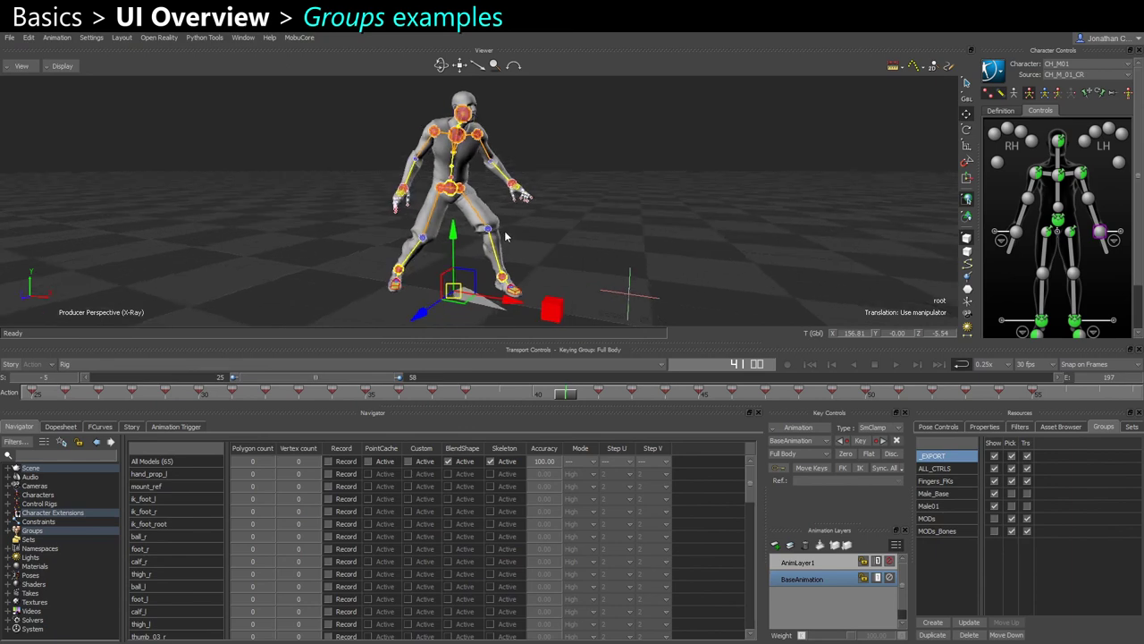
click(934, 468)
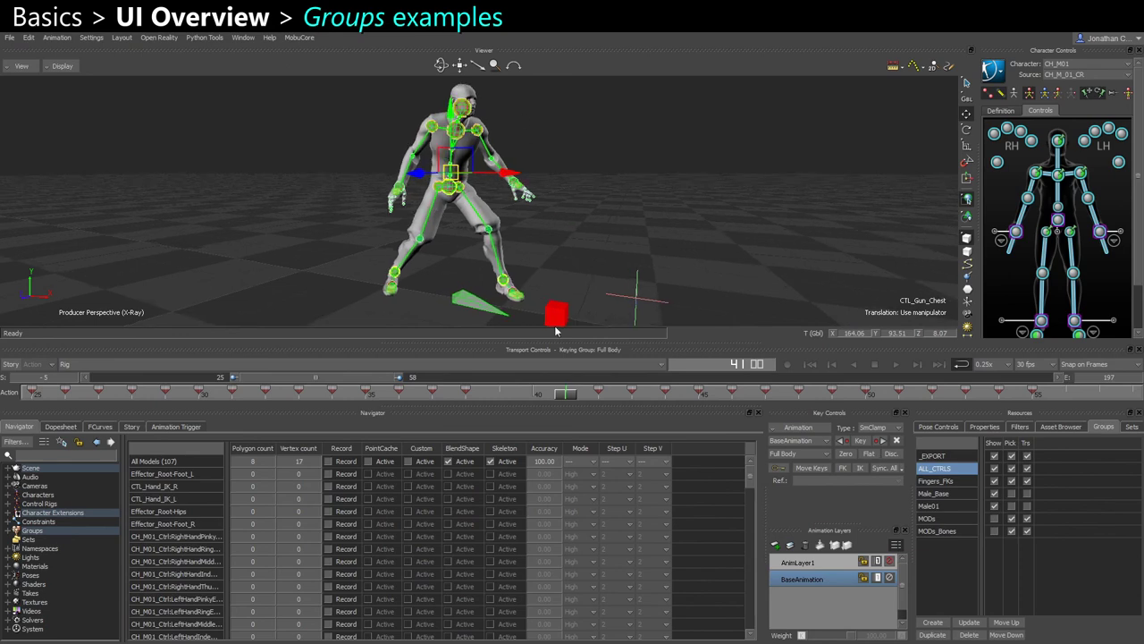
click(945, 484)
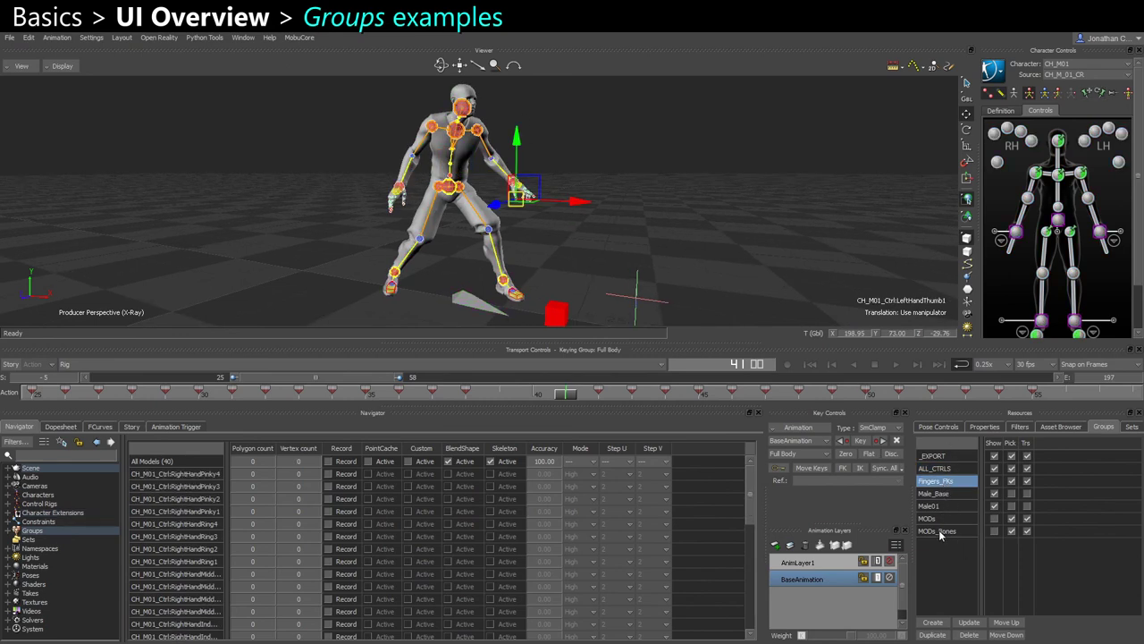
click(934, 493)
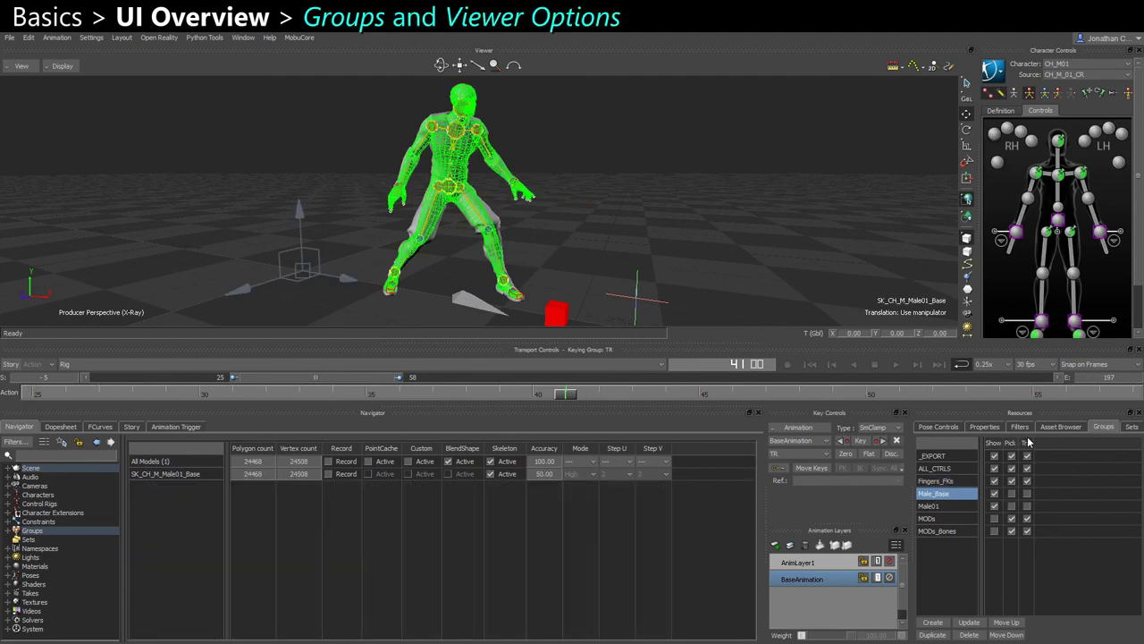
Toggle Pick on and off for Male_Base and compare it with Enable Transformation and Enable Selection in the mesh's Viewer Options
click(1011, 494)
click(1013, 494)
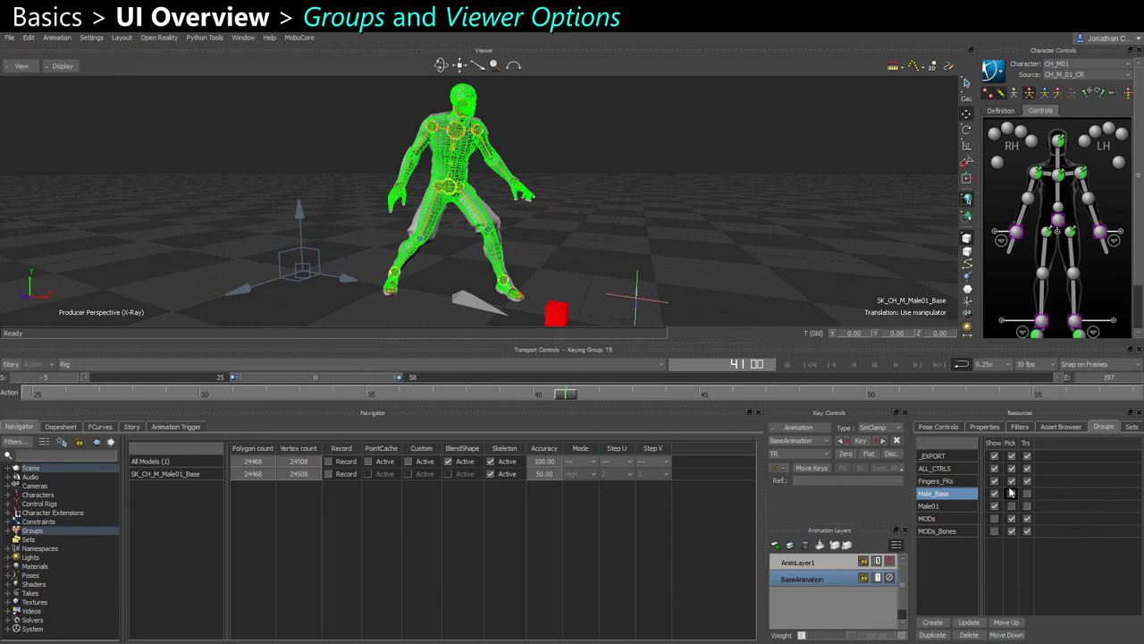
click(977, 427)
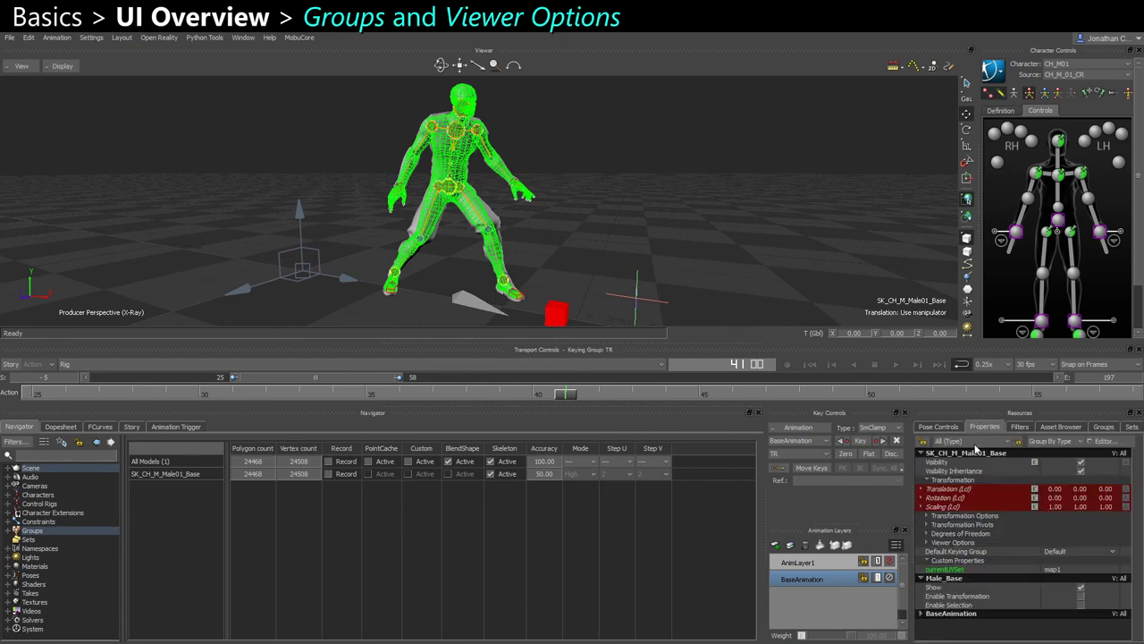
click(926, 542)
ctrl+click(967, 571)
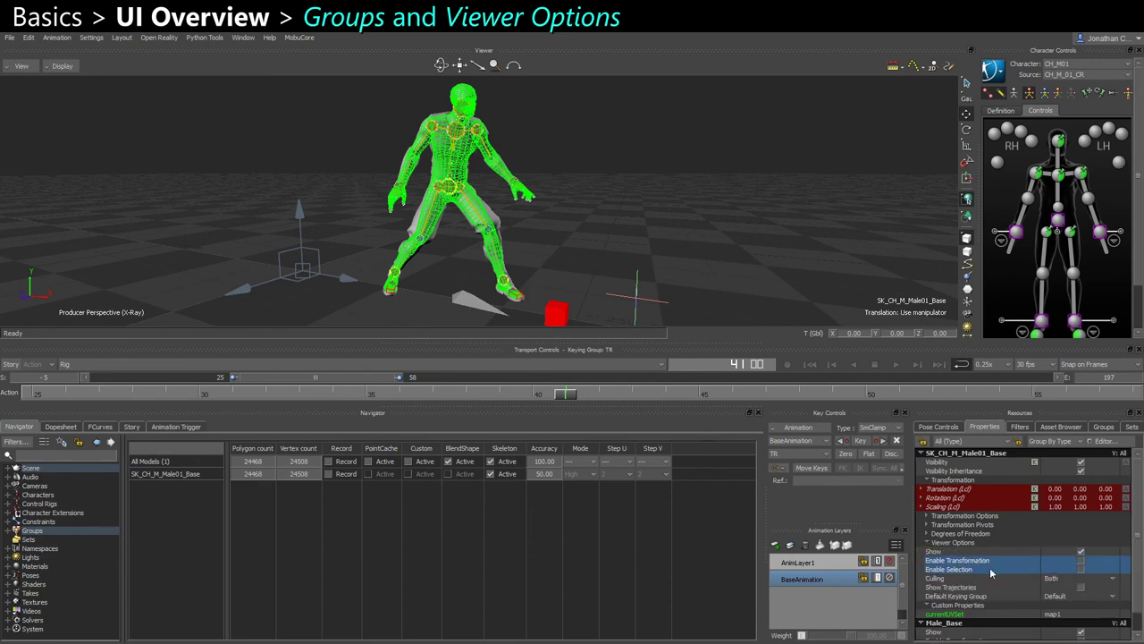
click(1107, 427)
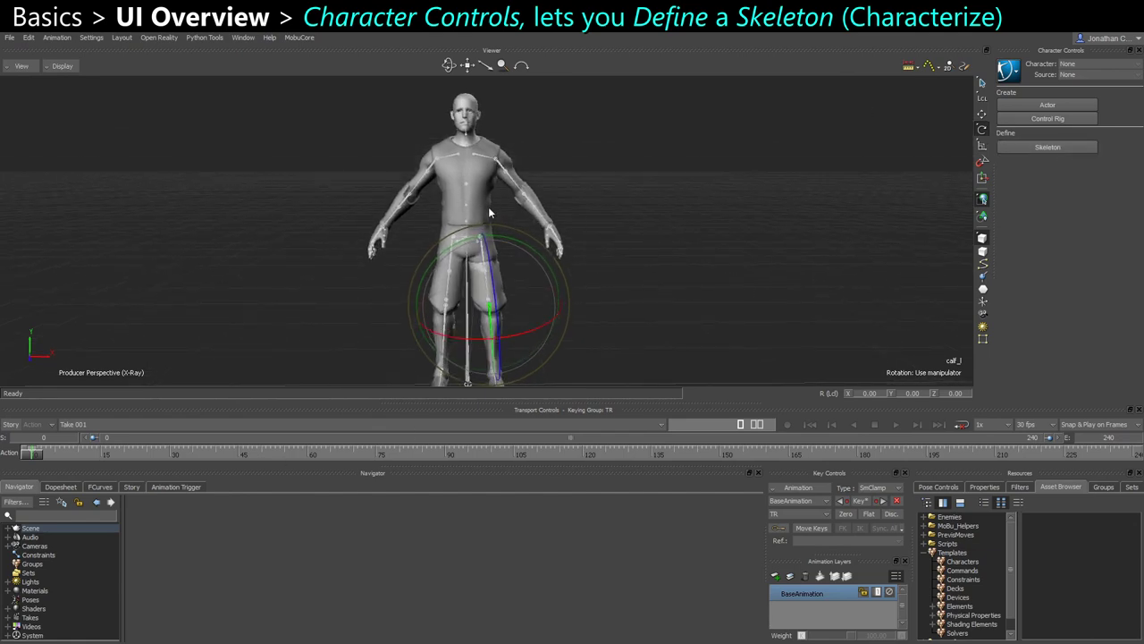
Clear the left calf bone selection and view the skeleton inside the uncharacterized model
click(615, 223)
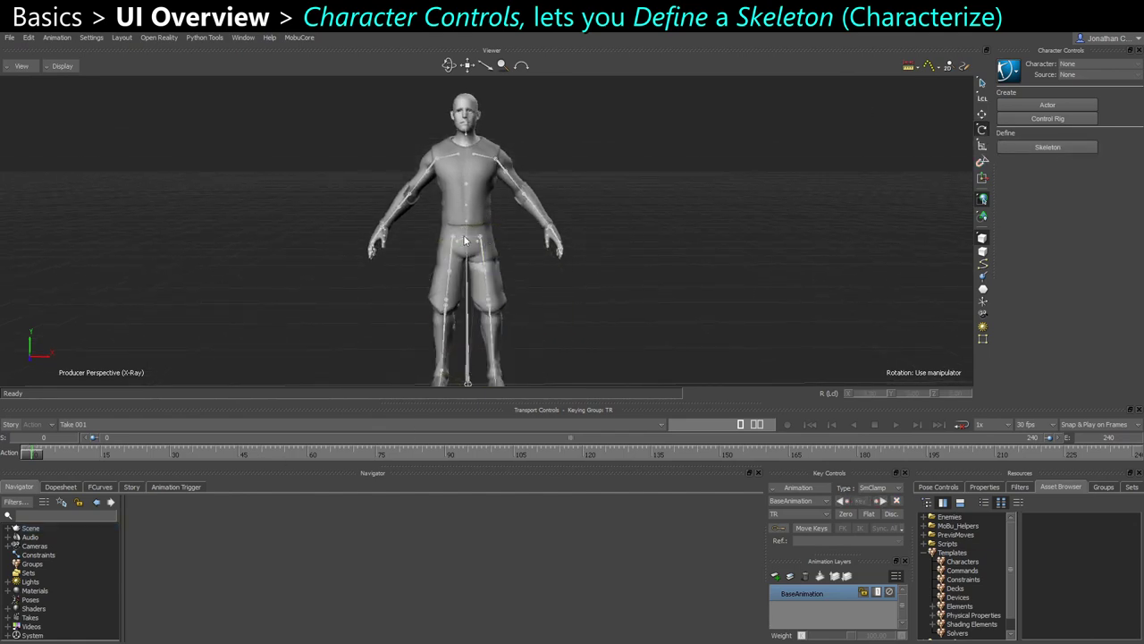
ctrl+shift+drag(511, 198, 808, 160)
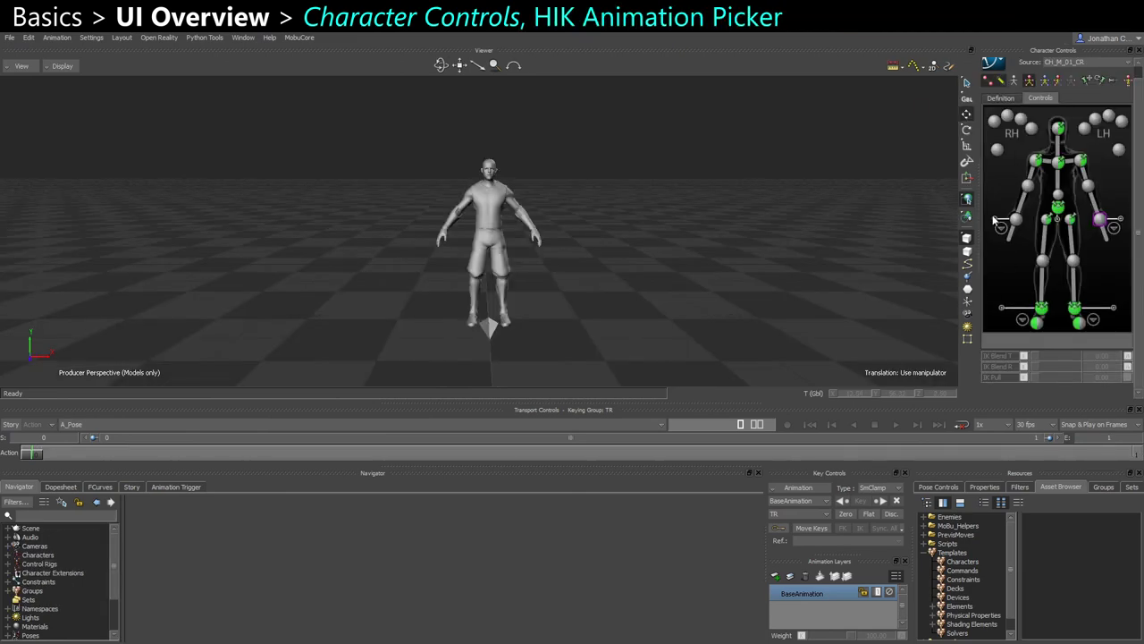
Display the rigged character in X-Ray mode to show its control rig
scroll(600, 277, up, 2)
key(ctrl+a)
key(ctrl+a)
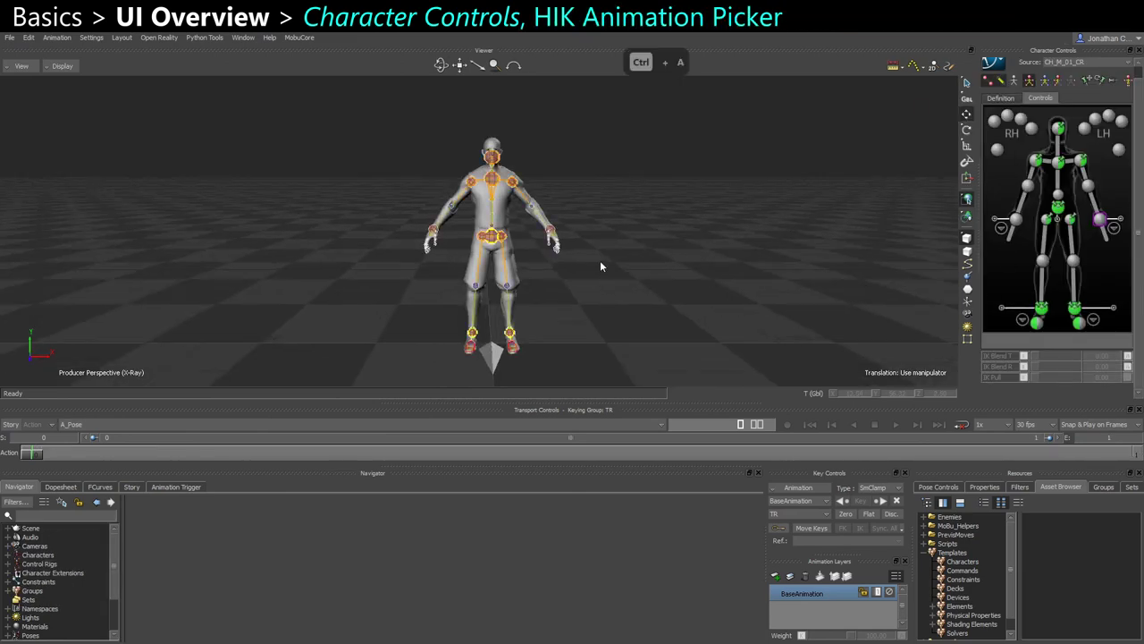
scroll(523, 253, up, 2)
ctrl+shift+drag(521, 253, 561, 256)
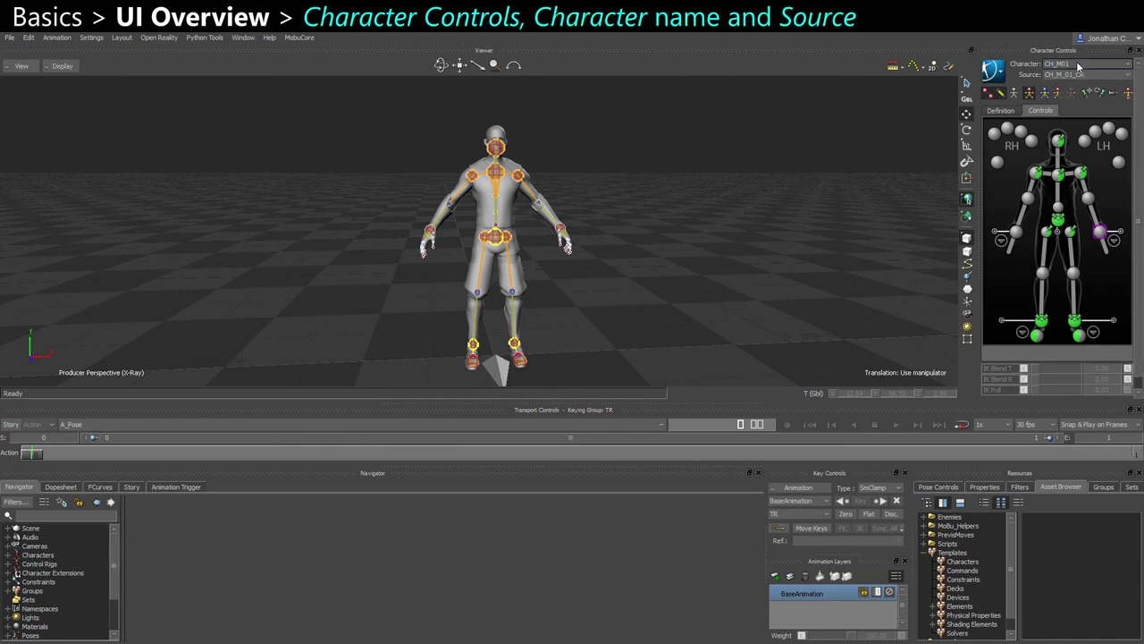
Look at the available choices for the current Character and keep CH_M01
click(1080, 65)
click(1063, 66)
click(1071, 64)
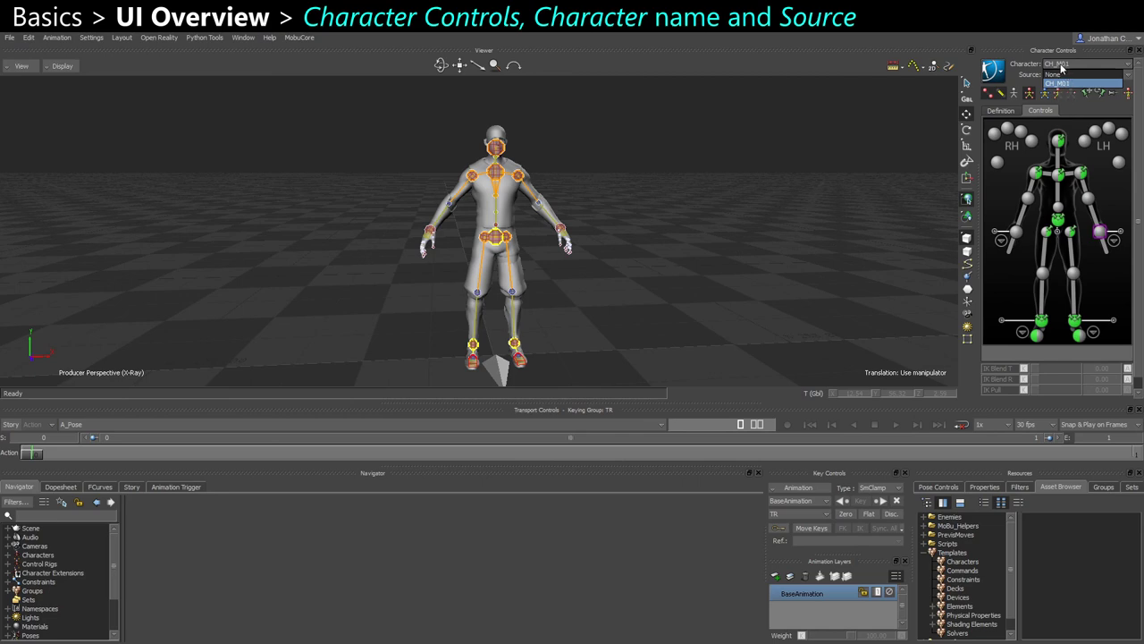
click(1060, 67)
Set the CH_M01 character's Source to None and view the bare skeleton
click(1068, 75)
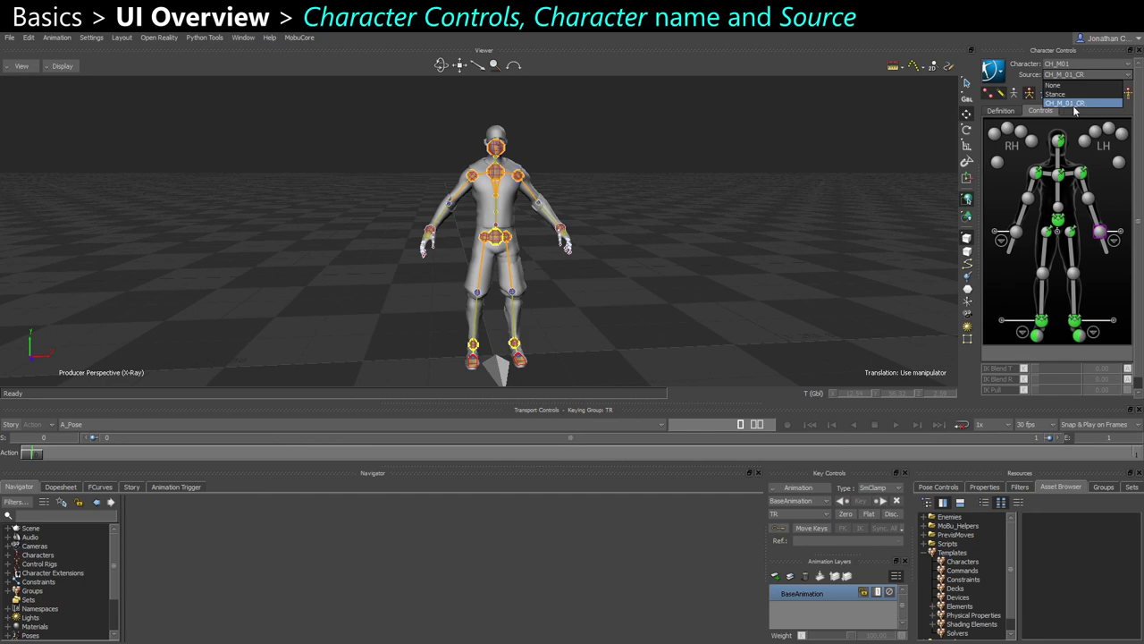
click(1063, 87)
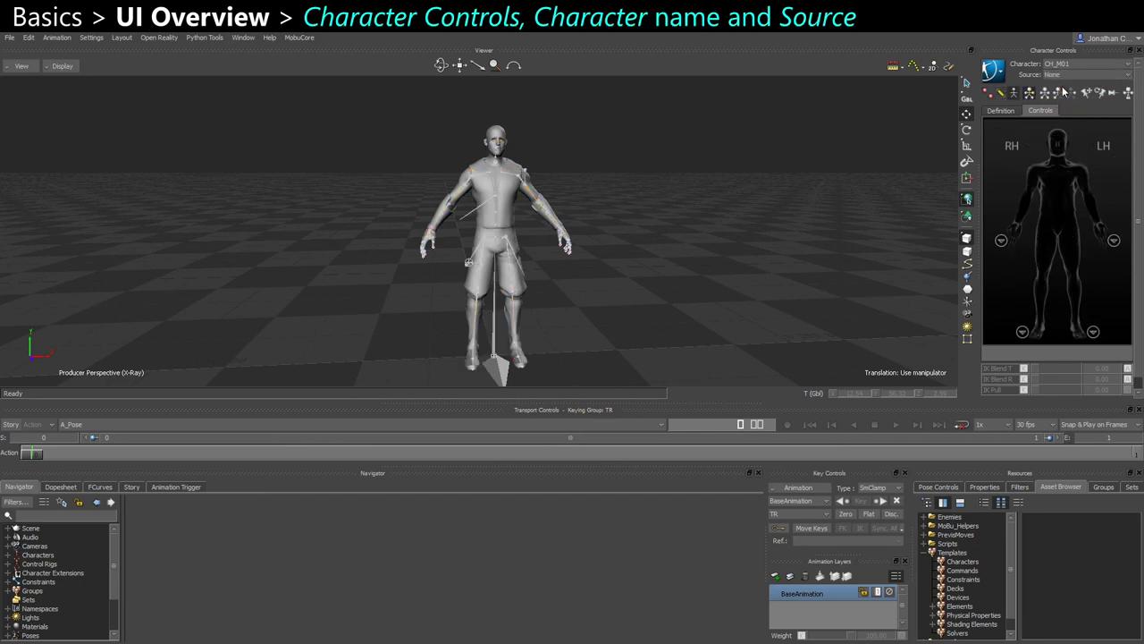
ctrl+drag(510, 209, 520, 133)
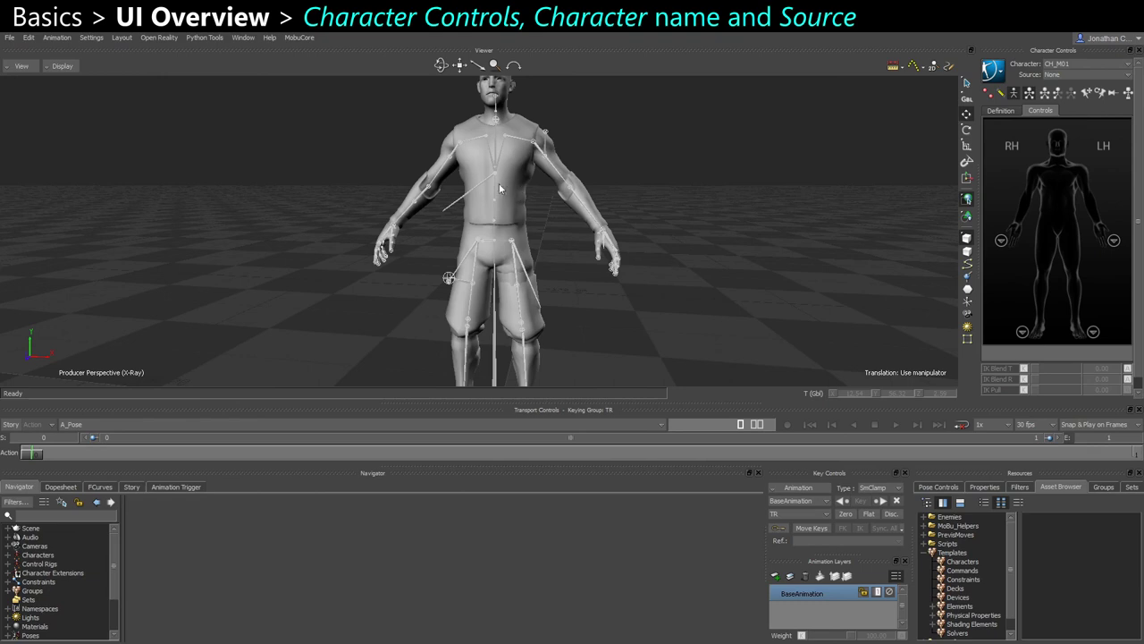
scroll(513, 190, down, 2)
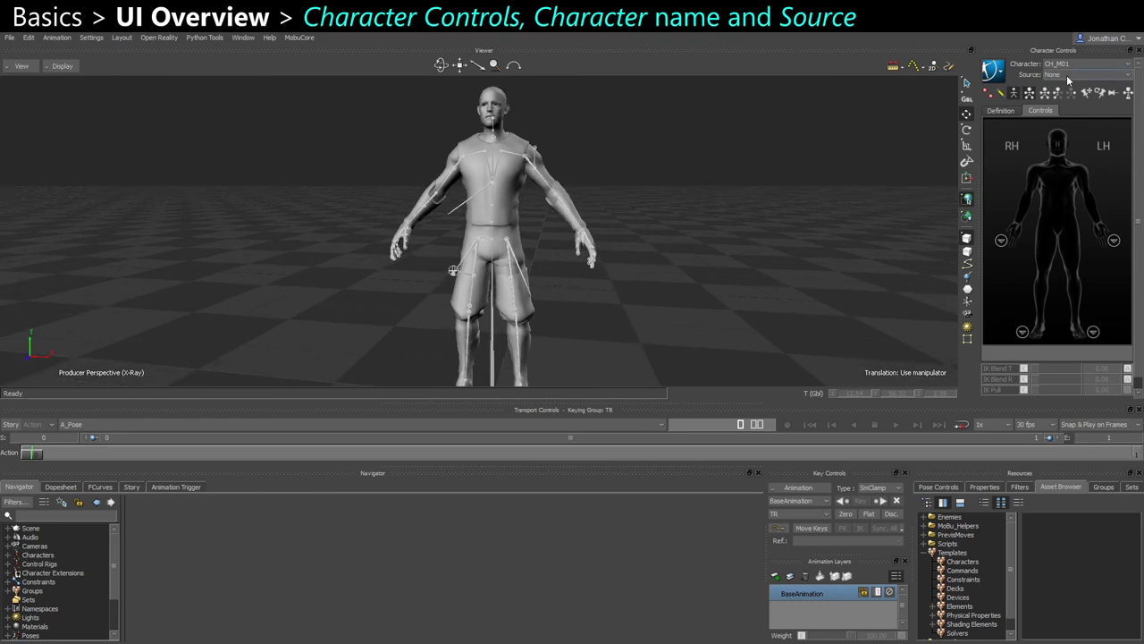